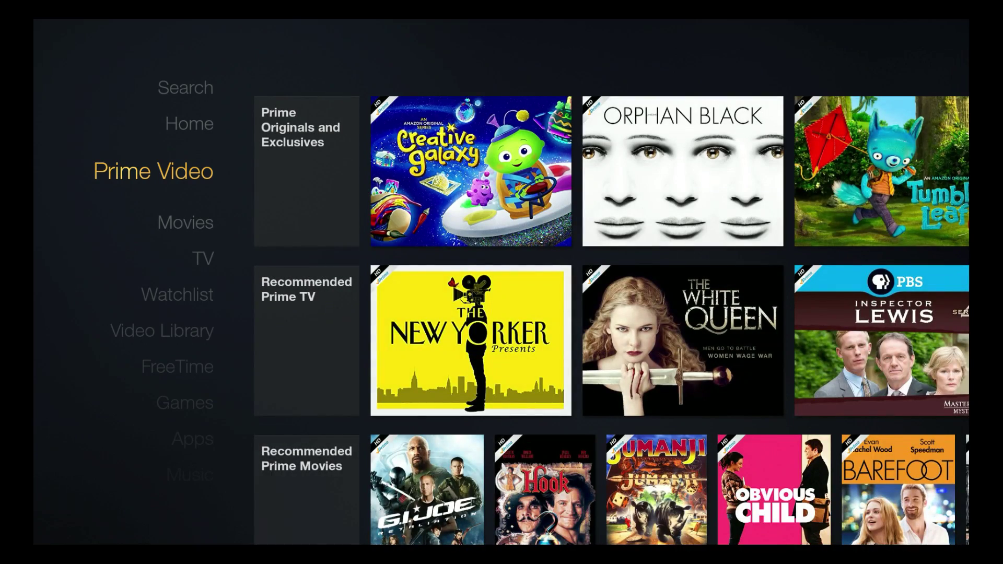
- Look through the main menu categories from Prime Video down to Games
key(Down)
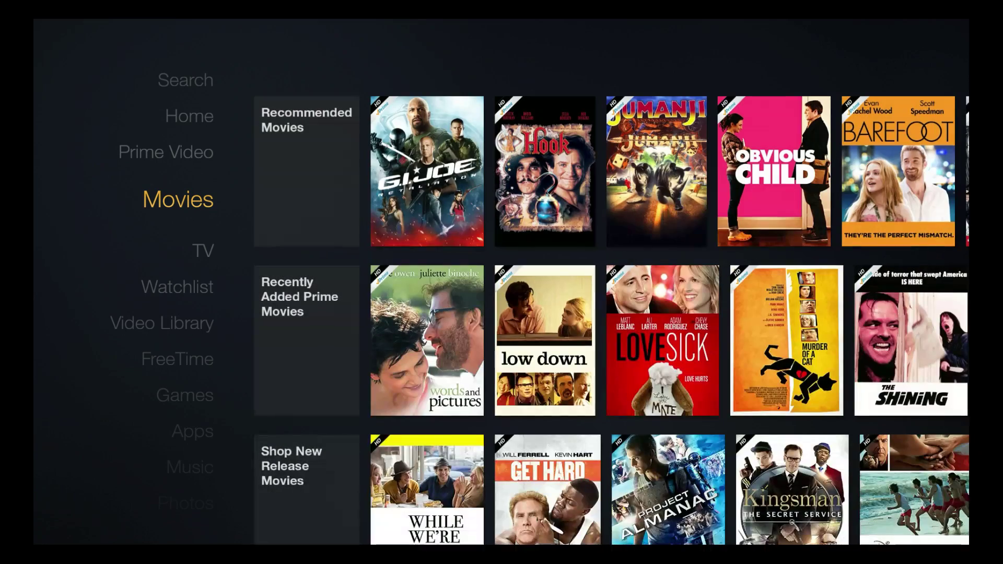
key(Down)
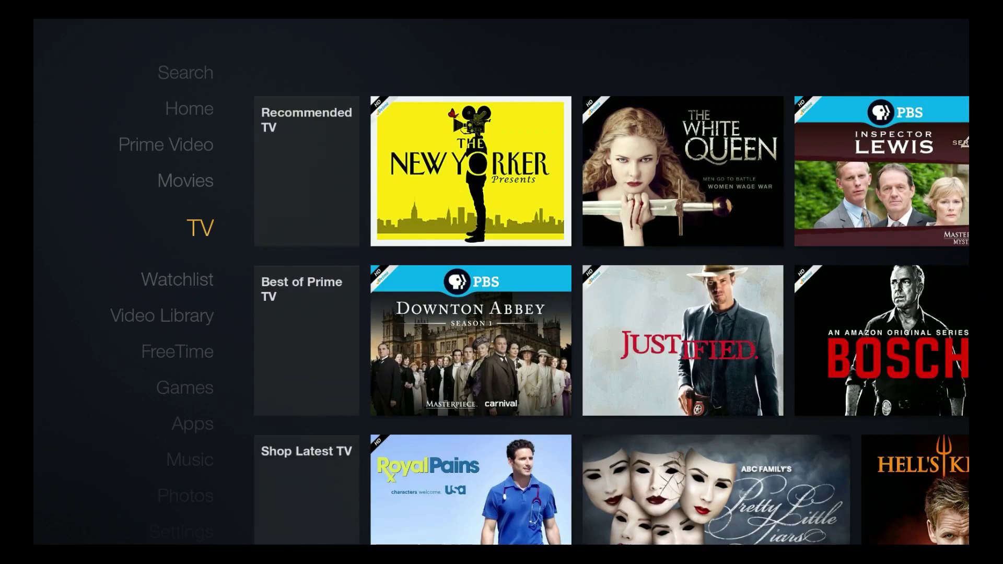
key(Down)
key(Down)
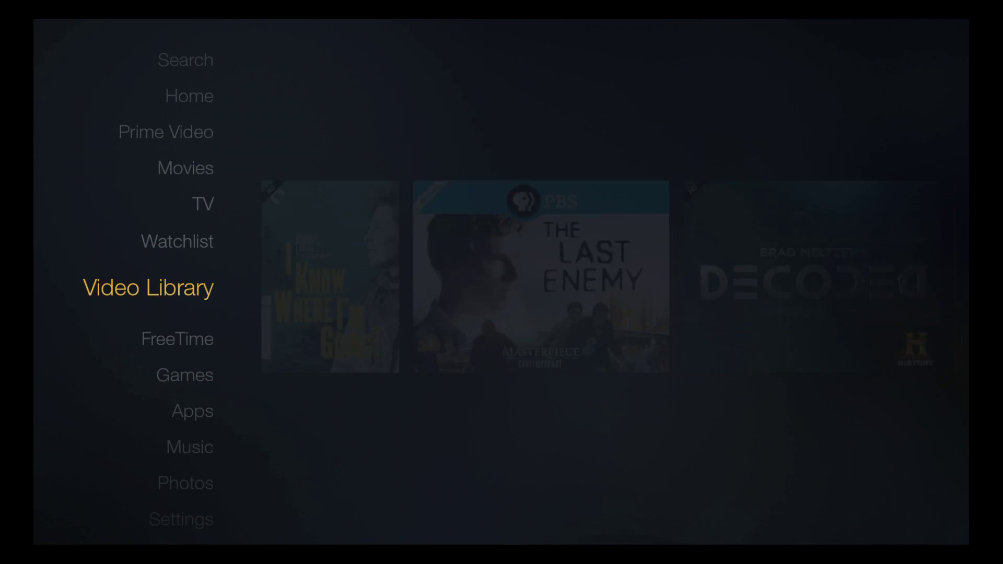
key(Down)
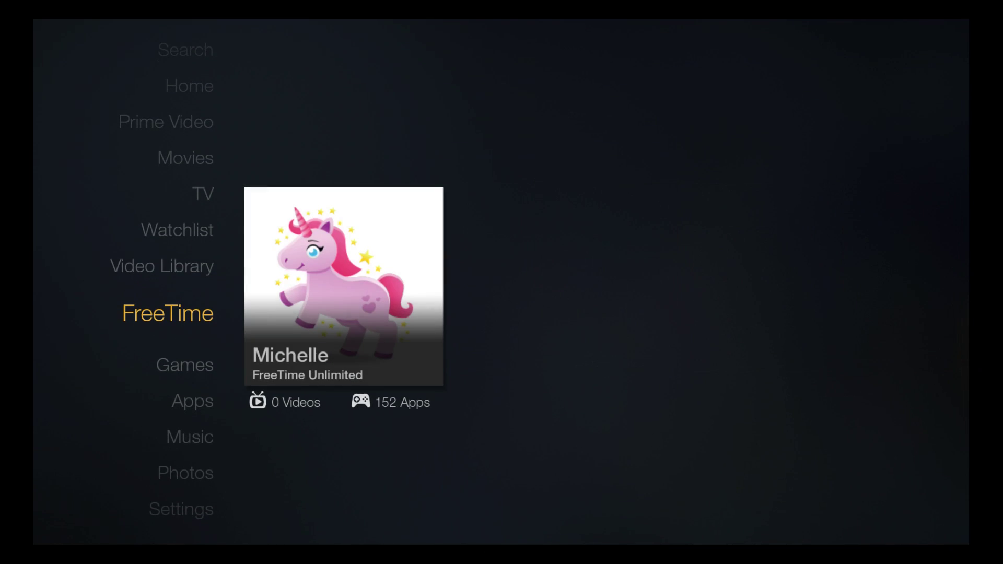
key(Down)
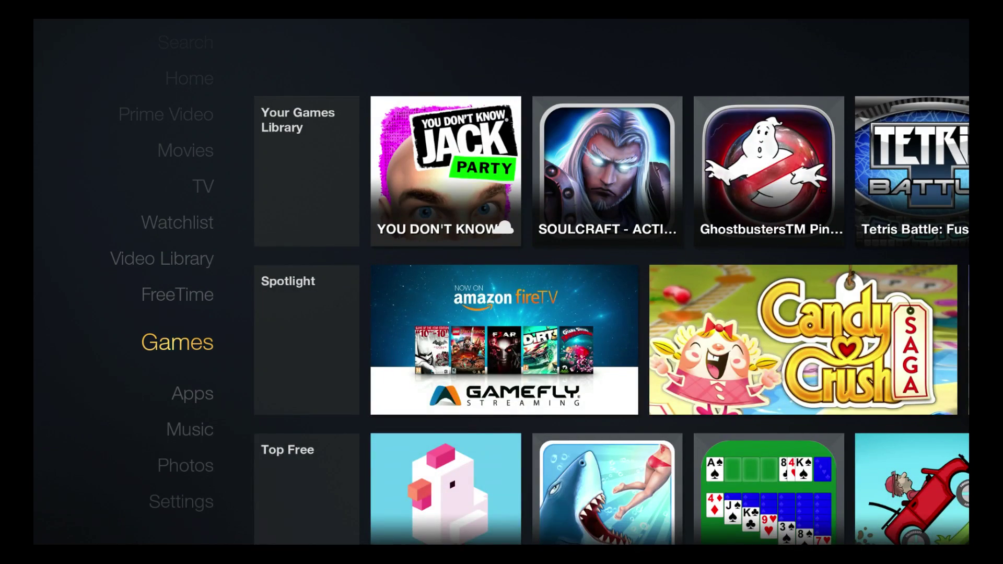
- Browse Your Games Library as far as Tetris Battle: Fusion, then return to the Games category
key(Return)
key(Right)
key(Right)
key(Right)
key(Right)
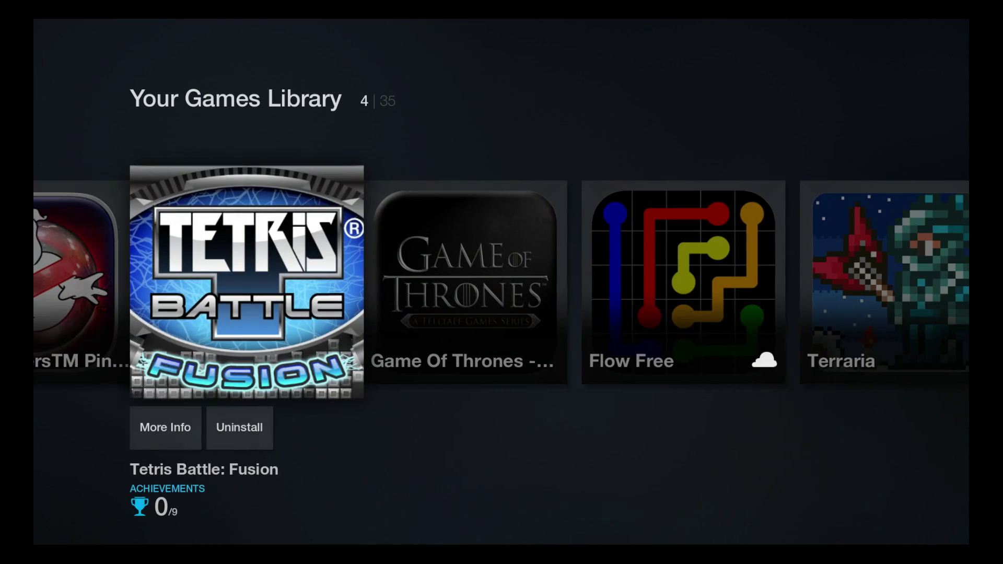
key(Escape)
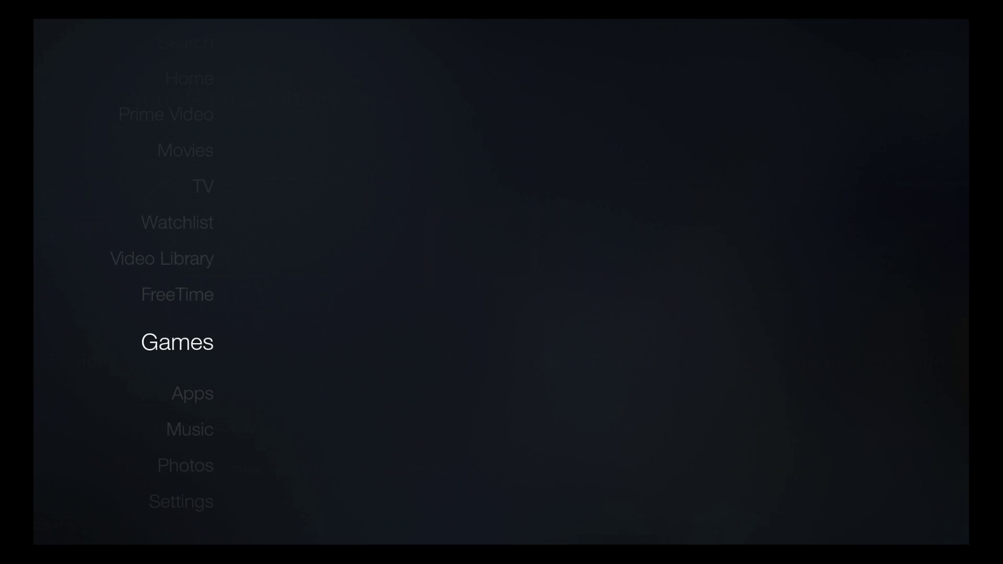
- Switch to the Apps category and look through the first entries of Your Apps Library
key(Down)
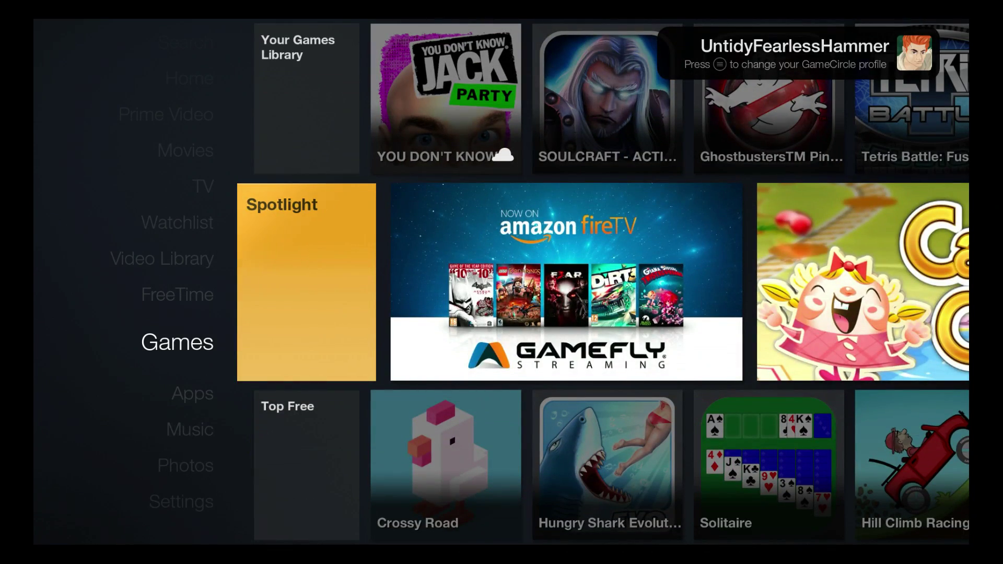
key(Left)
key(Down)
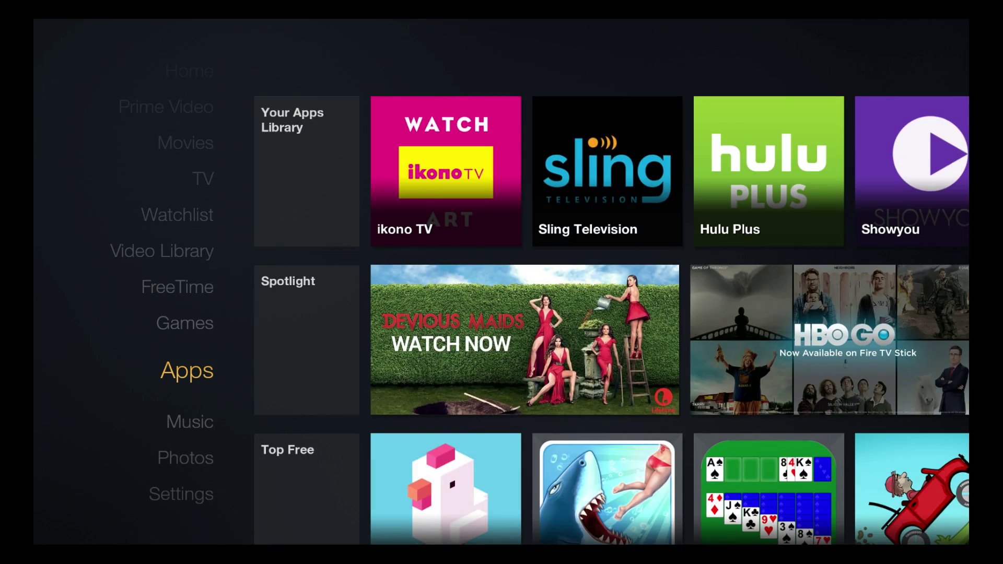
key(Right)
key(Return)
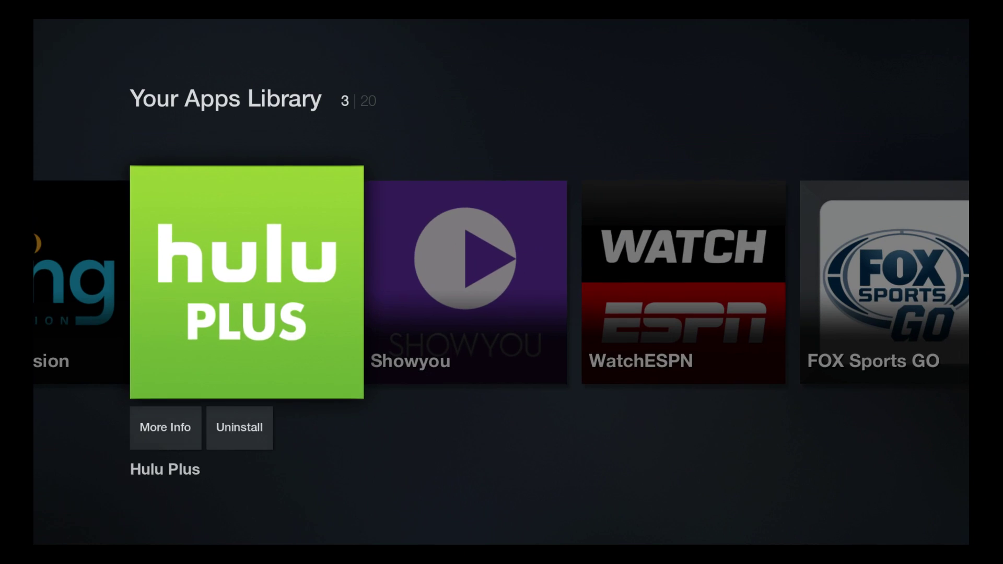
key(Right)
key(Right)
key(Left)
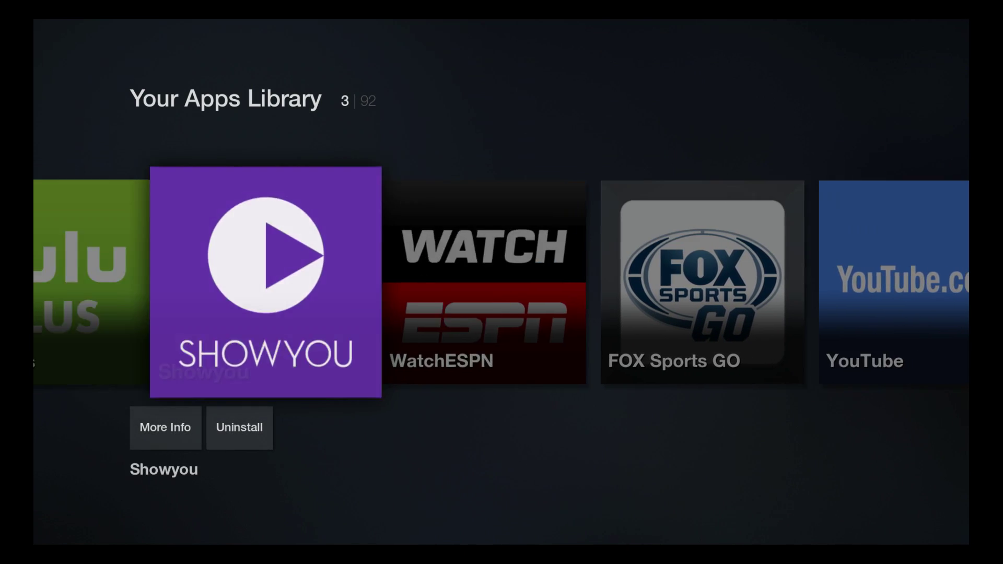
key(Left)
key(Left)
key(Left)
key(Escape)
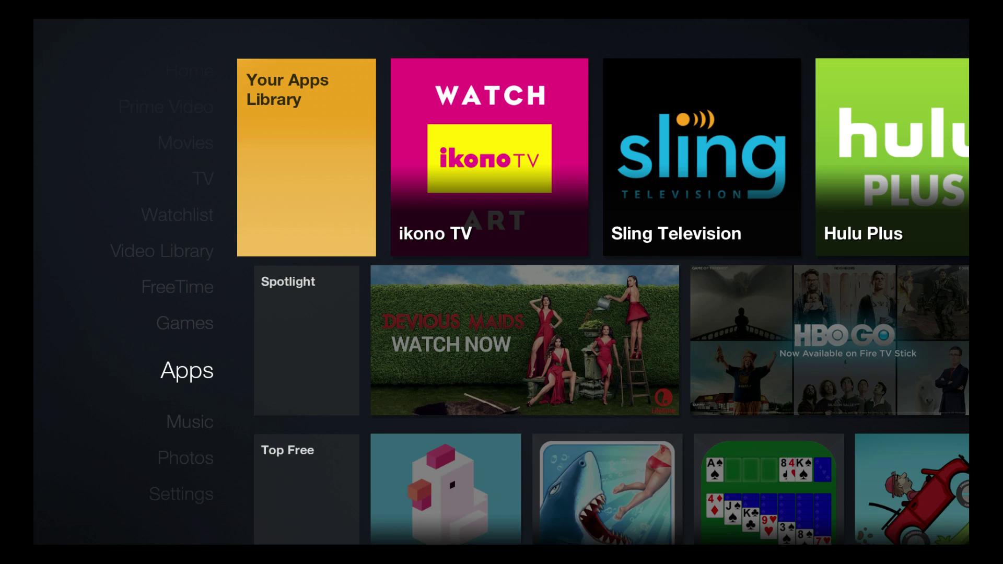
- Browse the promoted apps in the Spotlight row of Apps and return to the category
key(Down)
key(Return)
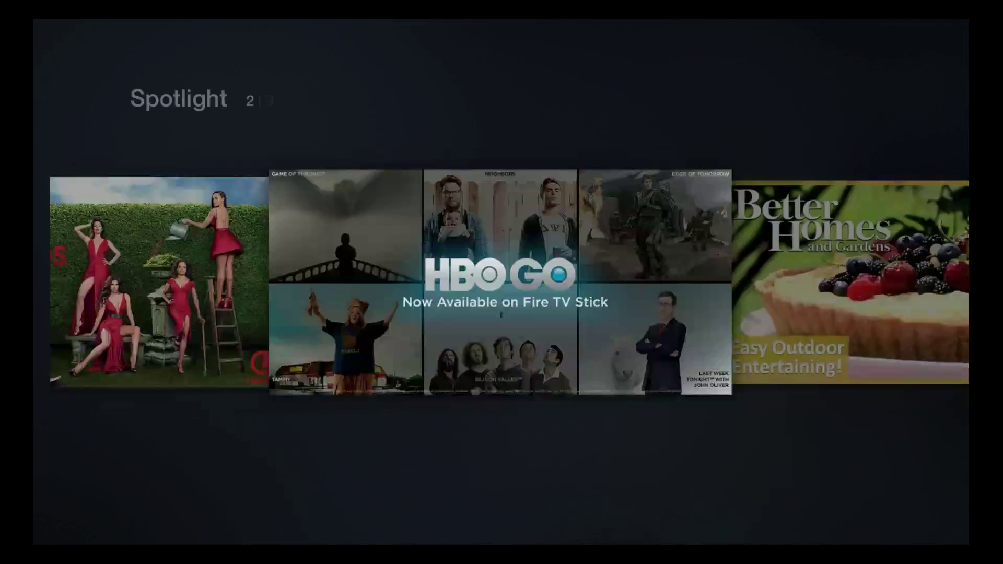
key(Right)
key(Right)
key(Right)
key(Right)
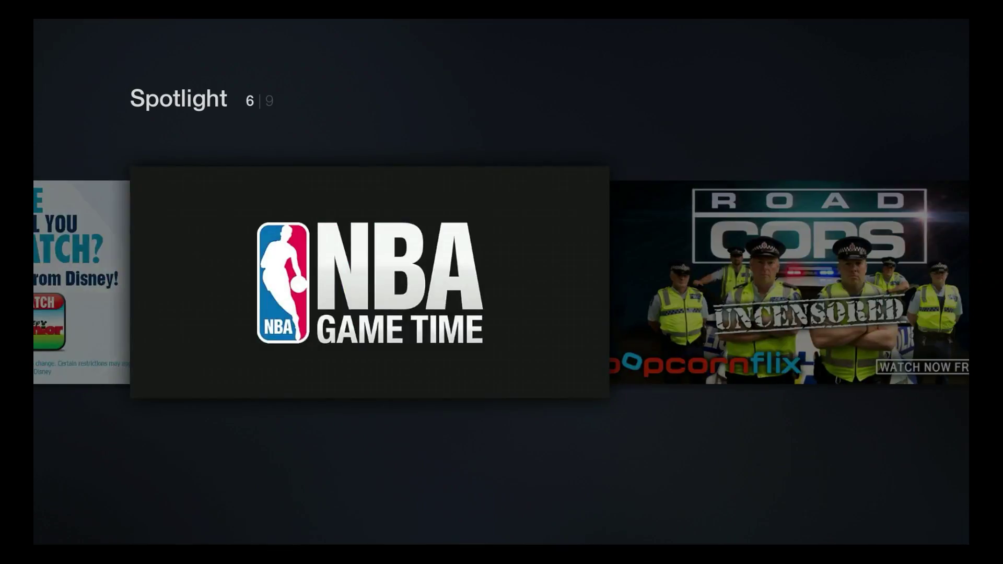
key(Right)
key(Right)
key(Left)
key(Left)
key(Left)
key(Left)
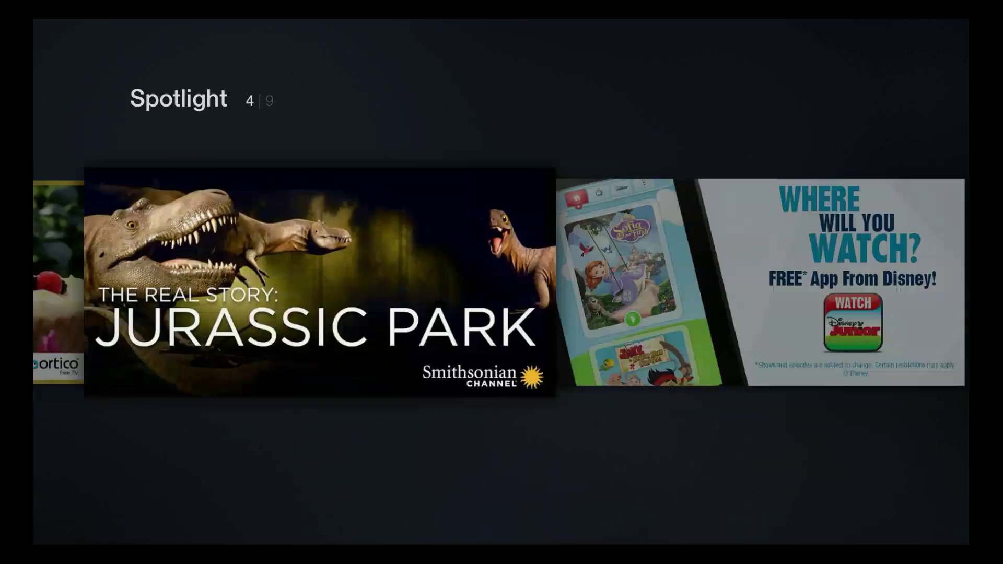
key(Escape)
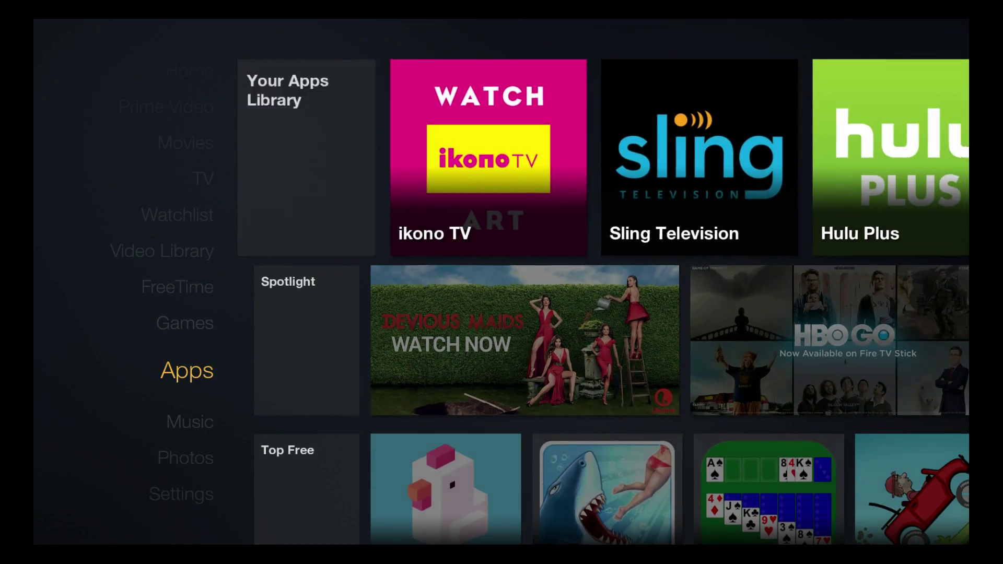
- Return to the Home category and enter its Recent row
key(Up)
key(Up)
key(Up)
key(Up)
key(Up)
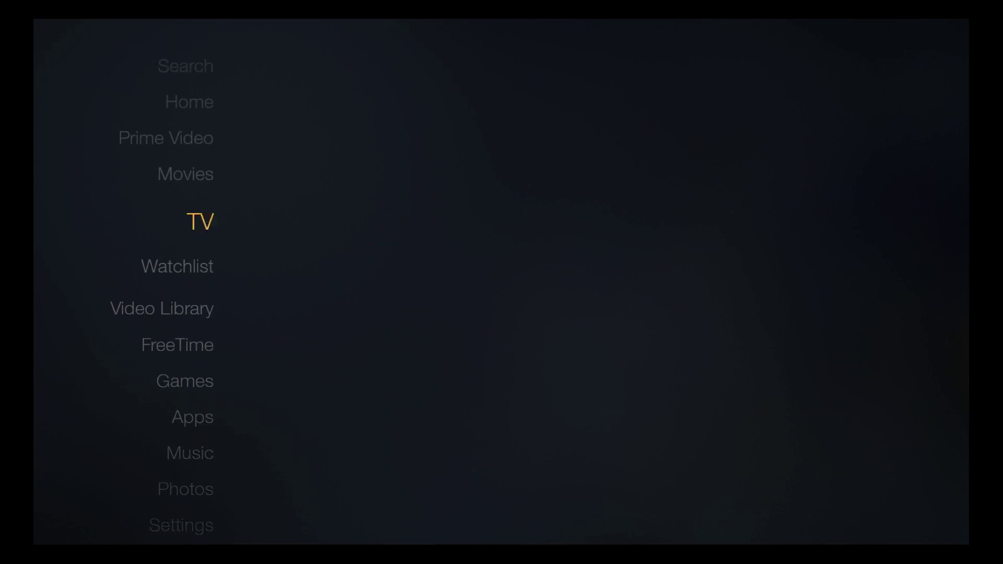
key(Up)
key(Up)
key(Up)
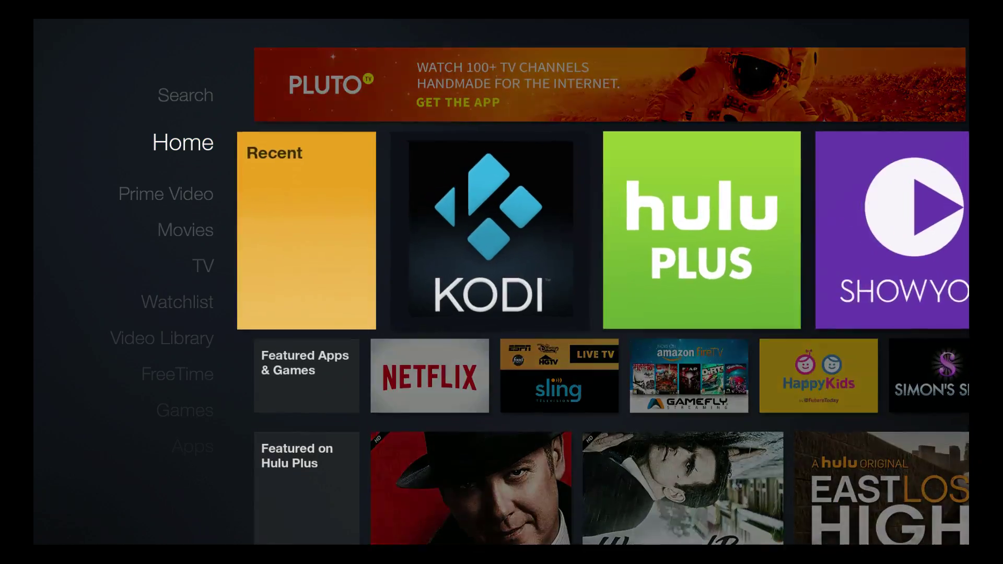
- Look through the Home content rows from Recent down to Recommended Apps & Games
key(Down)
key(Down)
key(Down)
key(Down)
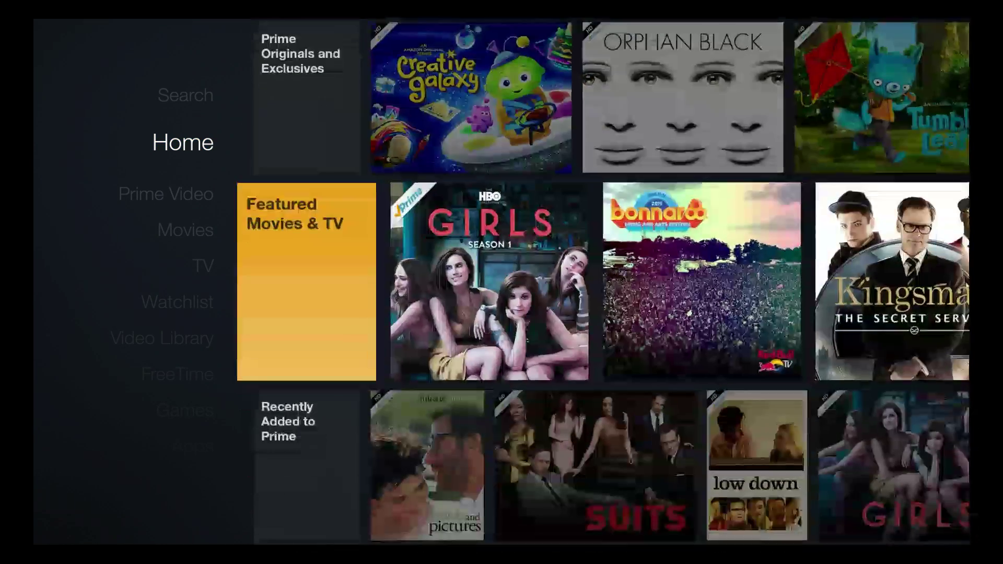
key(Down)
key(Down)
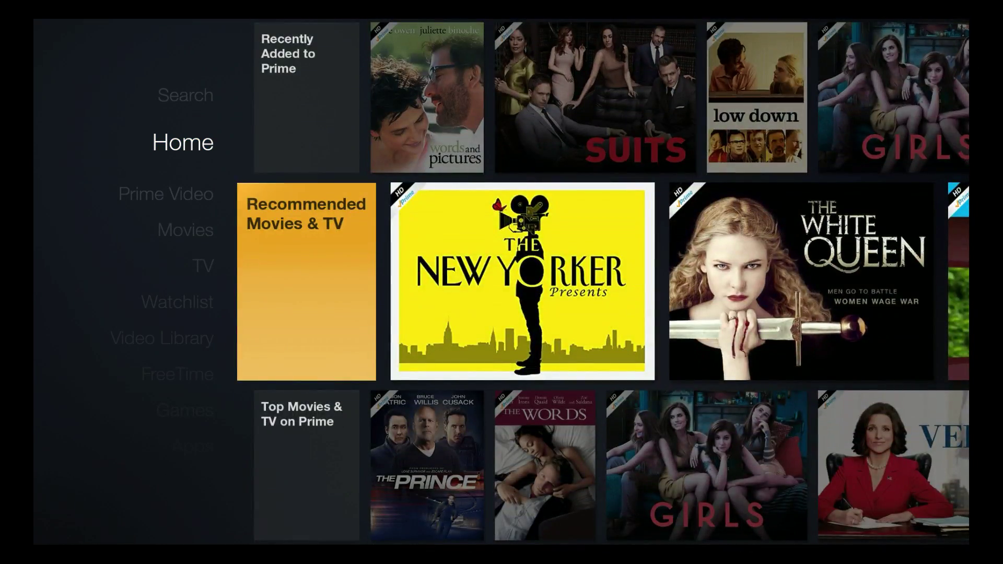
key(Down)
key(Down)
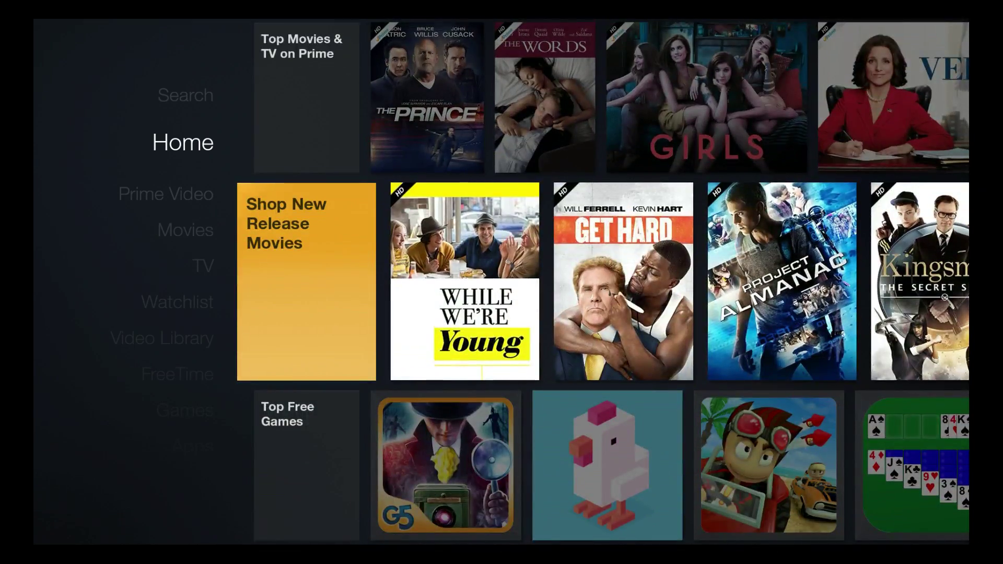
key(Down)
key(Down)
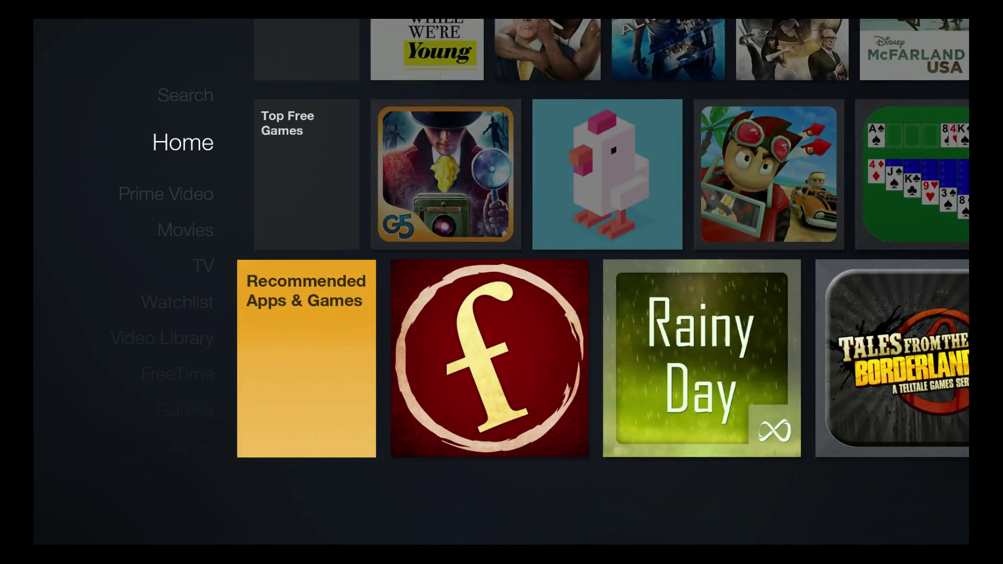
- View the first titles in Recommended Apps & Games and return to the main menu
key(Right)
key(Right)
key(Left)
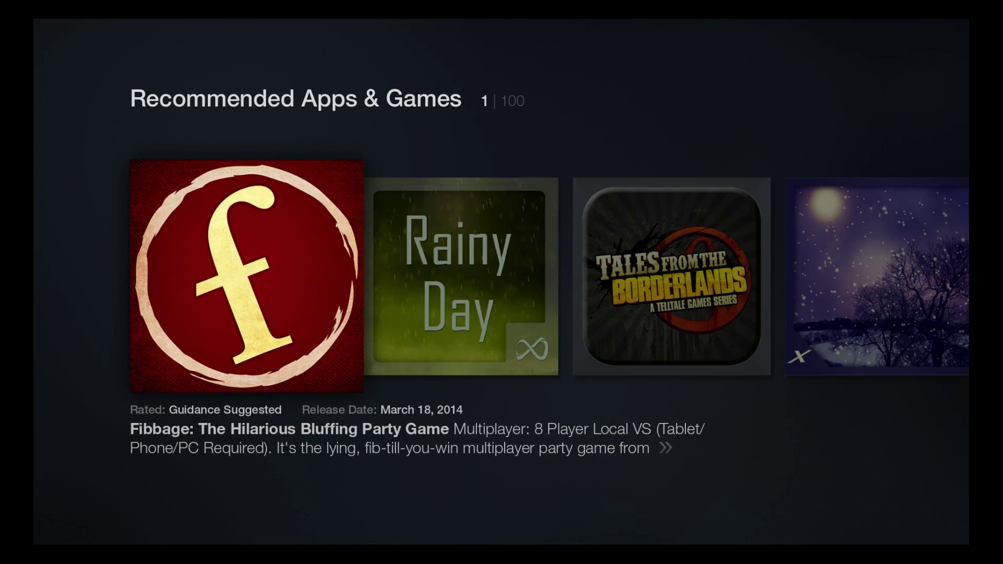
key(Left)
key(Left)
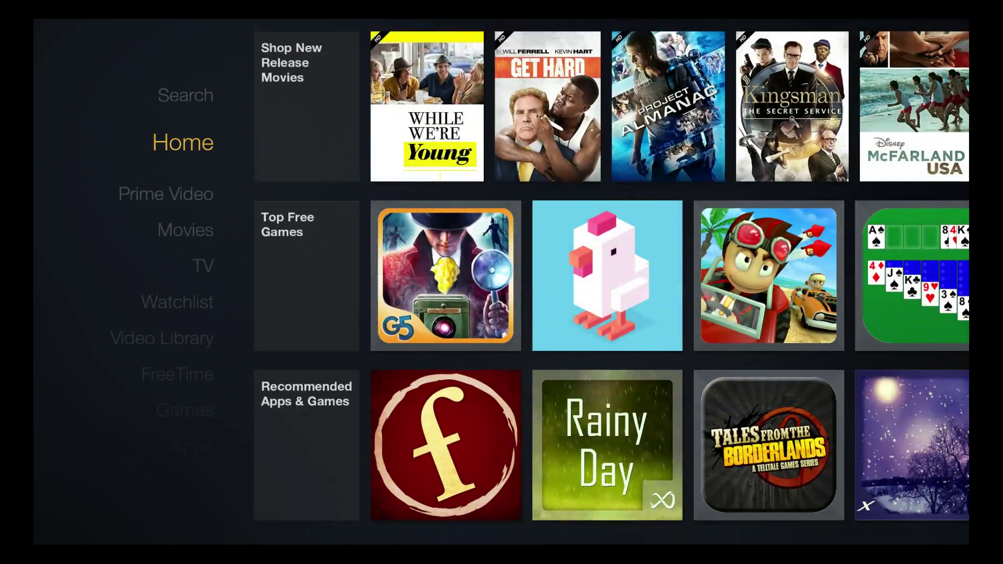
- Go from Home to the Settings category in the main menu
key(Down)
key(Down)
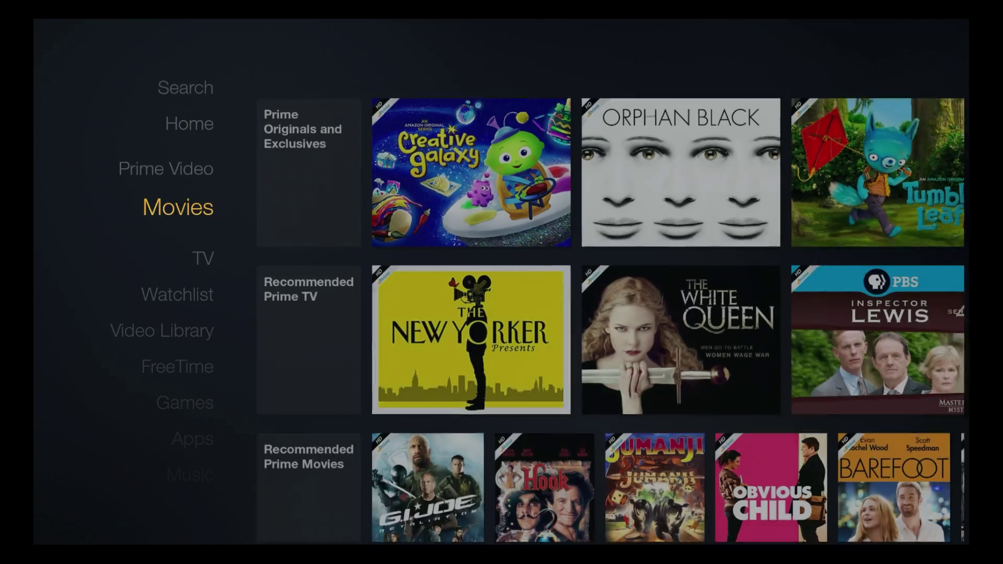
key(Down)
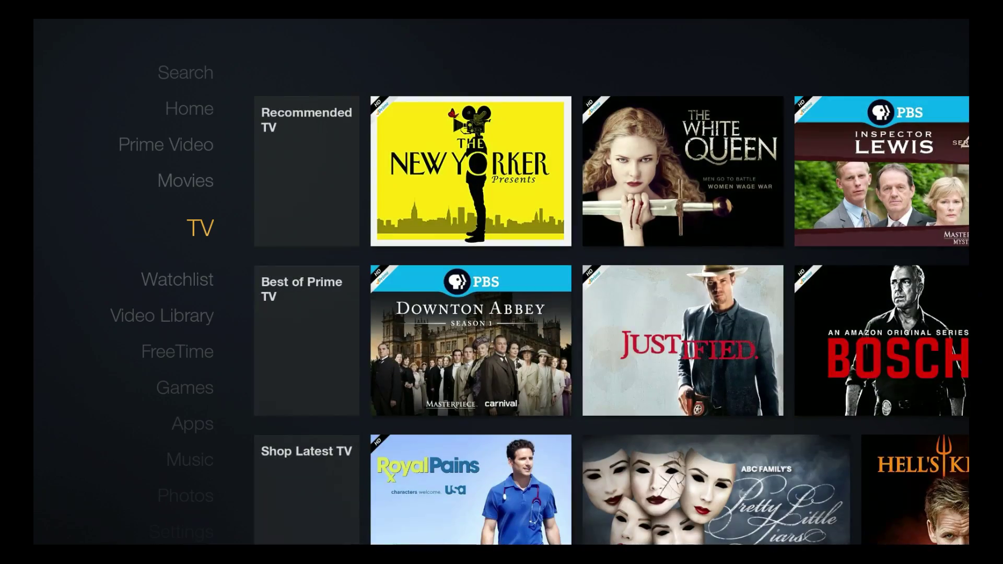
key(Down)
key(Down)
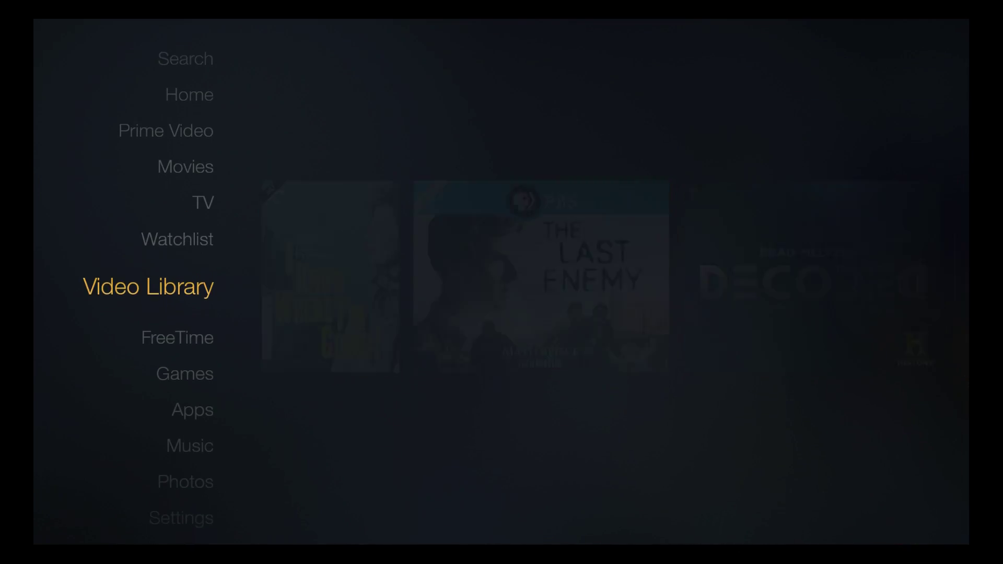
key(Down)
key(Down)
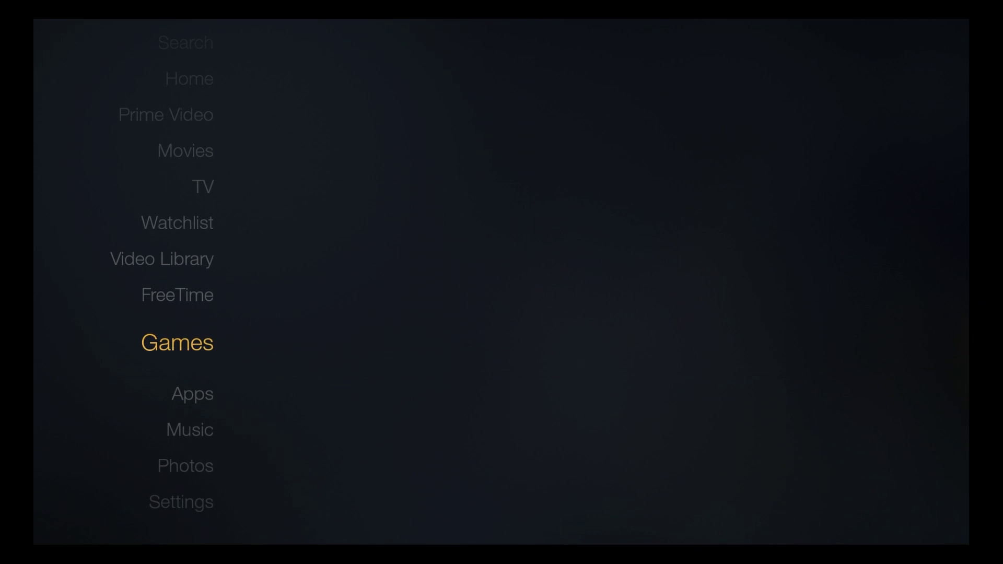
key(Down)
key(Down)
key(Down)
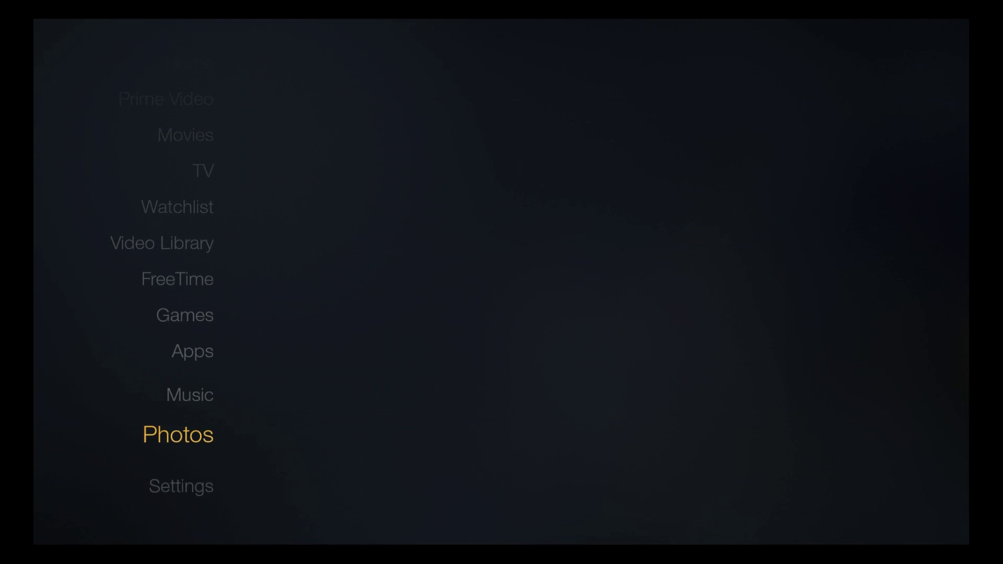
key(Down)
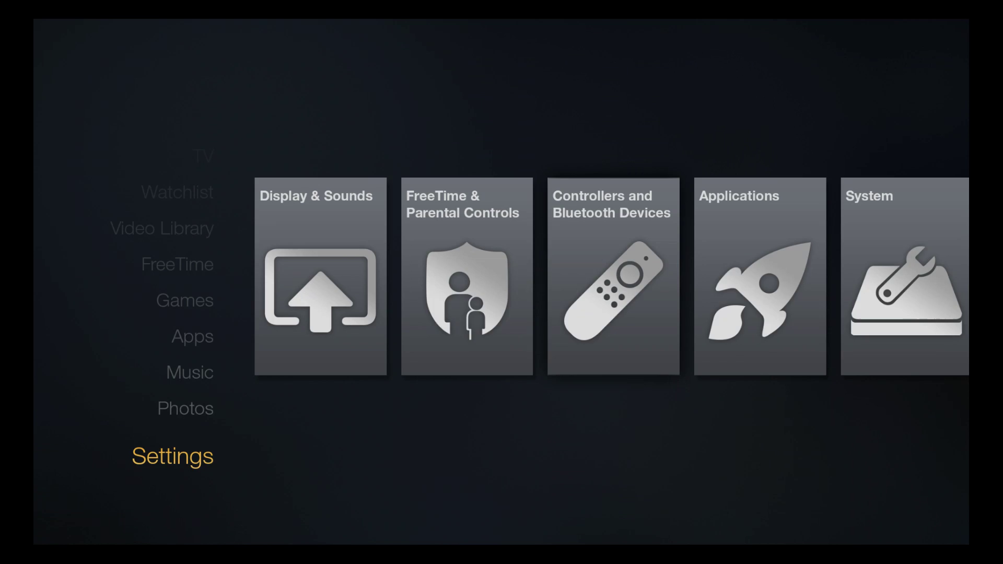
- Open the Applications section of Settings
key(Right)
key(Right)
key(Right)
key(Right)
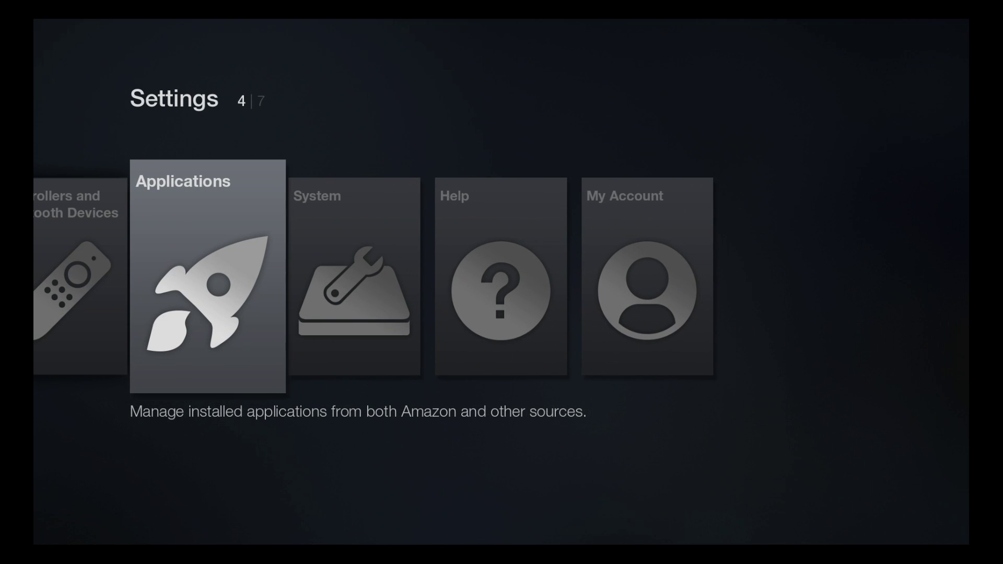
key(Return)
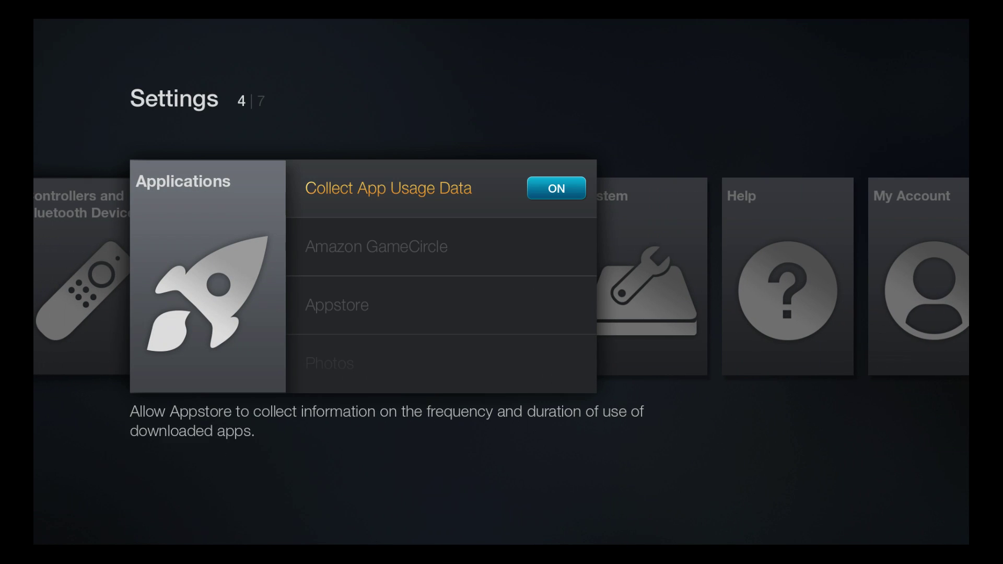
- Open Manage Installed Applications from the Applications options
key(Down)
key(Down)
key(Down)
key(Down)
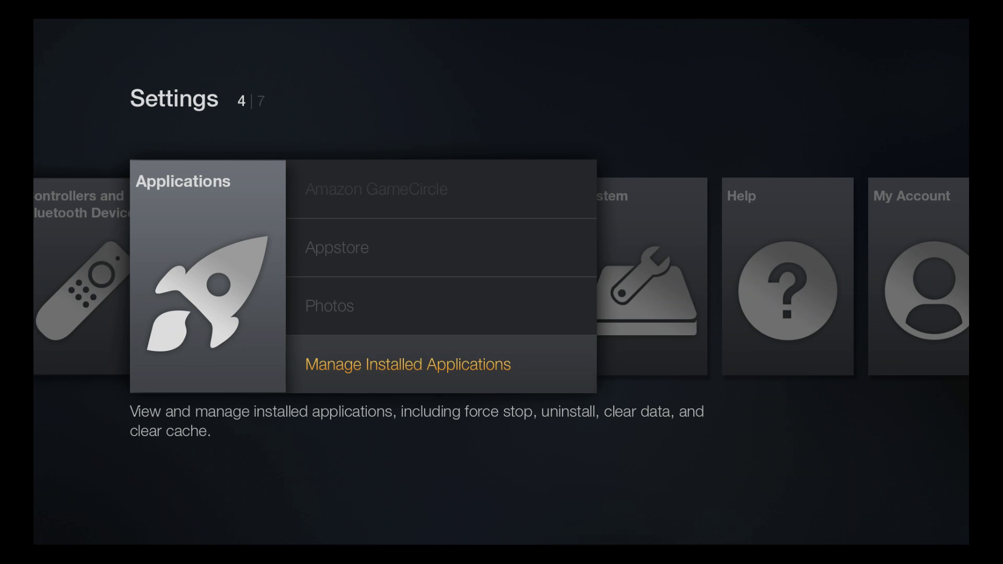
key(Return)
- Find Firefox in the list of installed applications and launch it
key(Down)
key(Down)
key(Down)
key(Down)
key(Down)
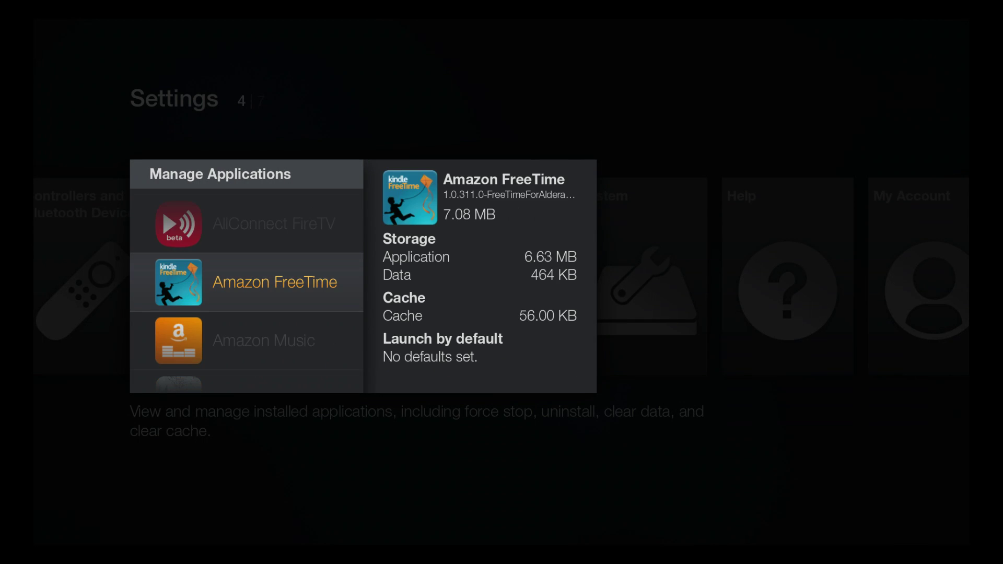
key(Down)
key(Down)
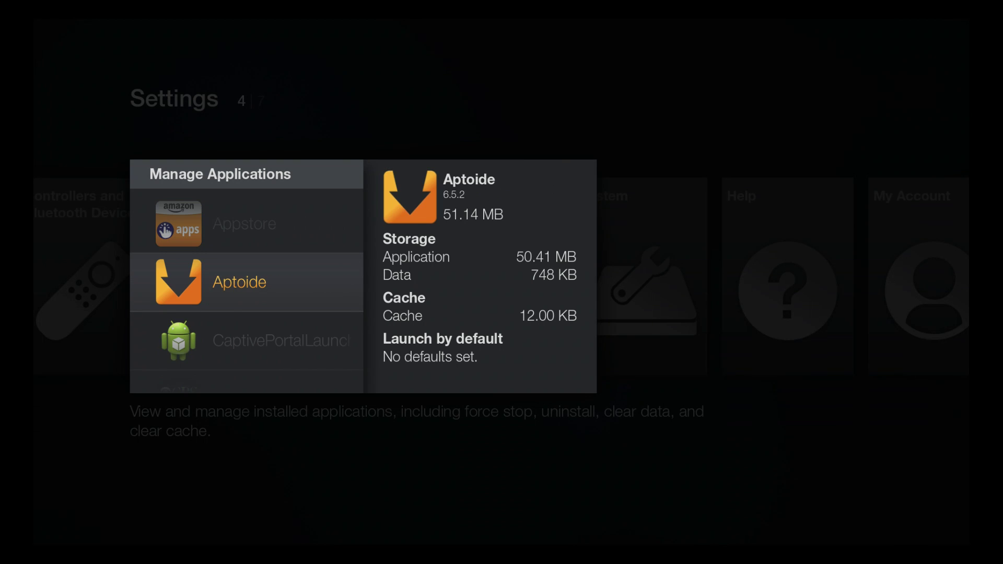
key(Down)
key(Down)
key(Down)
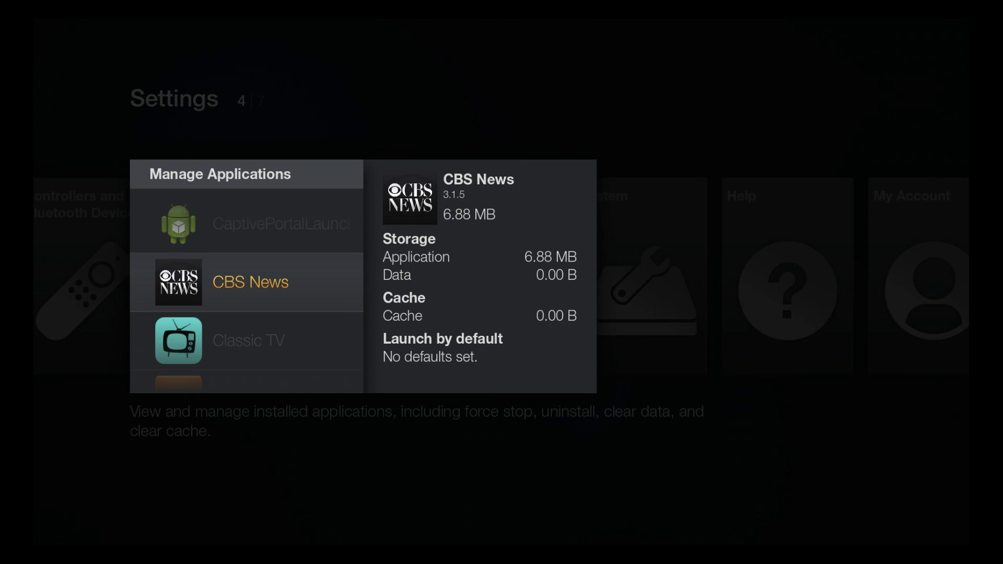
key(Down)
key(Down)
key(Down)
key(Down)
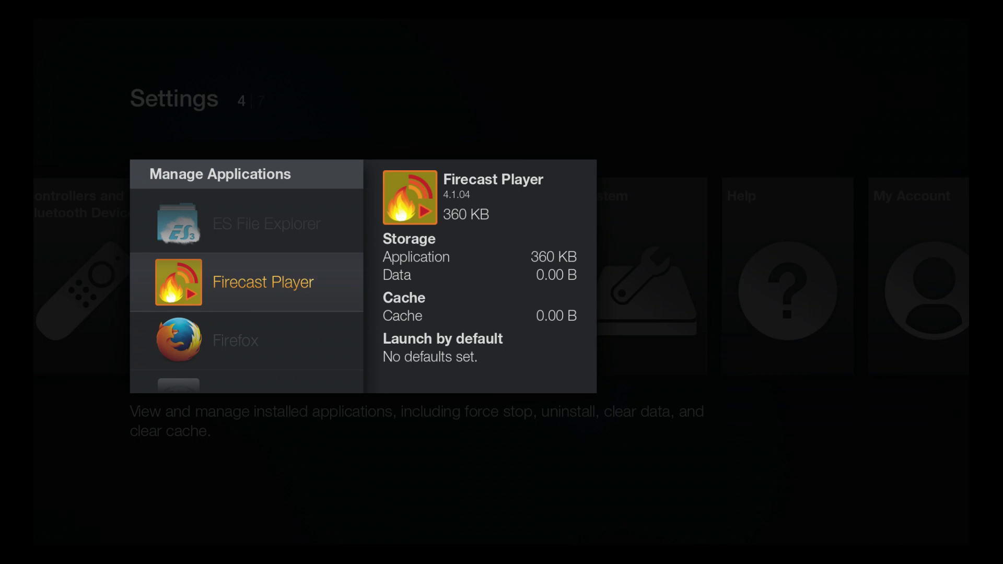
key(Down)
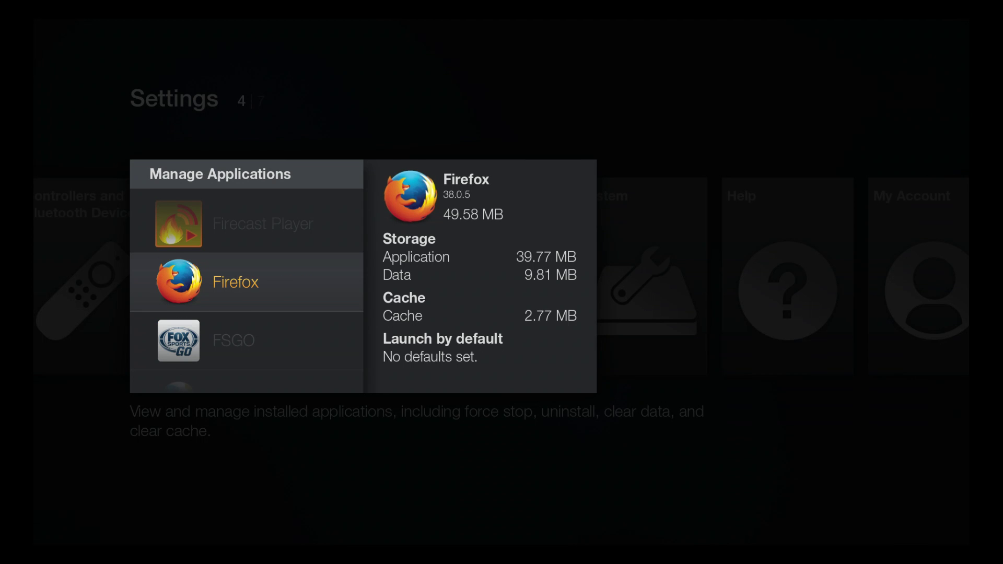
key(Return)
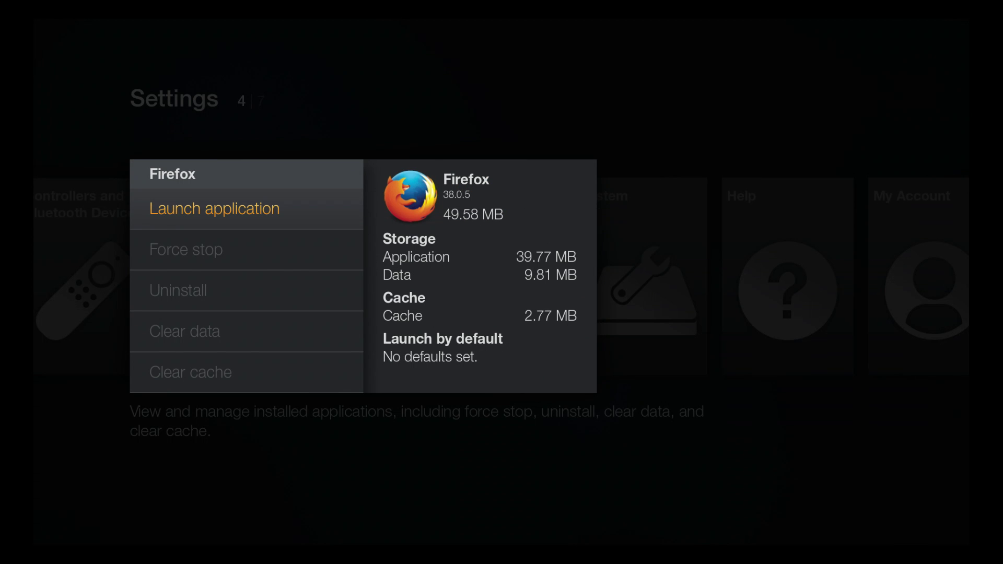
key(Return)
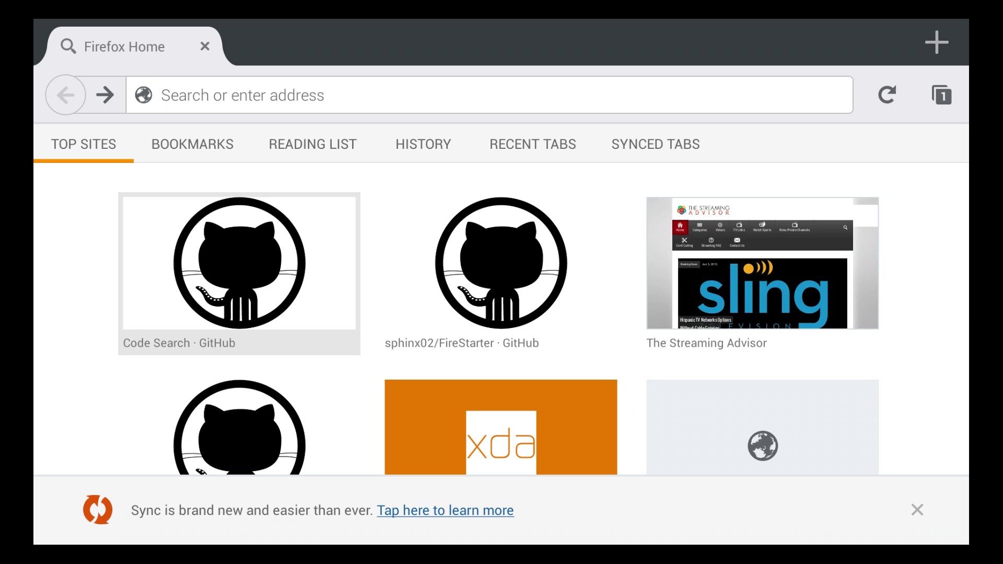
- Open Firefox's address field for text entry with the on-screen keyboard
key(Down)
key(Up)
key(Up)
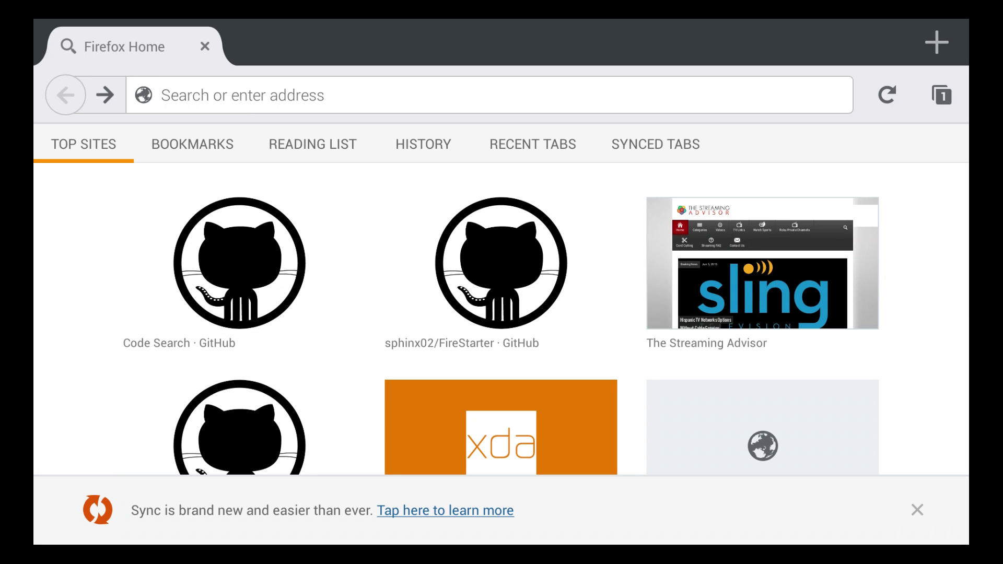
key(Up)
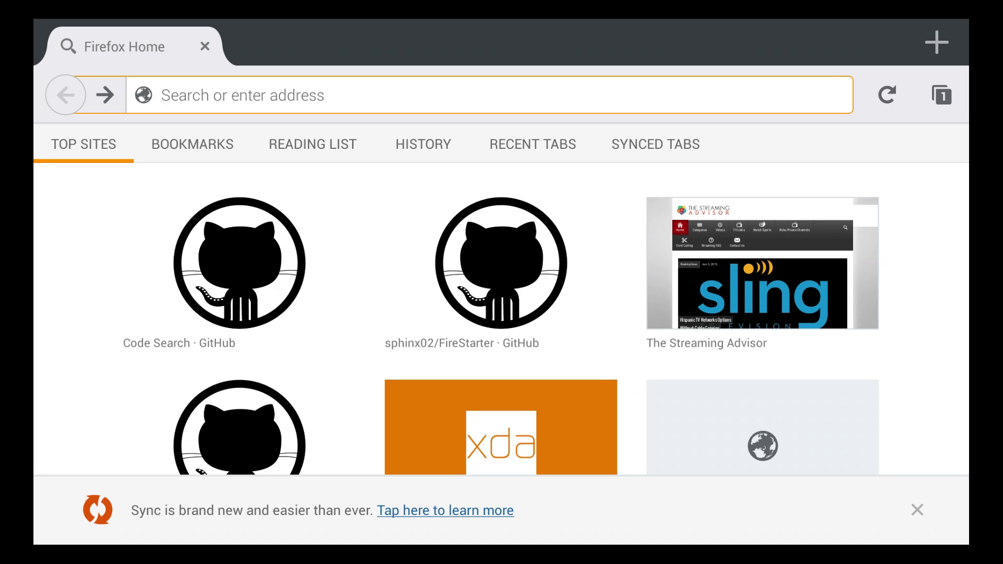
key(Return)
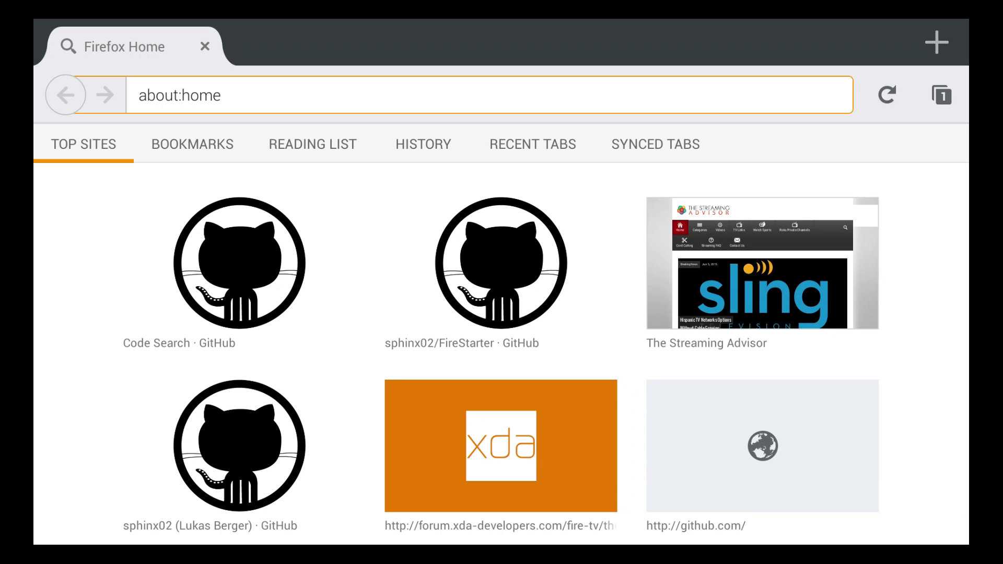
key(Return)
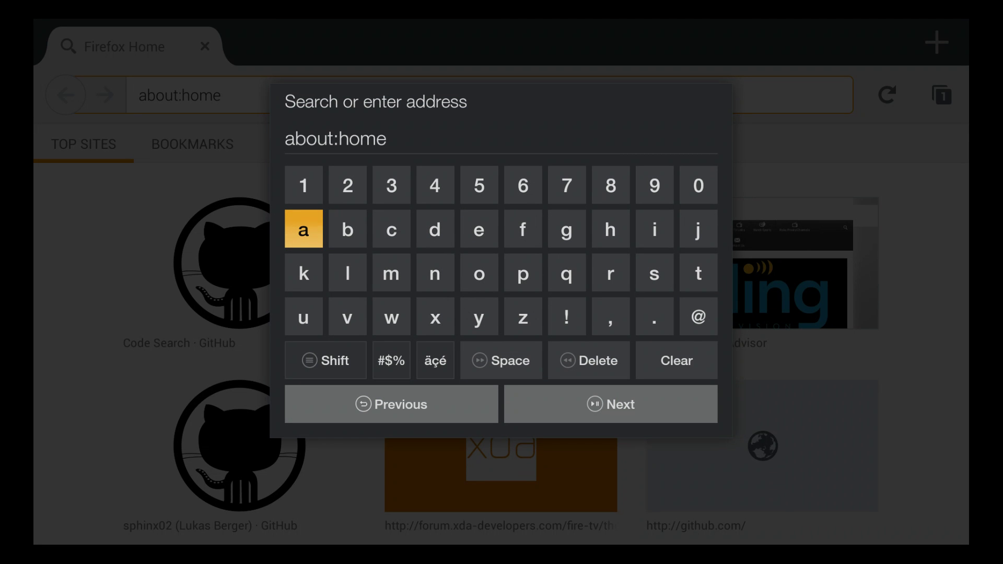
- Clear the existing text from the address entry
key(Down)
key(Down)
key(Down)
key(Down)
key(Right)
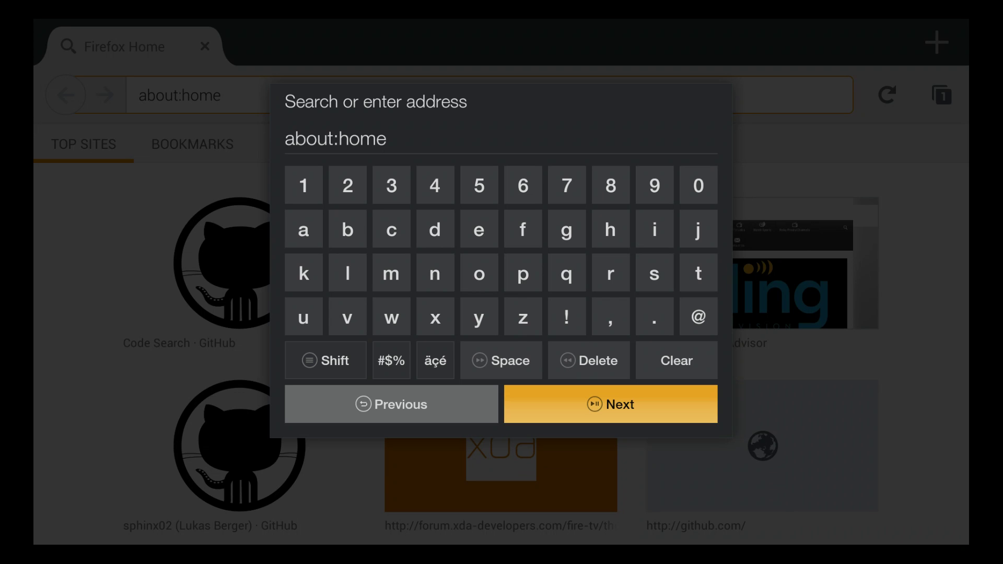
key(Left)
key(Up)
key(Right)
key(Right)
key(Right)
key(Right)
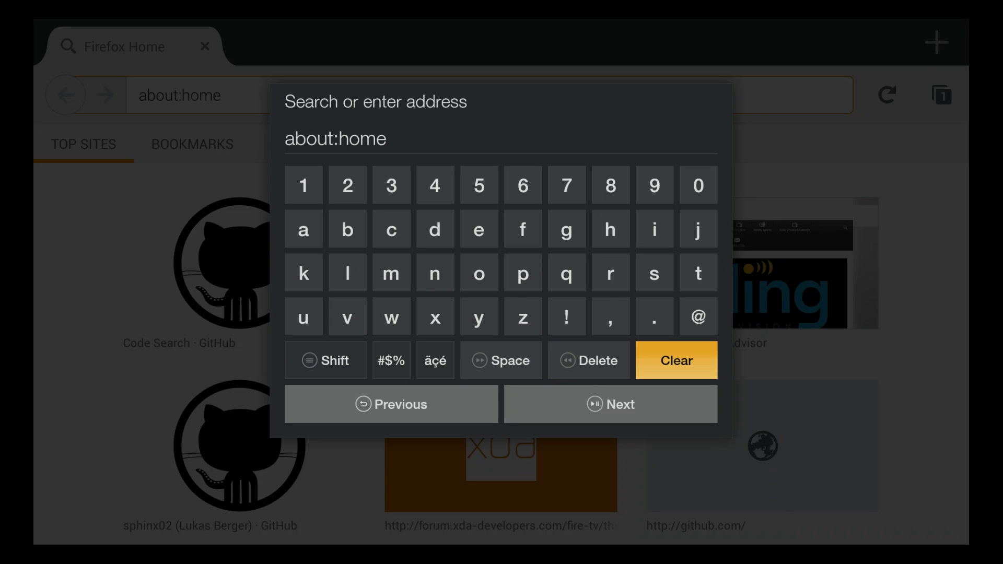
key(Return)
- Enter "git" as the beginning of the web address
key(Up)
key(Up)
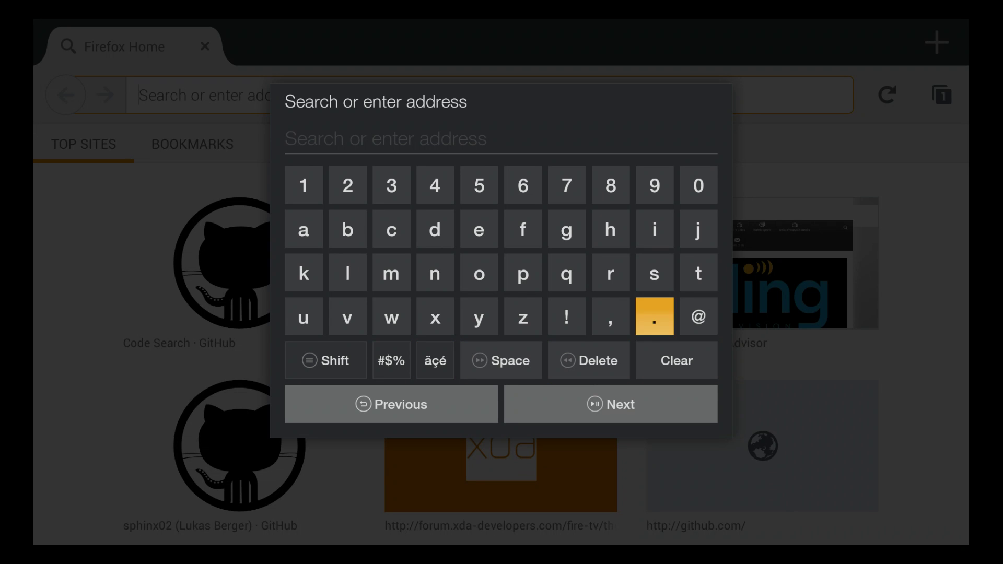
key(Left)
key(Left)
key(Up)
key(Return)
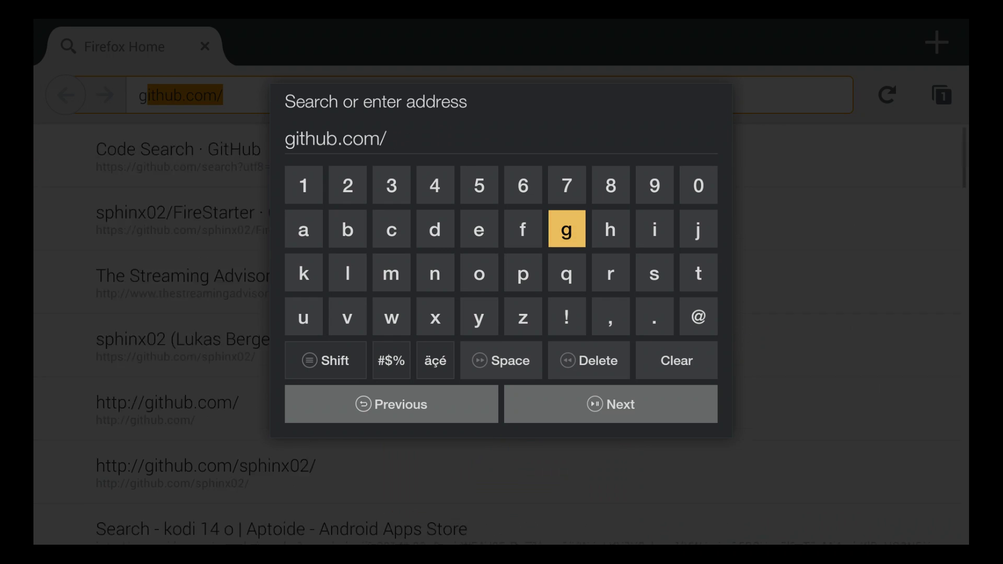
key(Right)
key(Right)
key(Return)
key(Left)
key(Down)
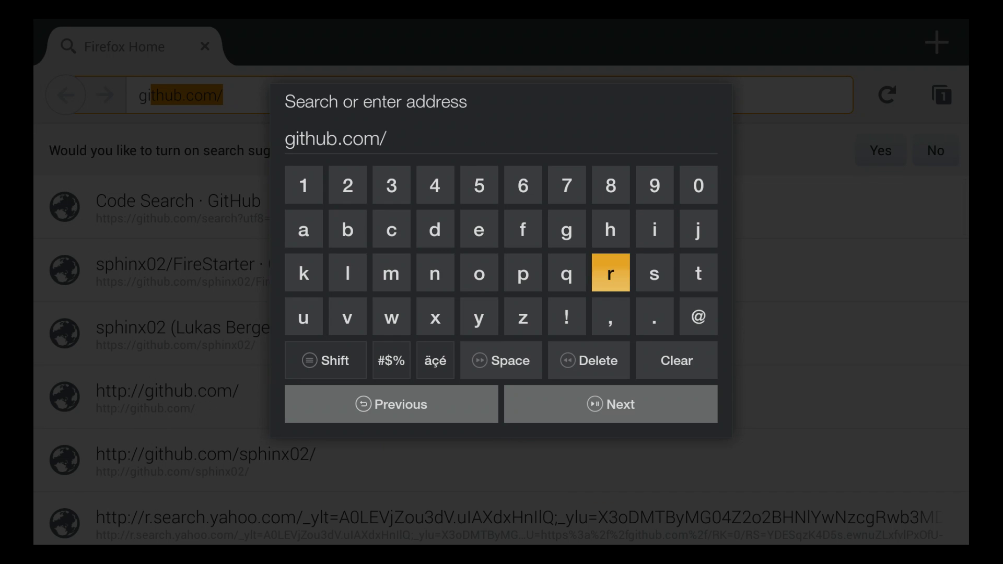
key(Right)
key(Right)
key(Return)
- Add the letter "h" after "git" in the address entry
key(Left)
key(Left)
key(Left)
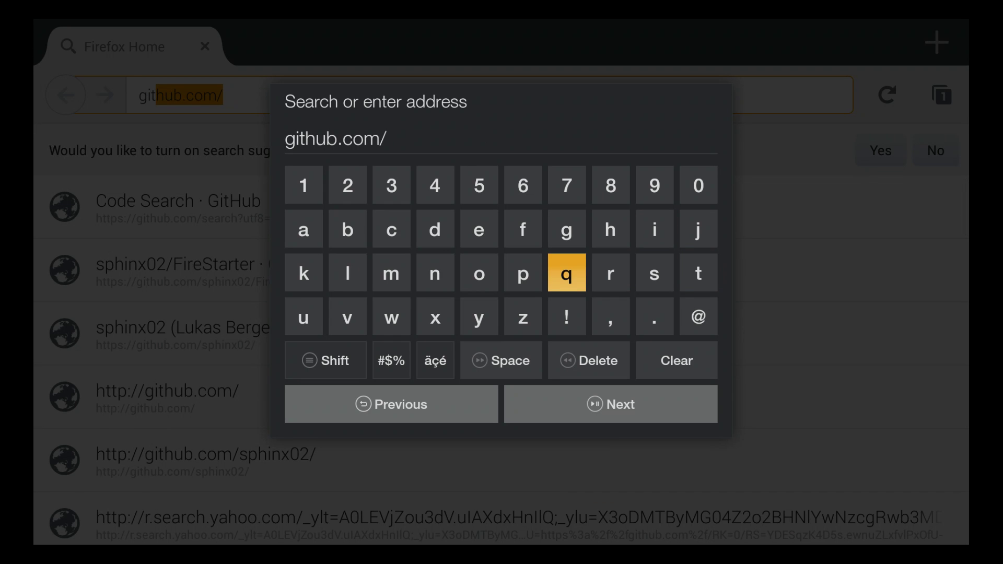
key(Up)
key(Right)
key(Right)
key(Left)
key(Return)
- Add "ub" to the address entry to complete the word "github"
key(Left)
key(Left)
key(Left)
key(Left)
key(Left)
key(Left)
key(Left)
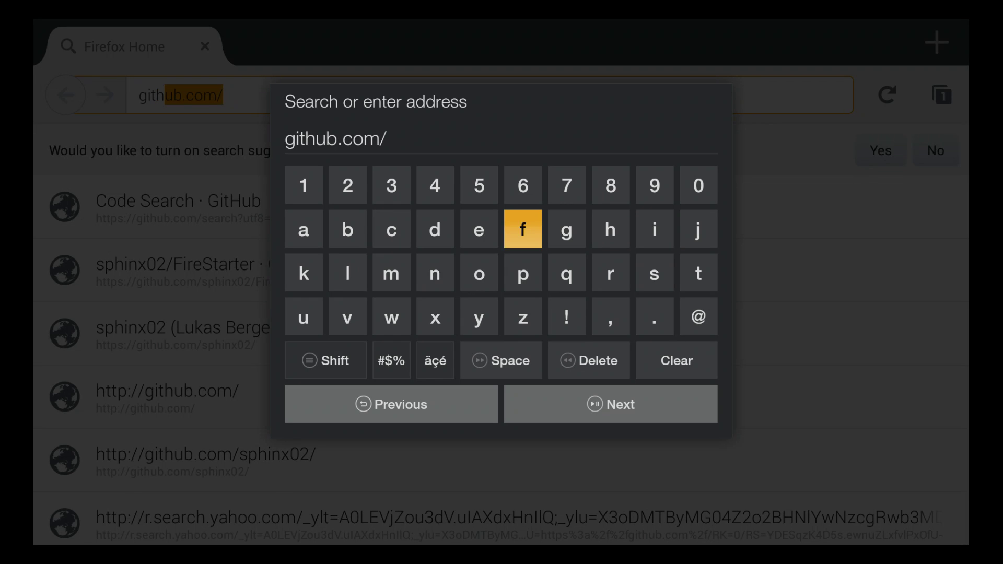
key(Down)
key(Down)
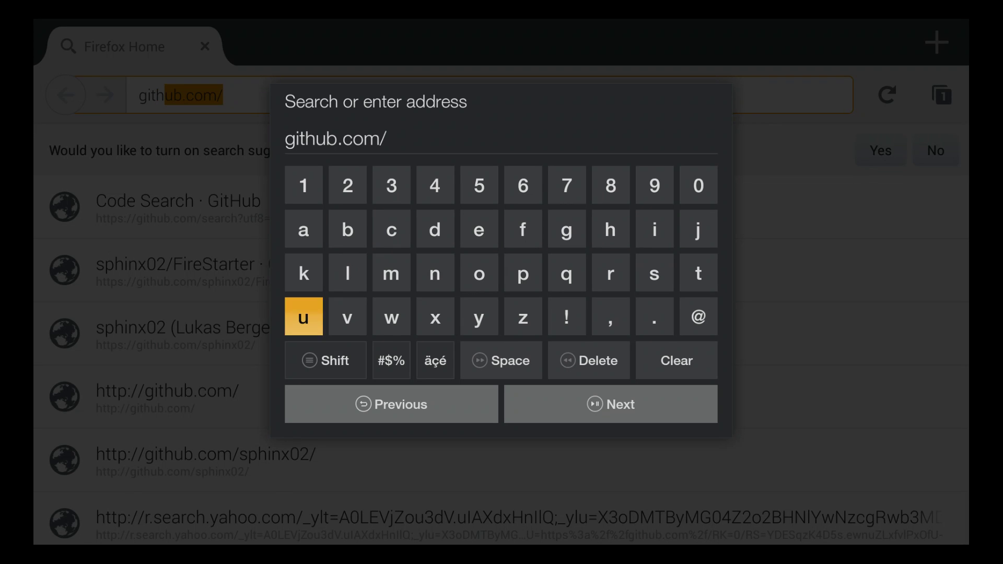
key(Return)
key(Up)
key(Up)
key(Right)
key(Return)
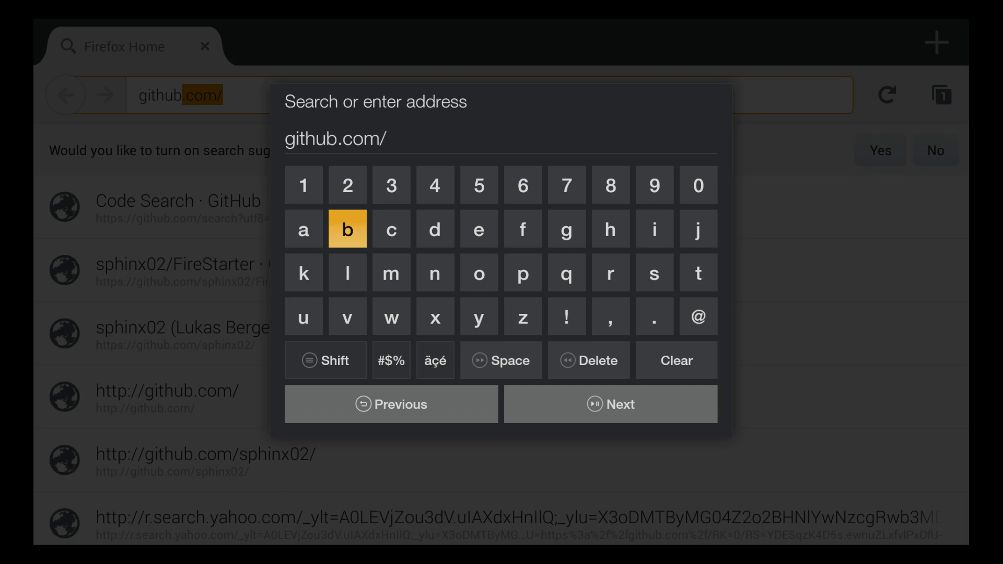
- Add a period after "github" in the address entry
key(Right)
key(Right)
key(Right)
key(Right)
key(Right)
key(Right)
key(Right)
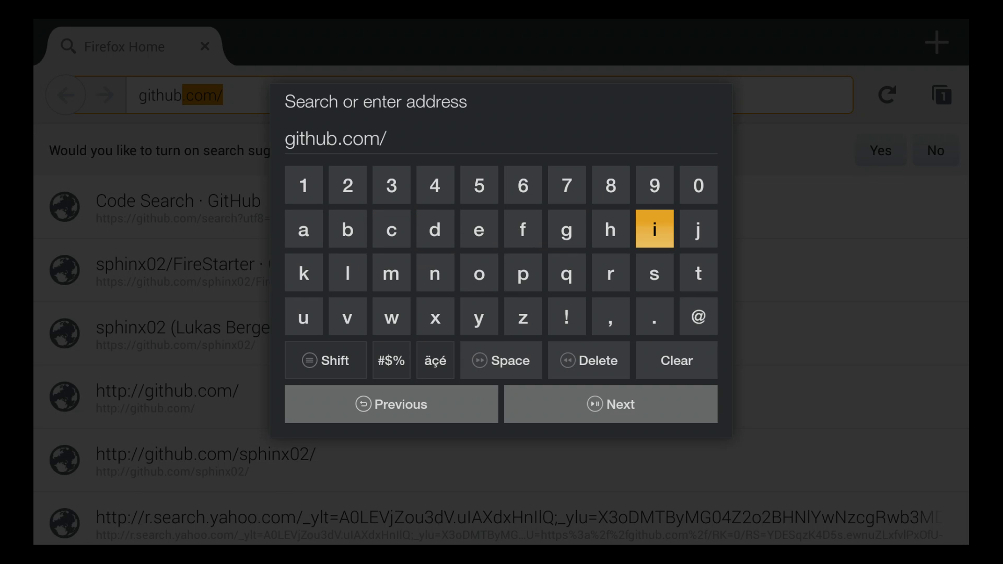
key(Down)
key(Down)
key(Return)
- Add the letter "c" after "github." in the address entry
key(Up)
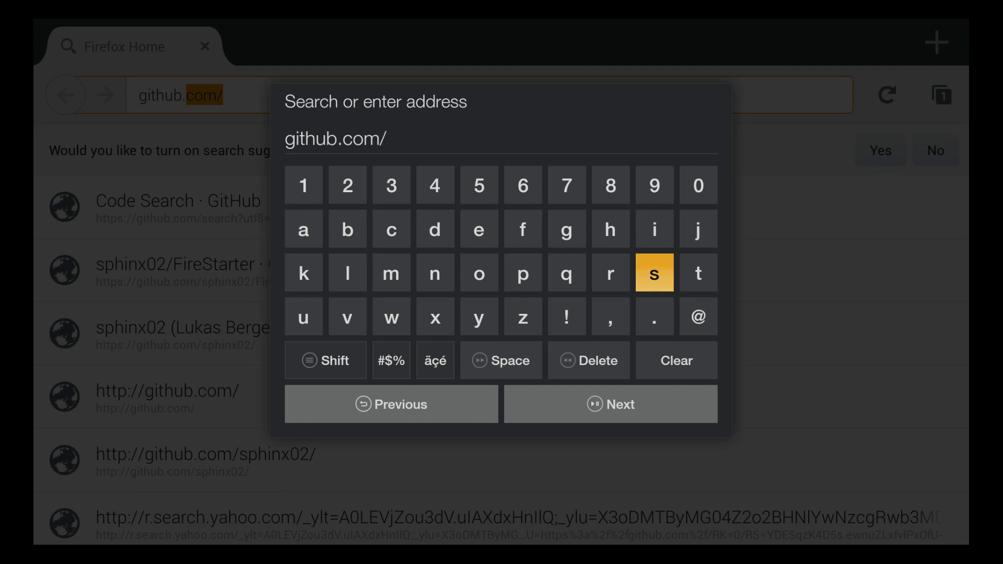
key(Left)
key(Left)
key(Left)
key(Left)
key(Left)
key(Left)
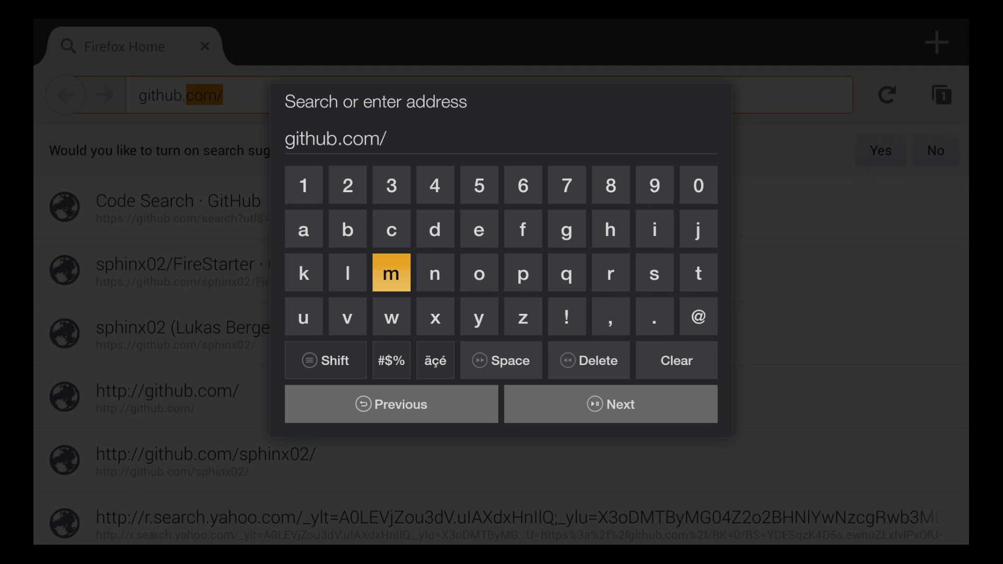
key(Up)
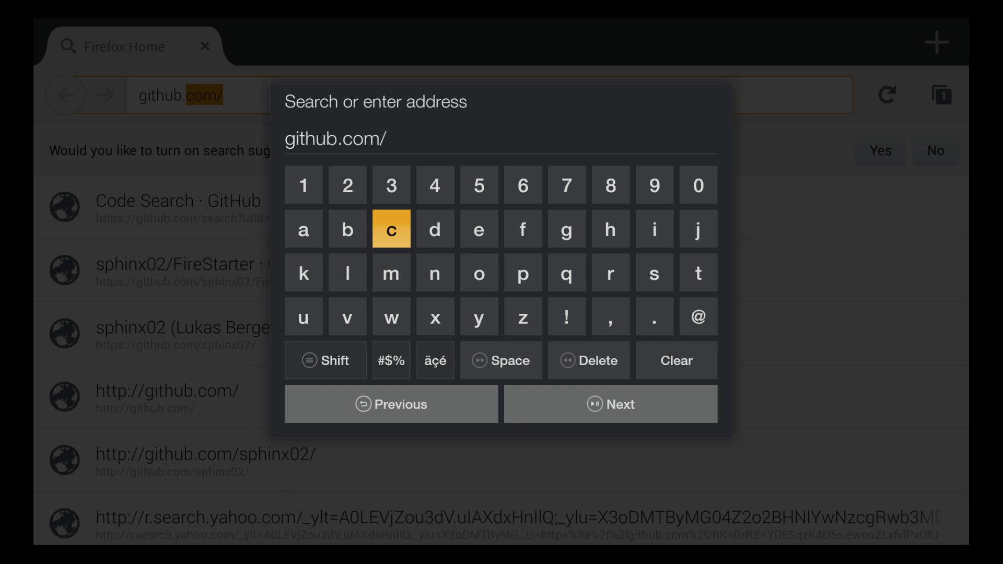
key(Return)
- Add "om" to the address entry to complete "github.com"
key(Right)
key(Right)
key(Right)
key(Right)
key(Down)
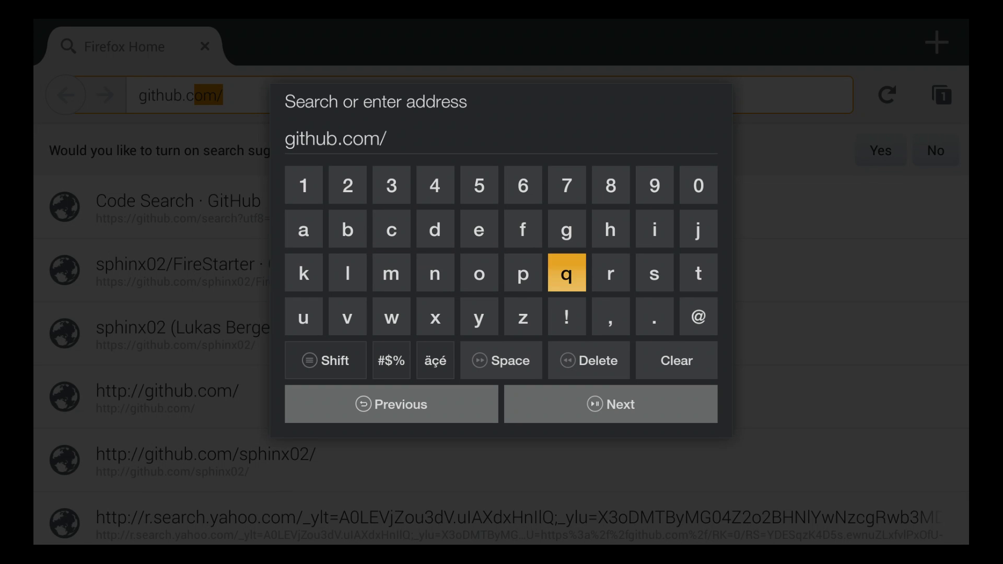
key(Down)
key(Left)
key(Left)
key(Up)
key(Return)
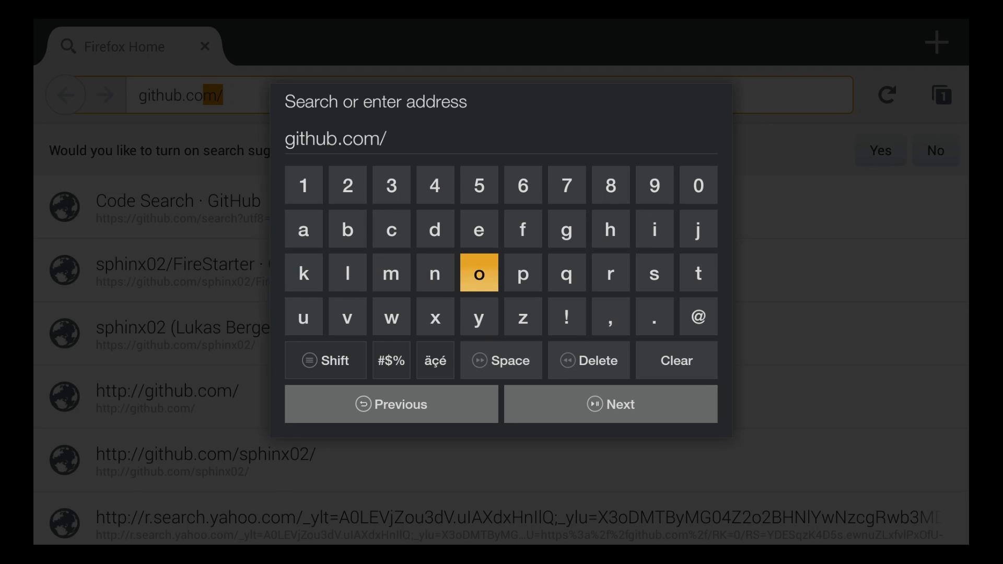
key(Left)
key(Left)
key(Return)
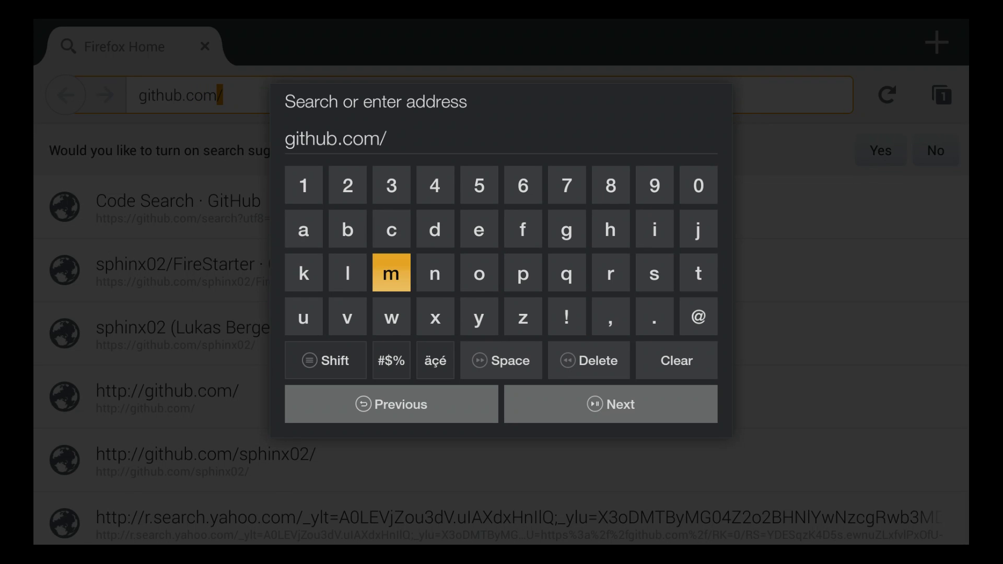
- Switch the on-screen keyboard to symbols and add a slash after "github.com"
key(Down)
key(Down)
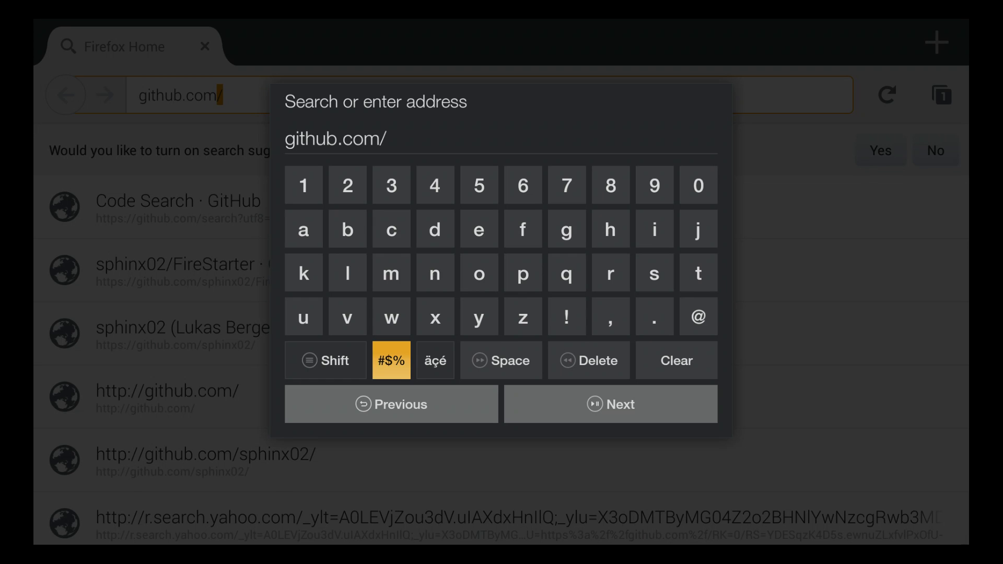
key(Return)
key(Right)
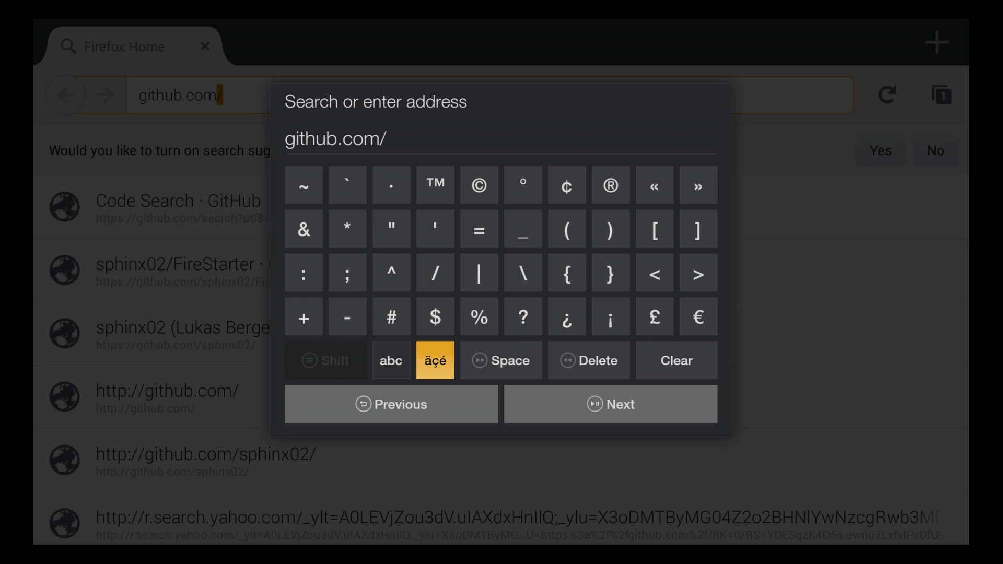
key(Up)
key(Up)
key(Return)
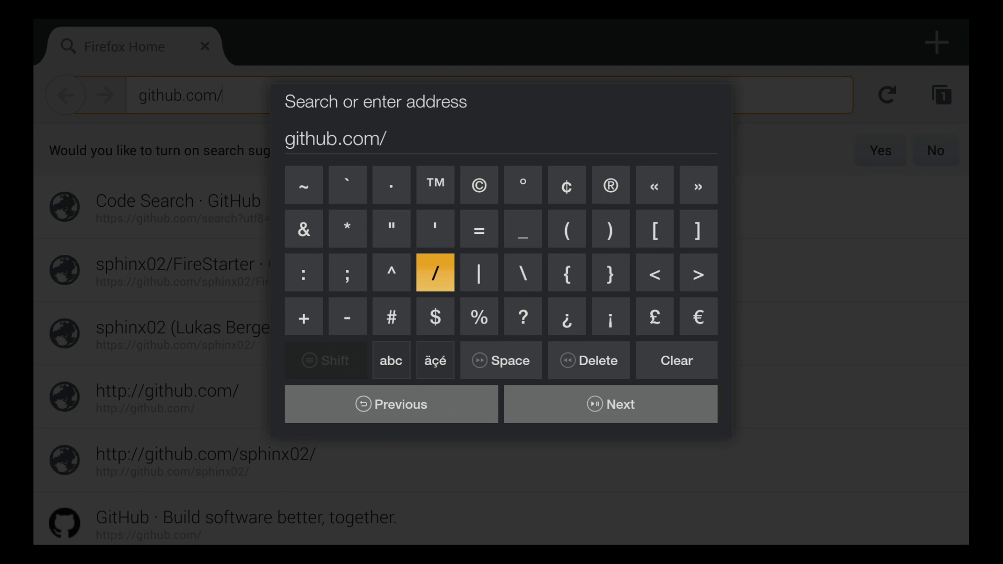
- Return the on-screen keyboard from symbols to the letter layout
key(Down)
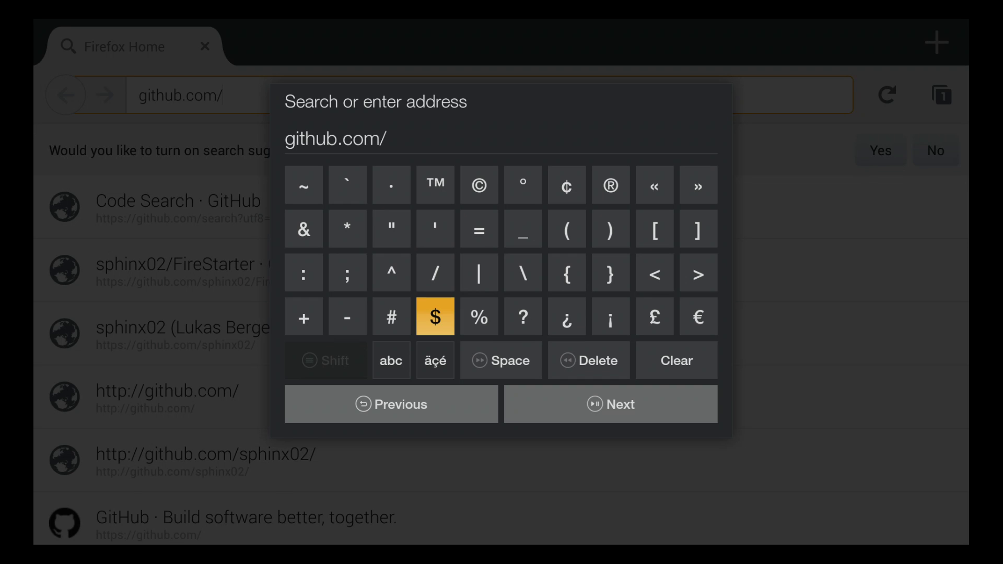
key(Down)
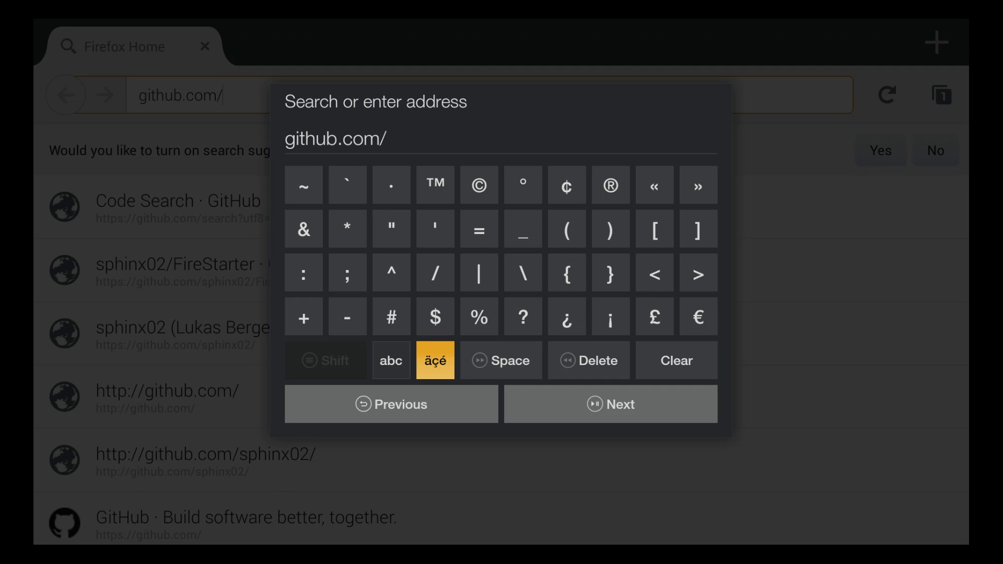
key(Up)
key(Up)
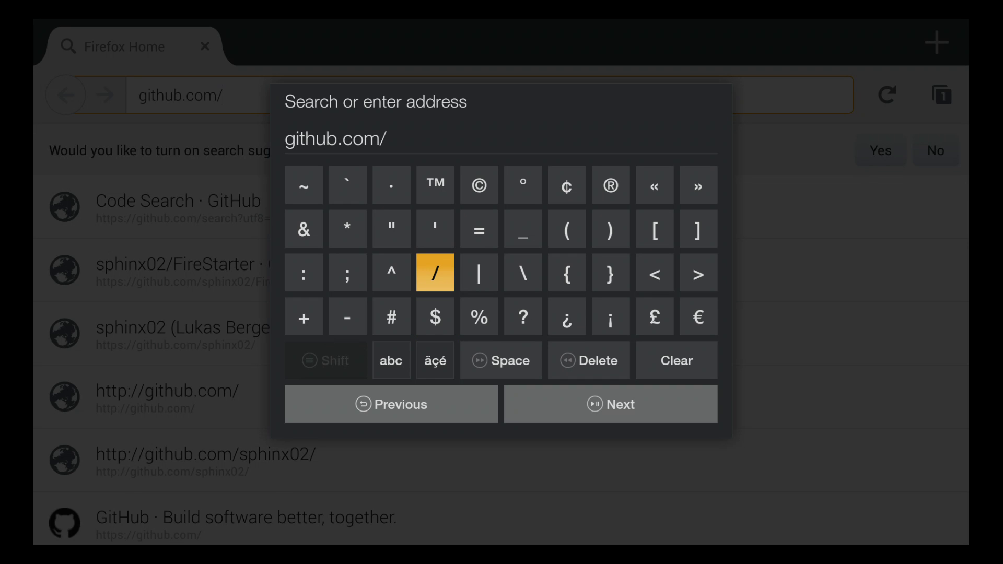
key(Down)
key(Down)
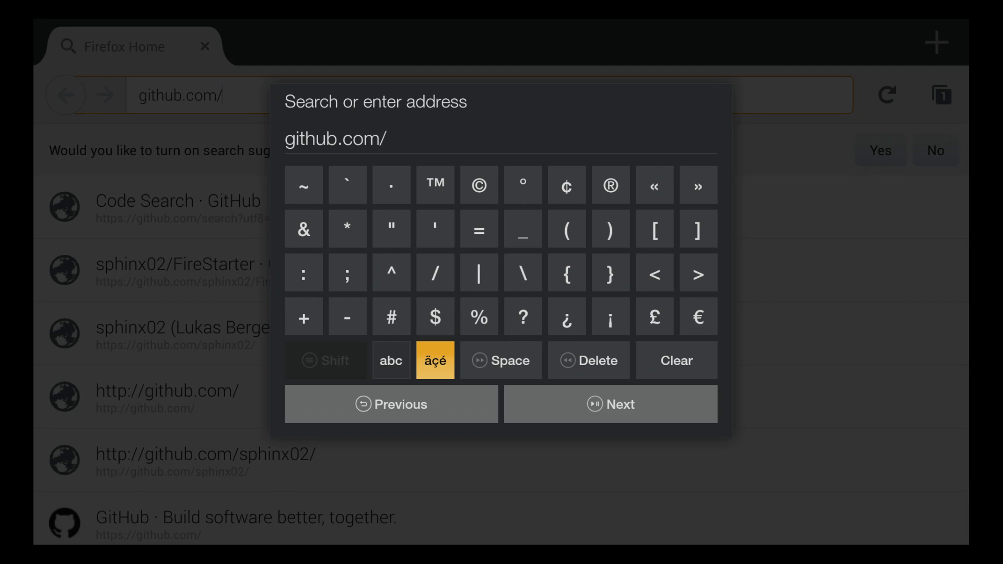
key(Left)
key(Return)
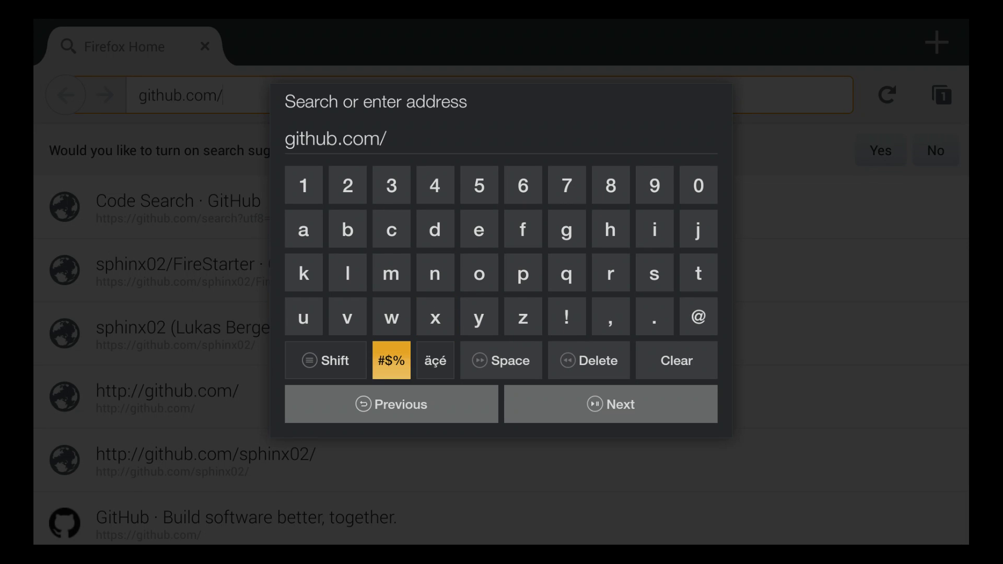
- Add the letter "s" after "github.com/" in the address entry
key(Up)
key(Up)
key(Up)
key(Right)
key(Right)
key(Right)
key(Right)
key(Right)
key(Right)
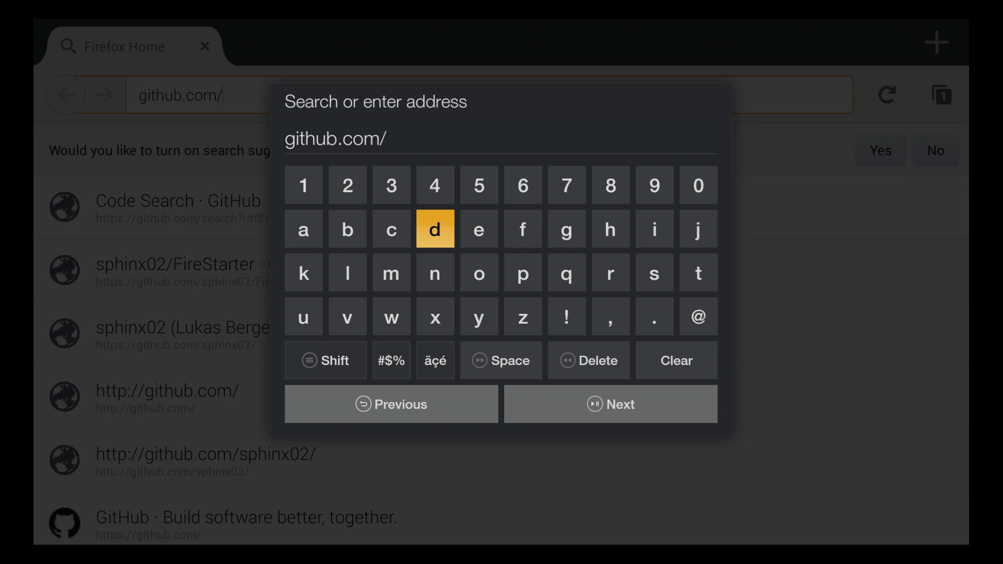
key(Down)
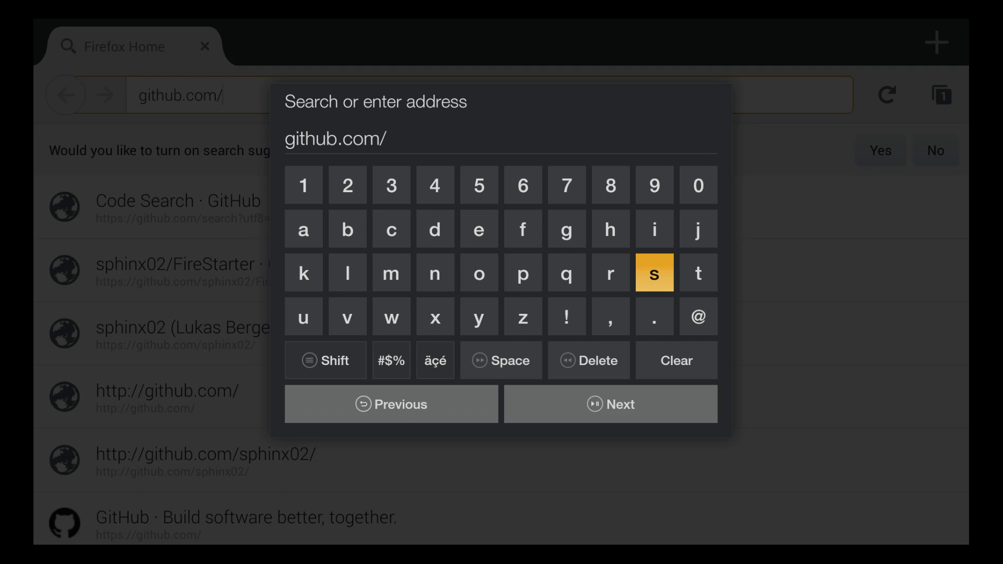
key(Return)
- Add "p" to the address entry and load the autocompleted address github.com/sphinx02/
key(Left)
key(Left)
key(Left)
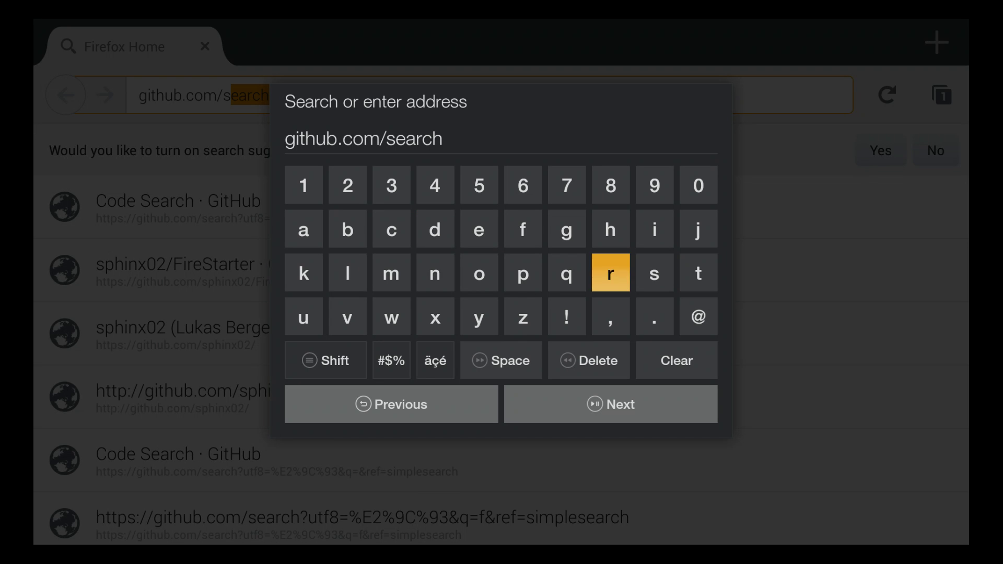
key(Return)
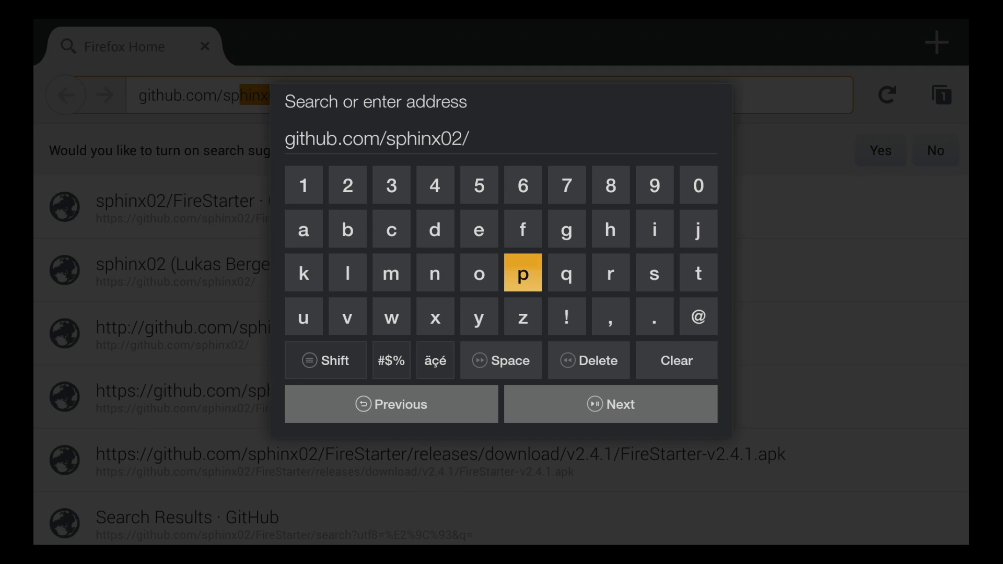
key(Down)
key(Down)
key(Down)
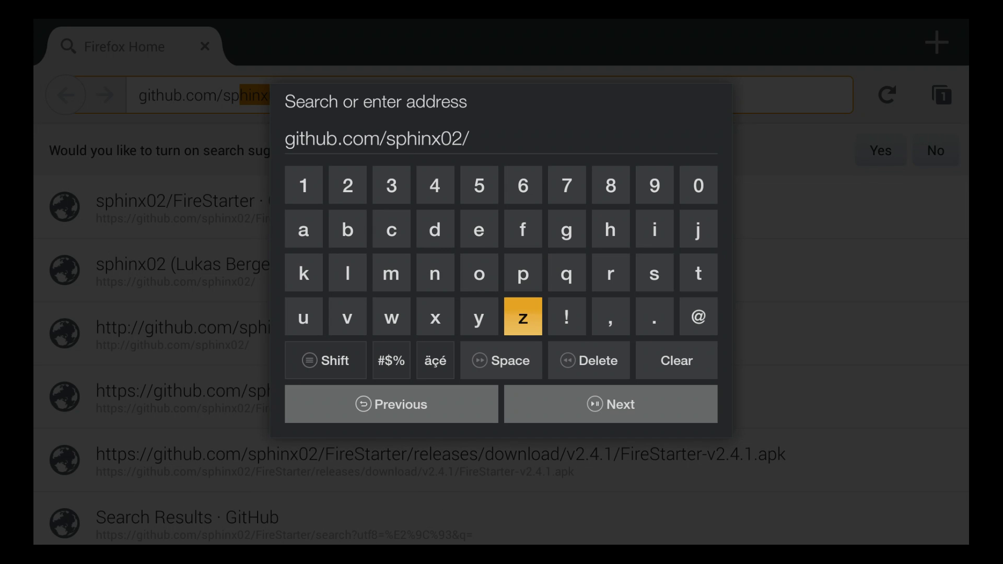
key(Right)
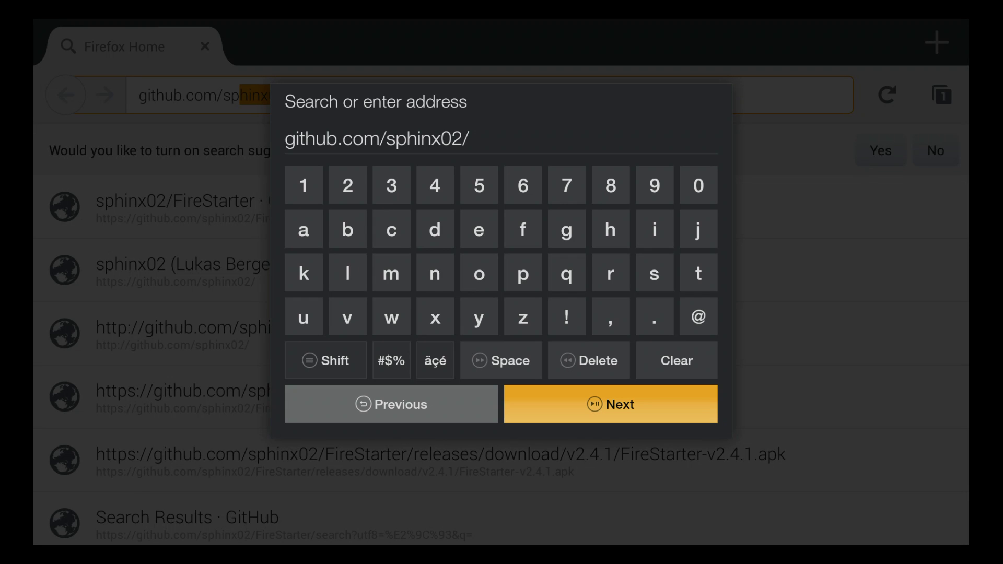
key(Return)
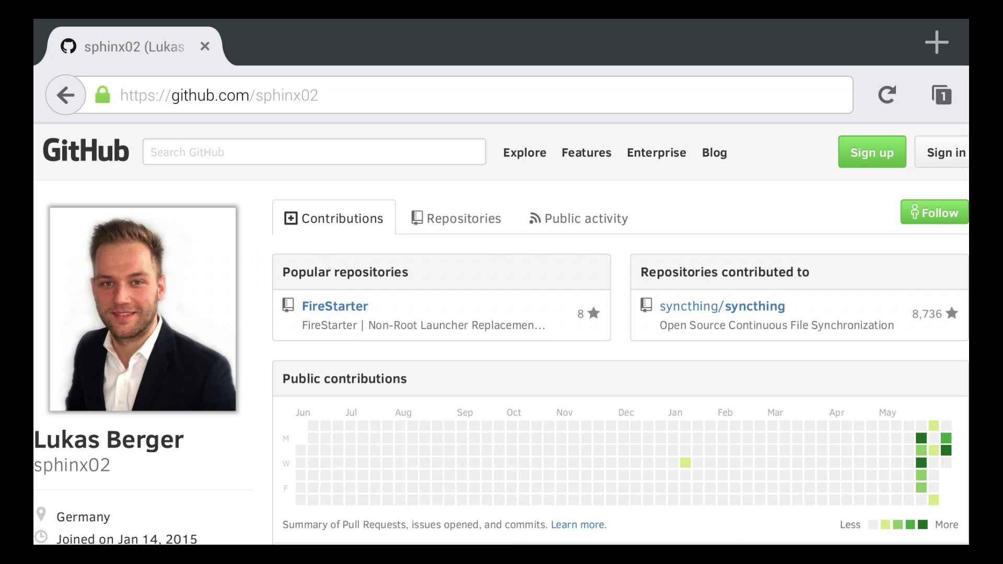
- Open the FireStarter repository listed under the profile's popular repositories
key(Tab)
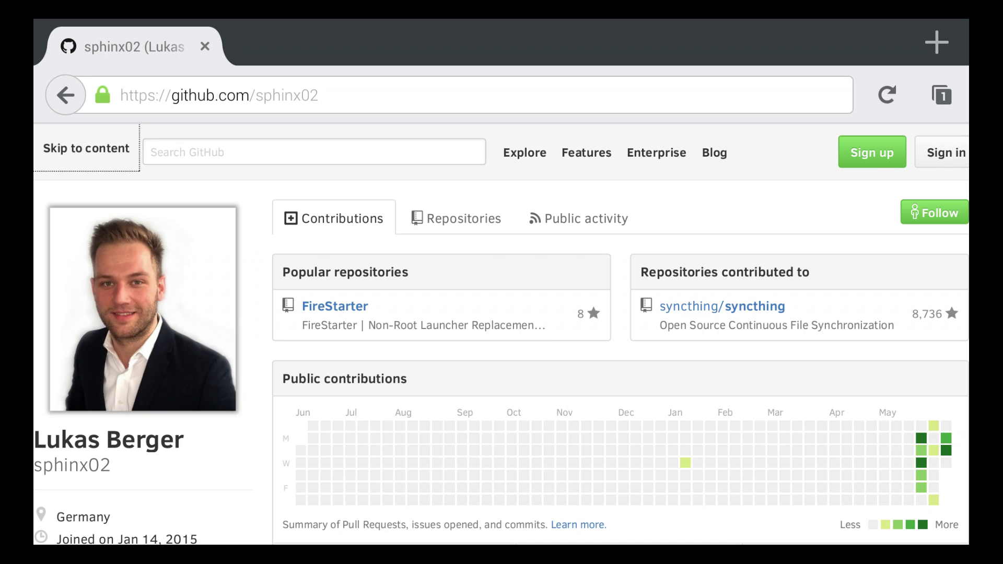
key(Tab)
key(Tab)
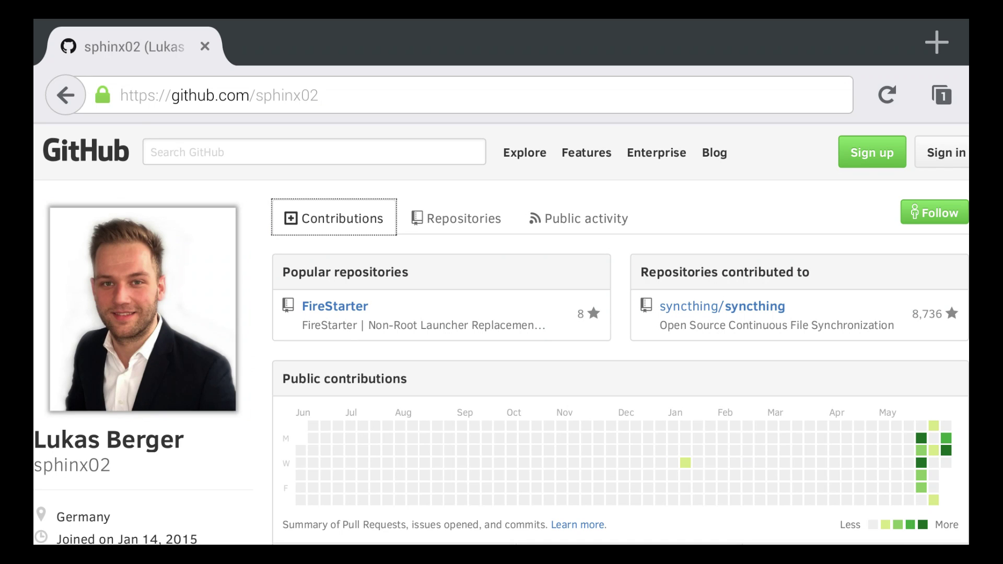
key(Tab)
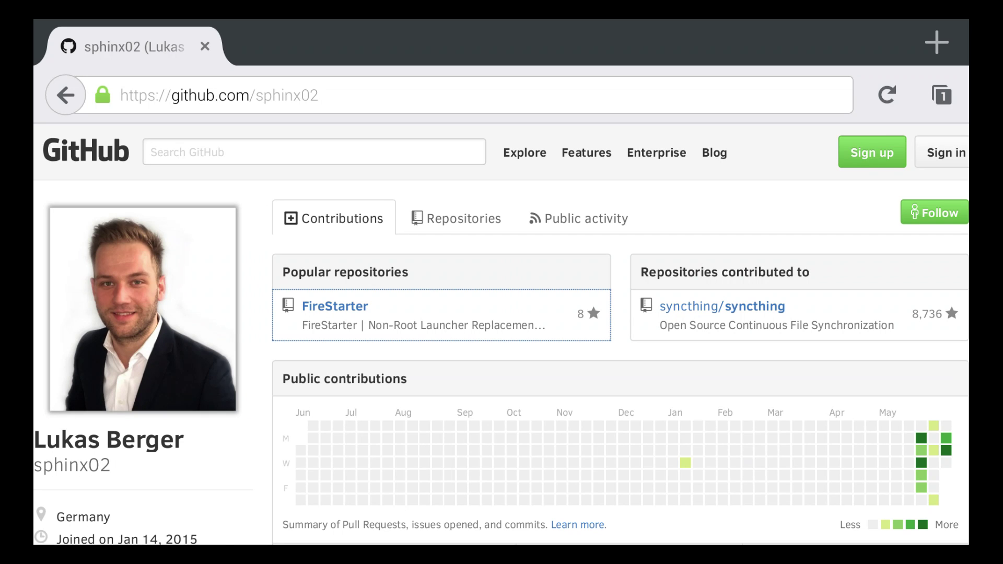
key(Return)
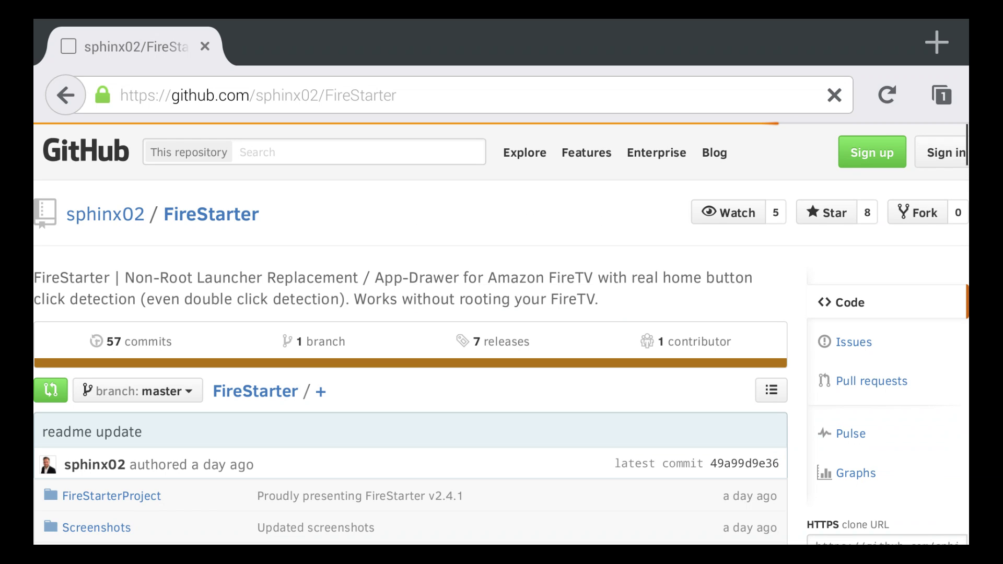
- Follow the "Download latest FireStarter APK" link in the README's Install FireStarter section
key(Tab)
key(Down)
key(Down)
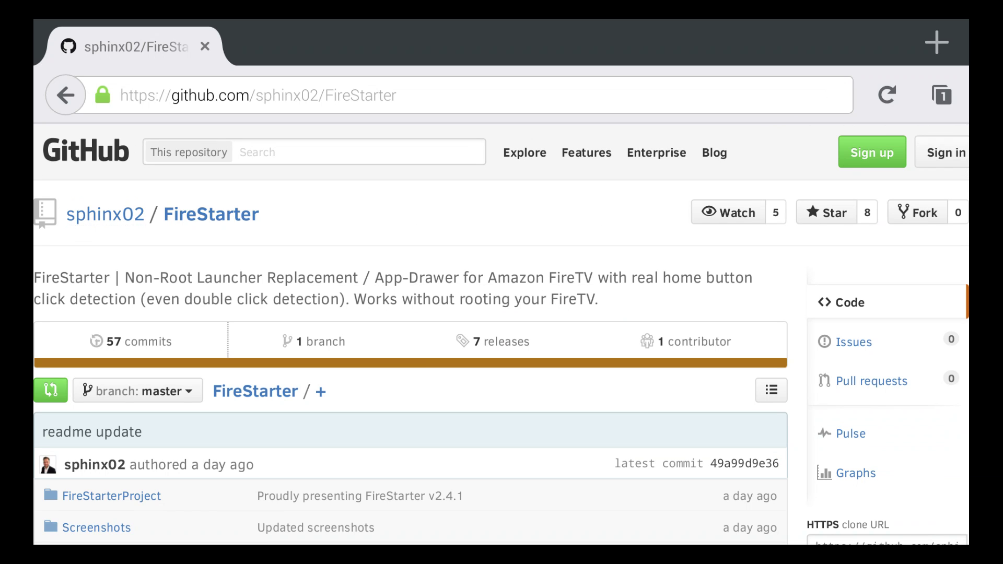
key(Down)
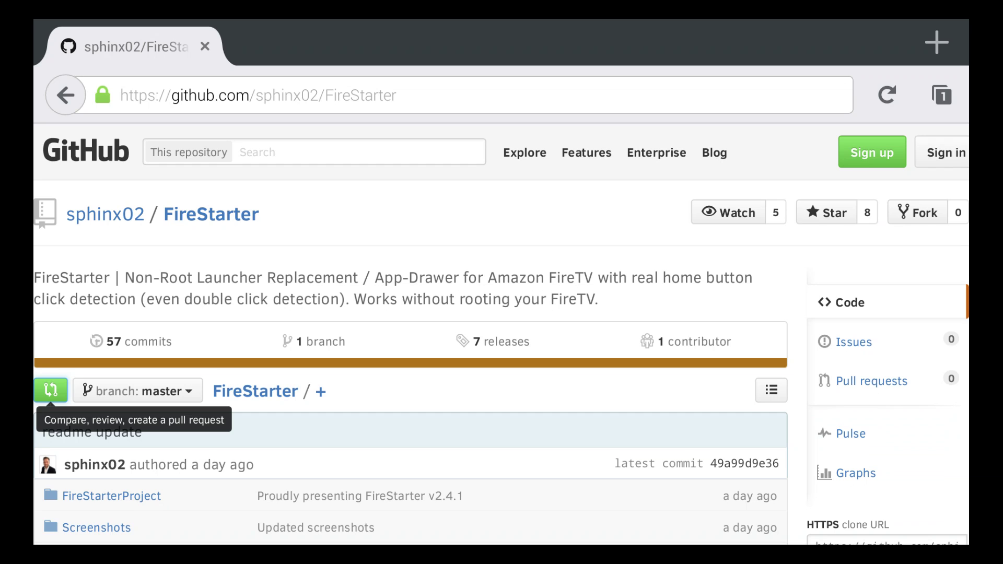
key(Down)
key(Down)
key(Down)
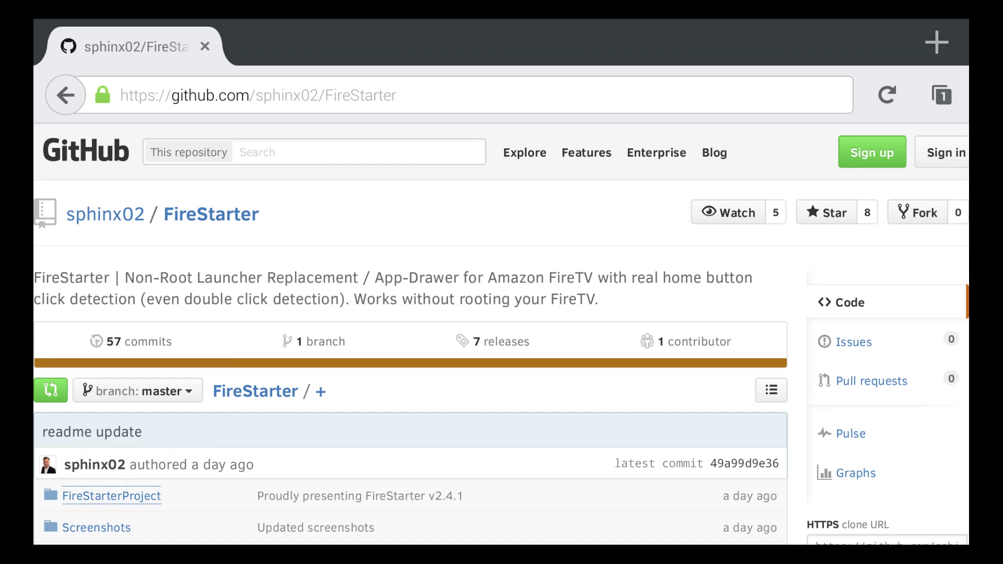
key(Down)
key(Down)
key(Down)
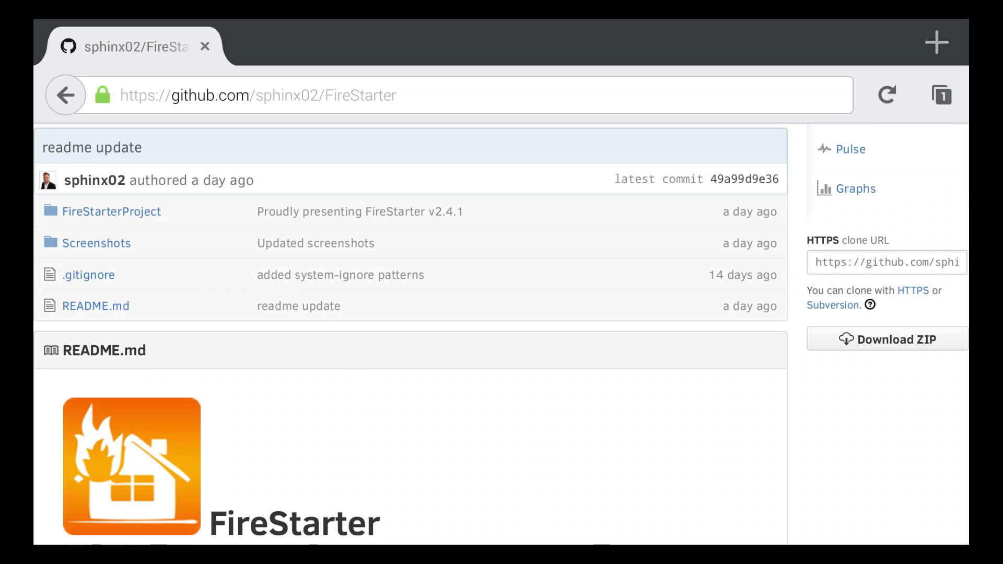
key(Down)
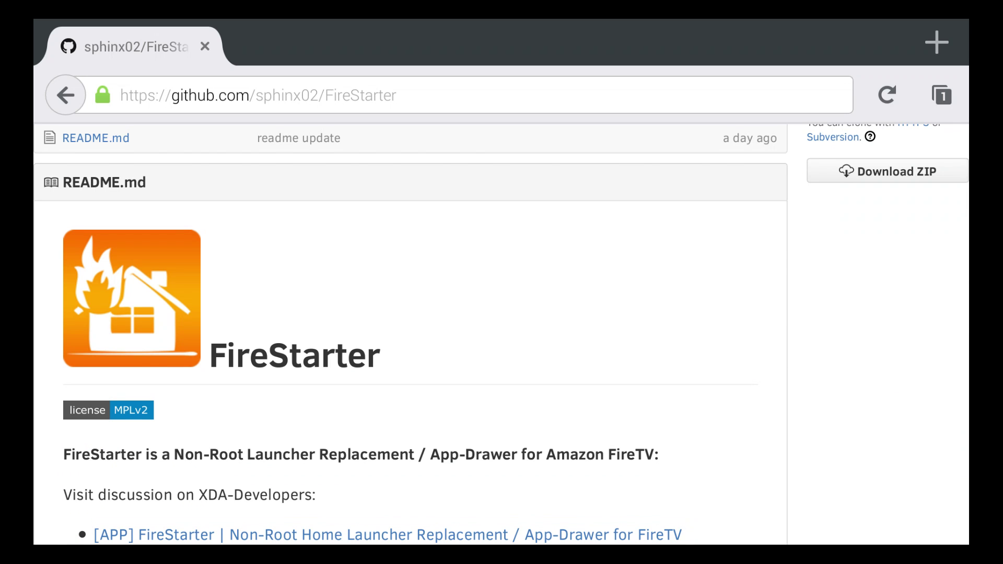
key(Down)
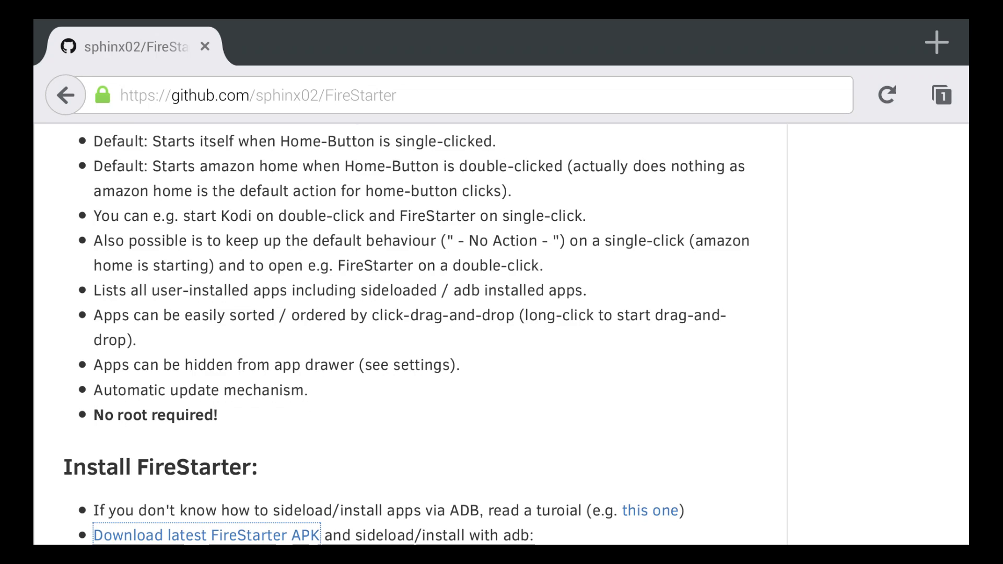
key(Down)
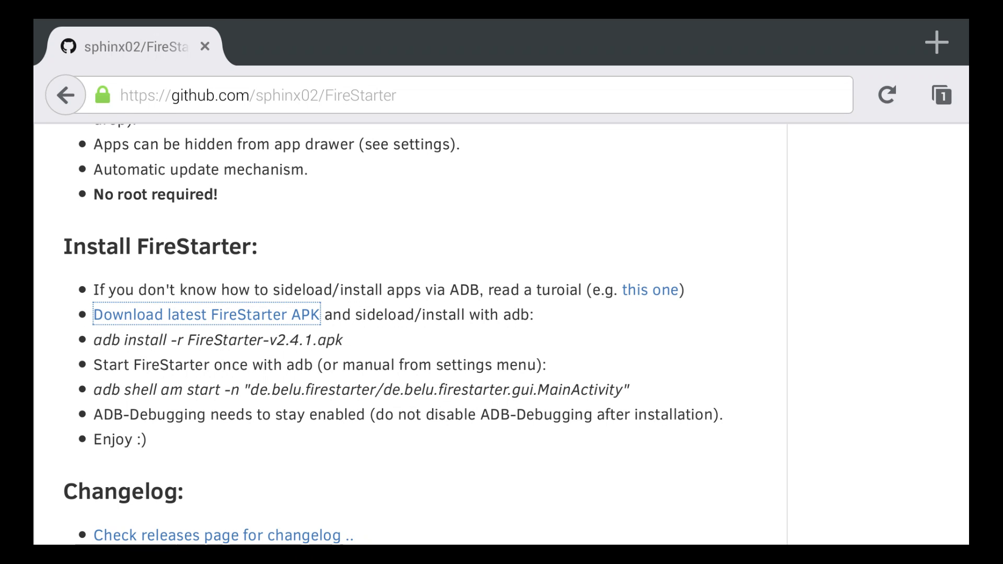
key(Return)
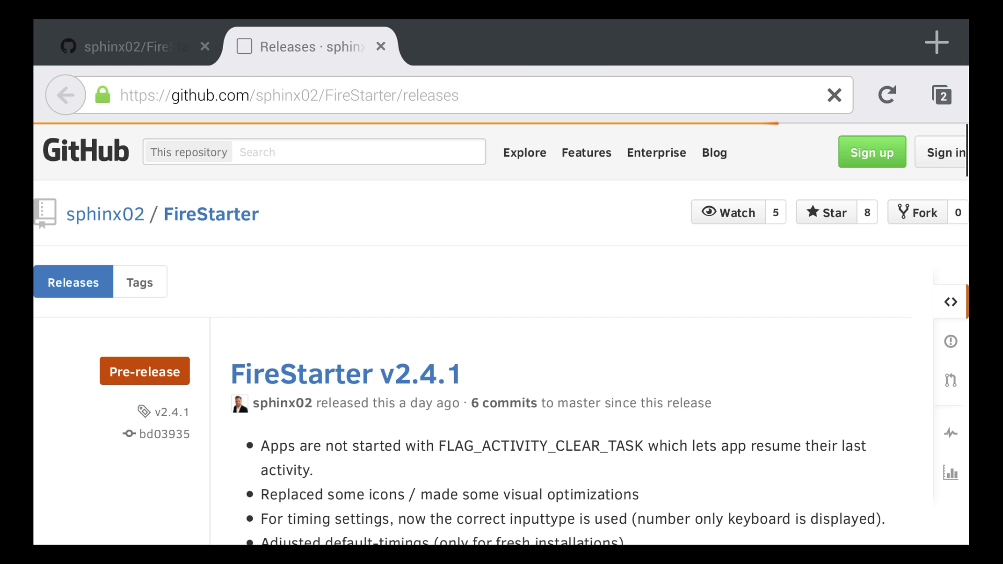
- Download FireStarter-v2.4.1.apk from the FireStarter v2.4.1 release, completing the action with Firefox's Download just once
key(Tab)
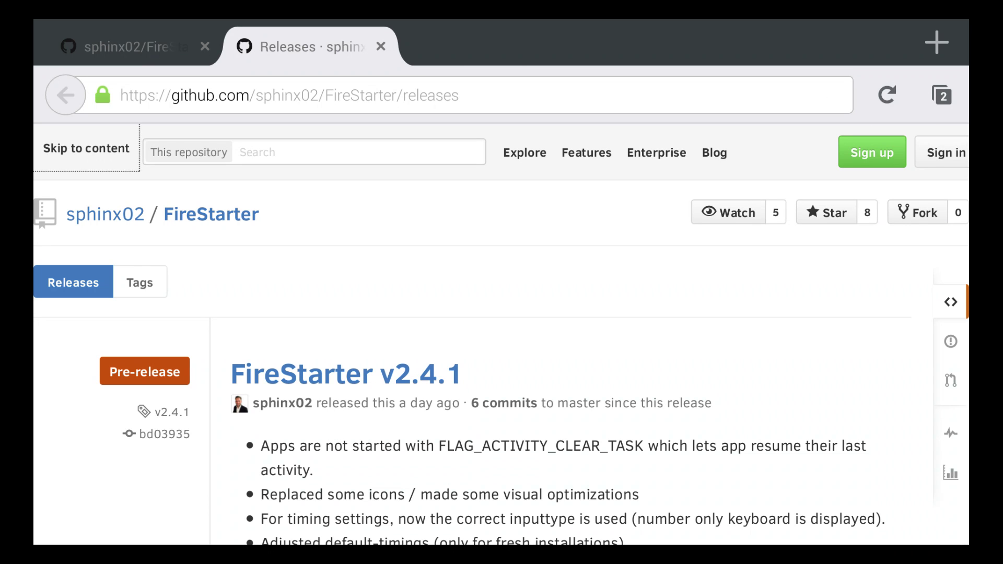
key(Tab)
key(Tab)
key(Tab)
key(Tab)
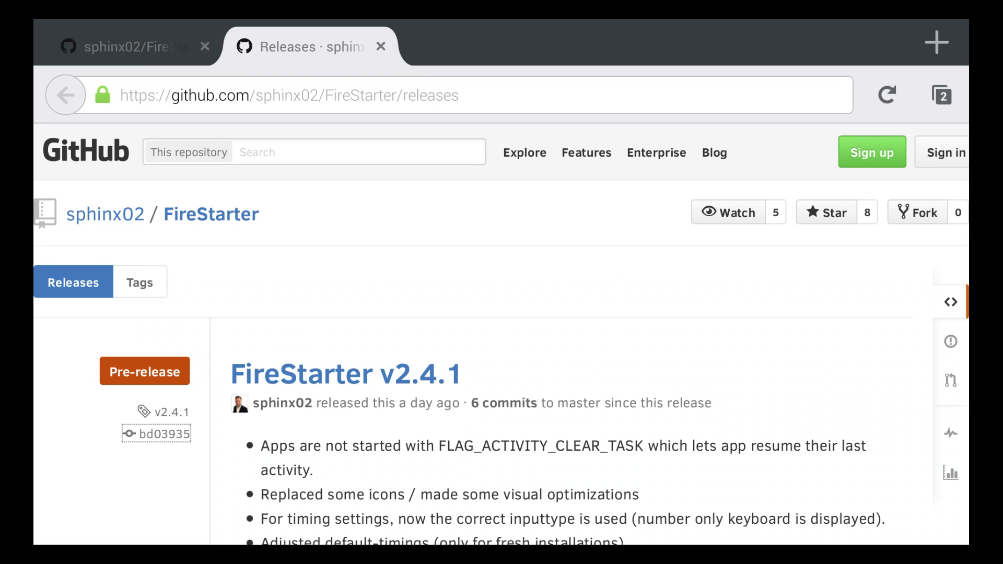
key(Tab)
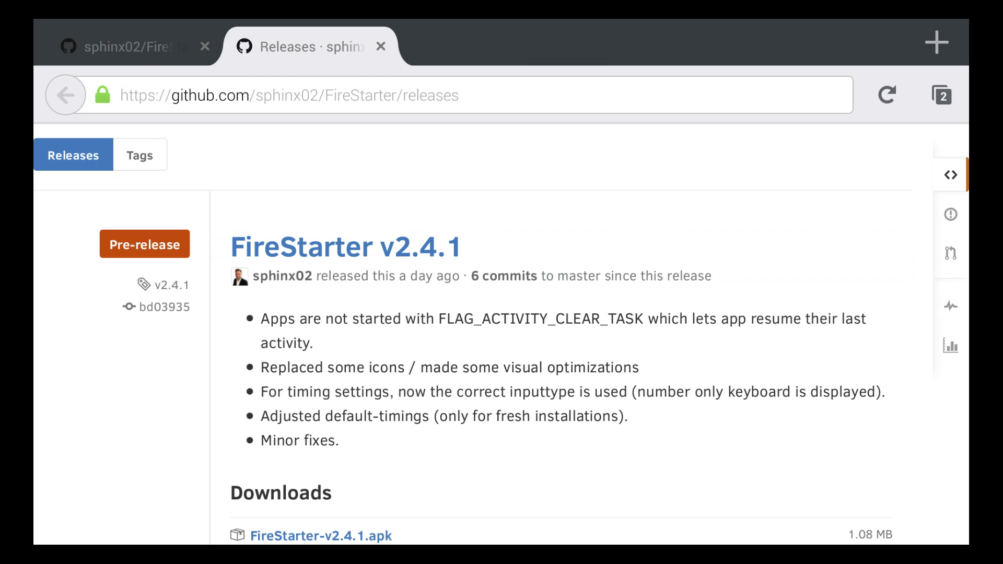
key(Tab)
key(shift+Tab)
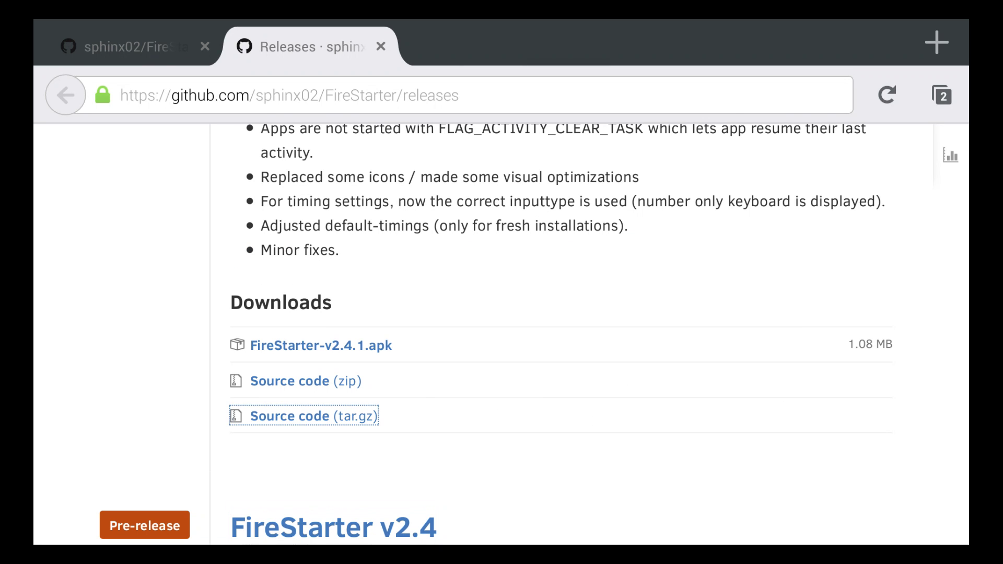
key(shift+Tab)
key(shift+Tab)
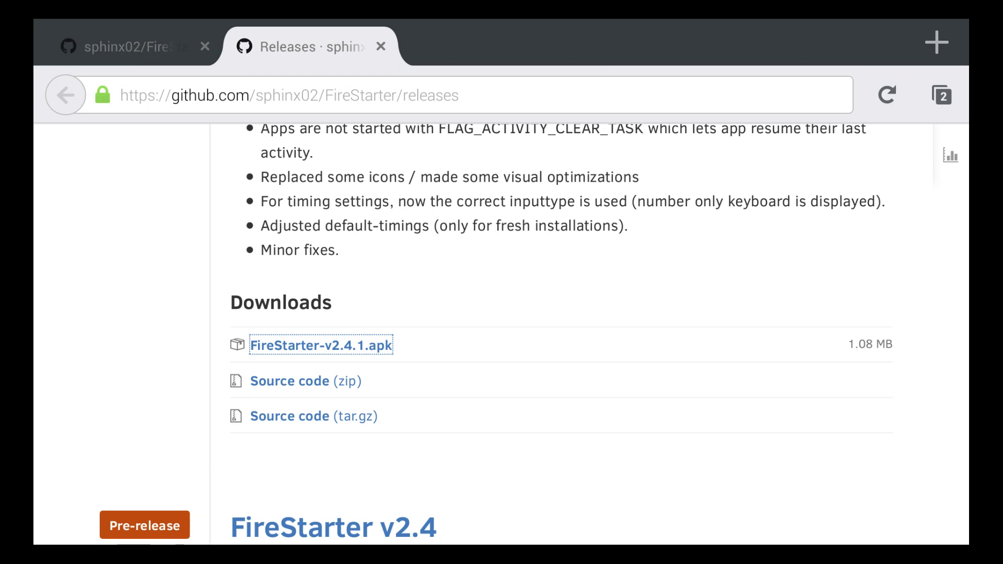
key(Return)
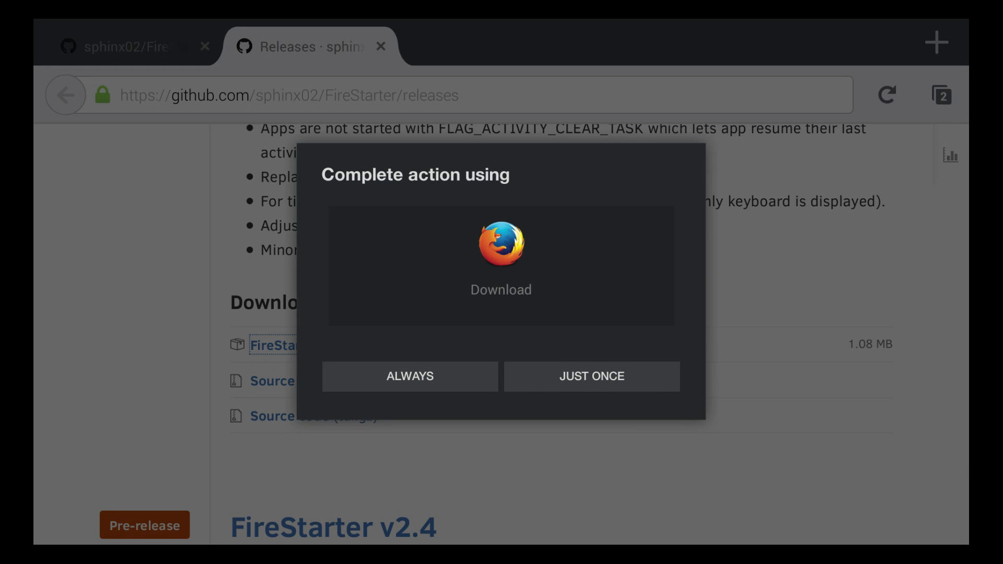
key(Down)
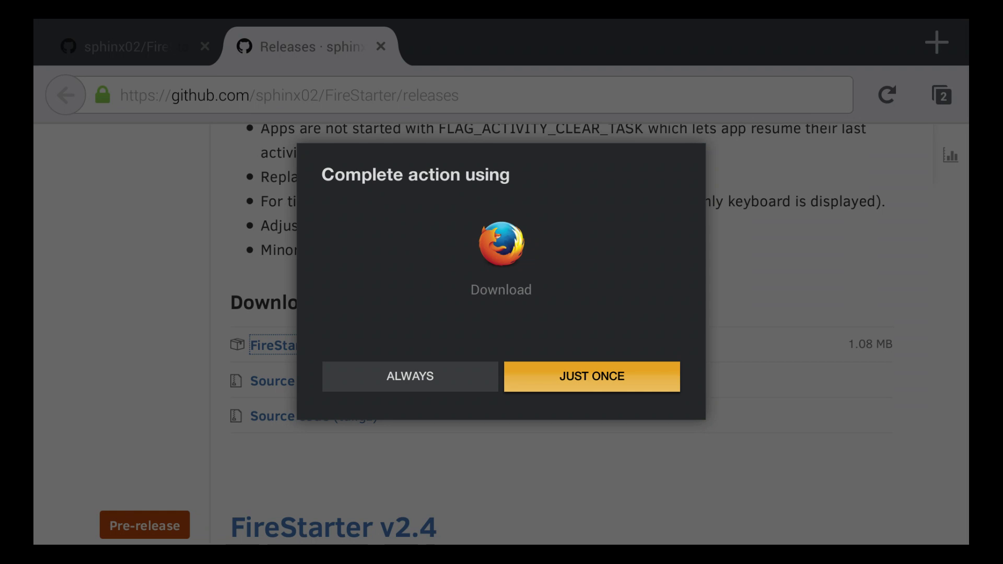
key(Return)
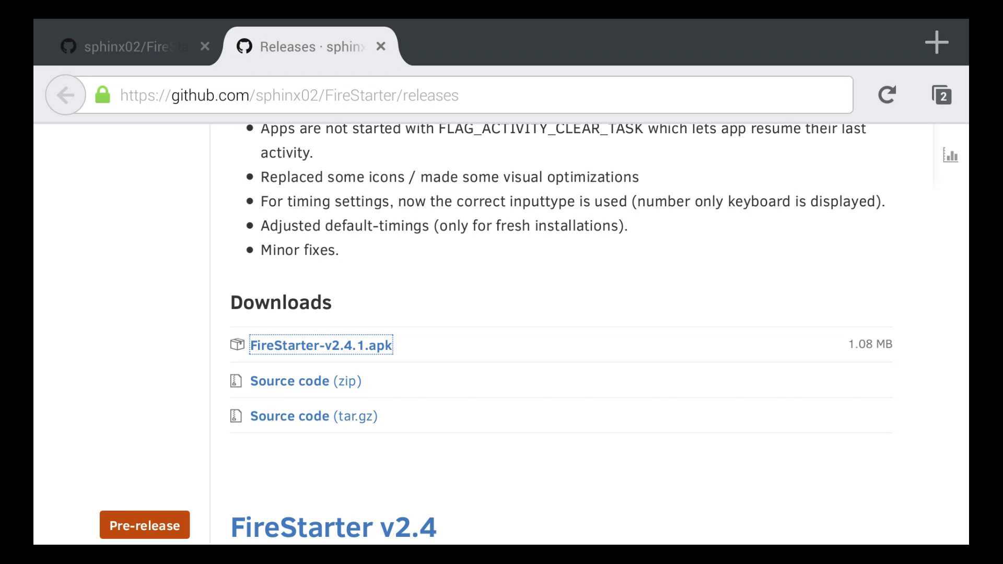
- Back out of the browser pages and leave Firefox, returning to the Fire TV's Manage Applications list
key(alt+Left)
key(alt+Left)
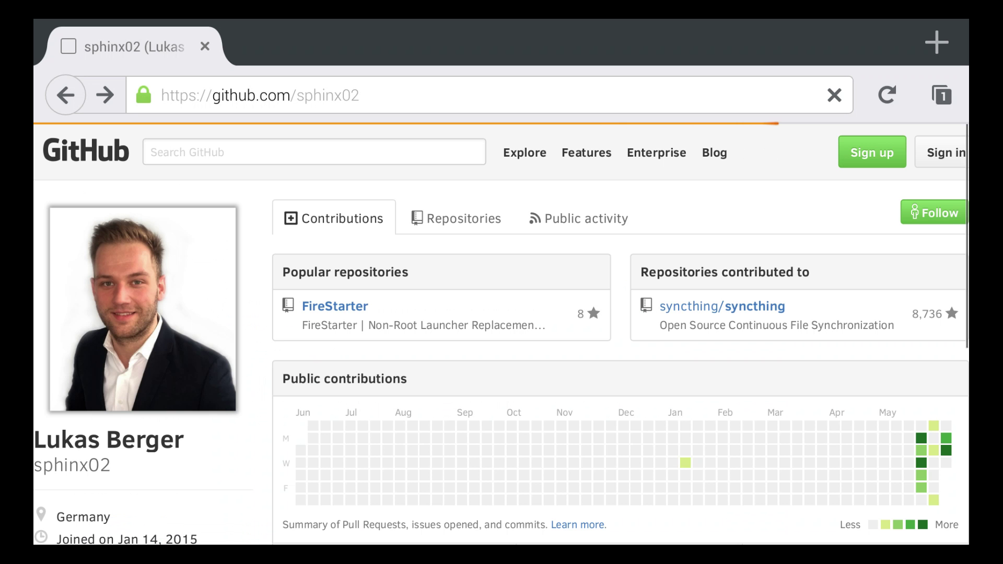
key(alt+Left)
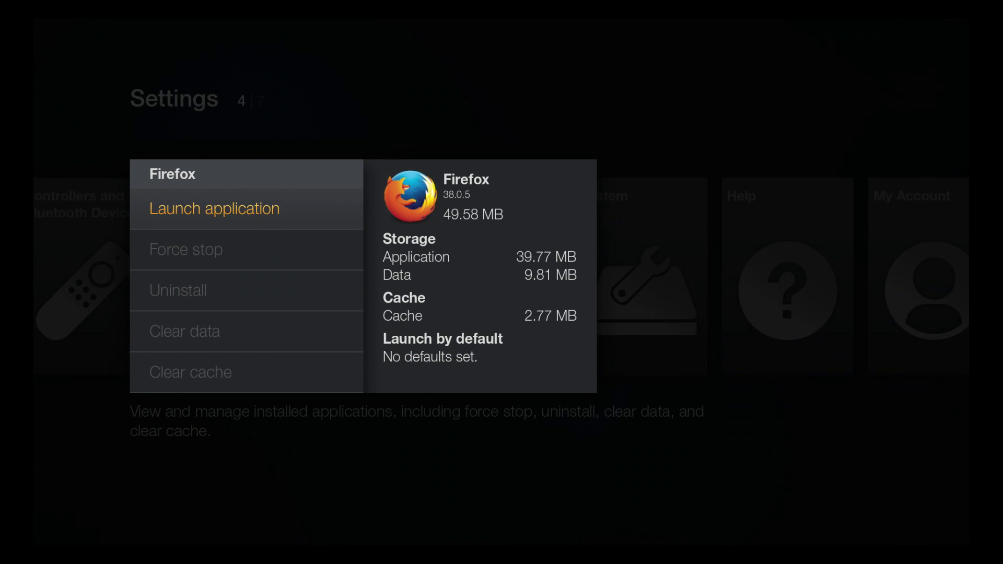
key(Escape)
- Find ES File Explorer among the installed applications and launch it
key(Up)
key(Up)
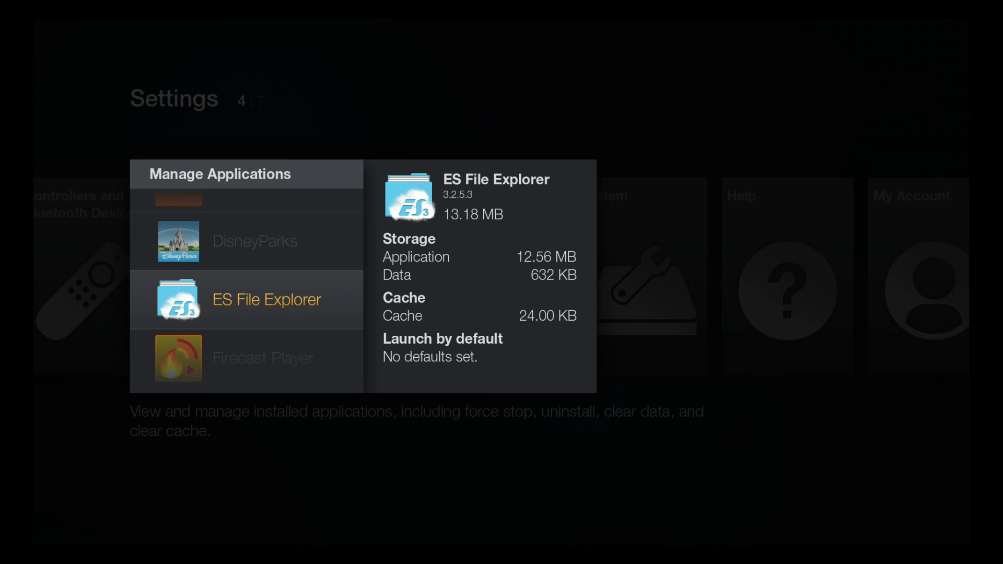
key(Up)
key(Up)
key(Up)
key(Up)
key(Up)
key(Up)
key(Up)
key(Down)
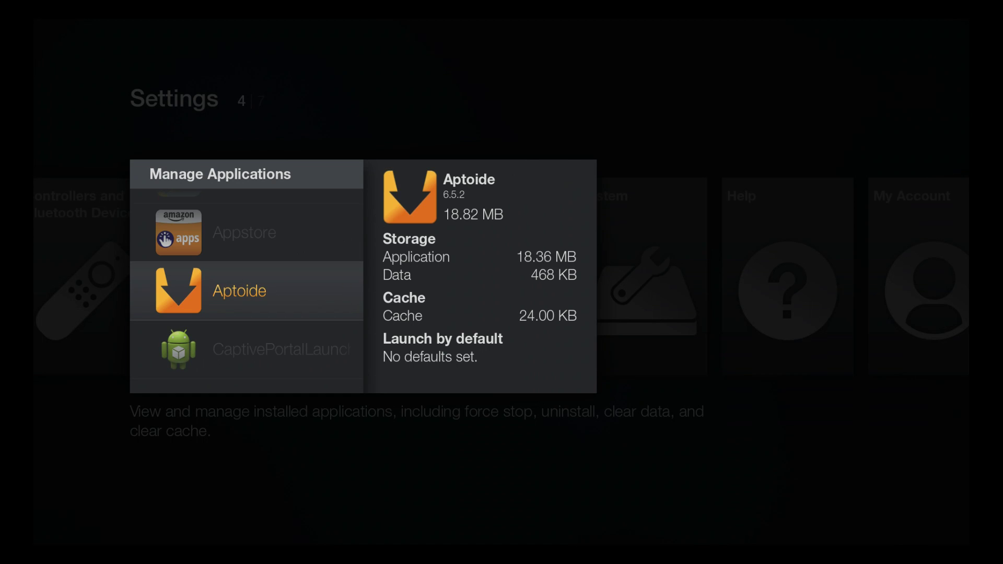
key(Down)
key(Down)
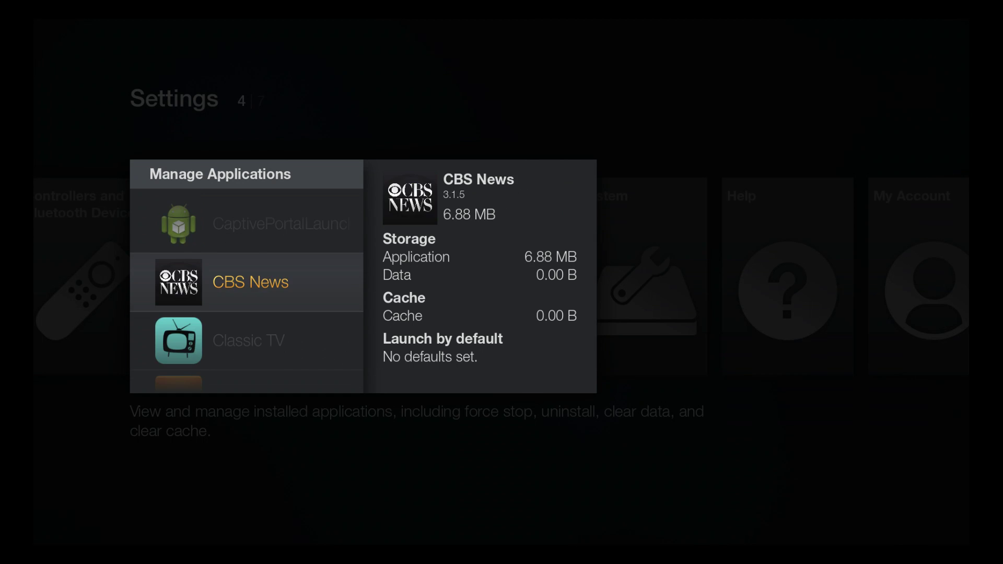
key(Down)
key(Down)
key(Down)
key(Down)
key(Down)
key(Up)
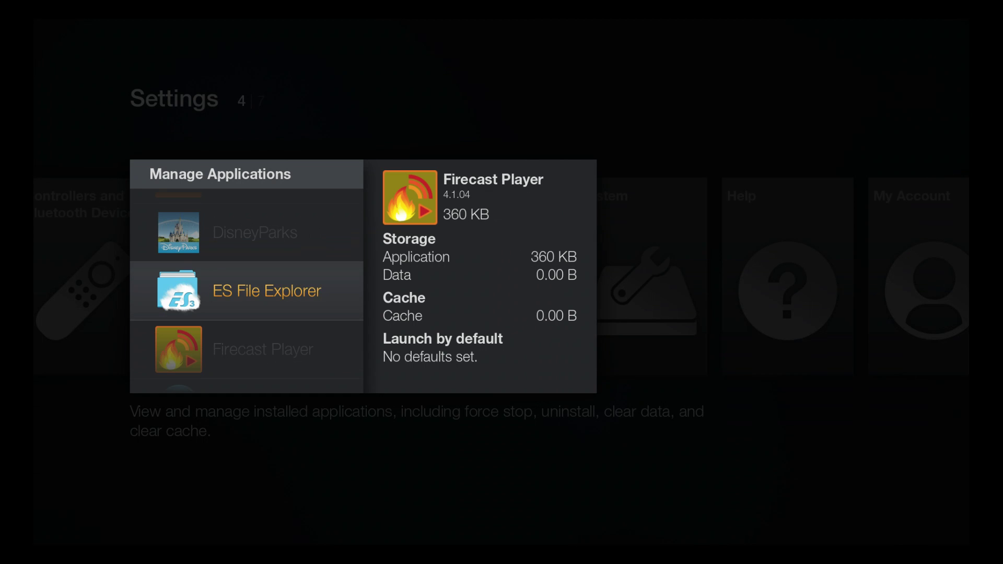
key(Return)
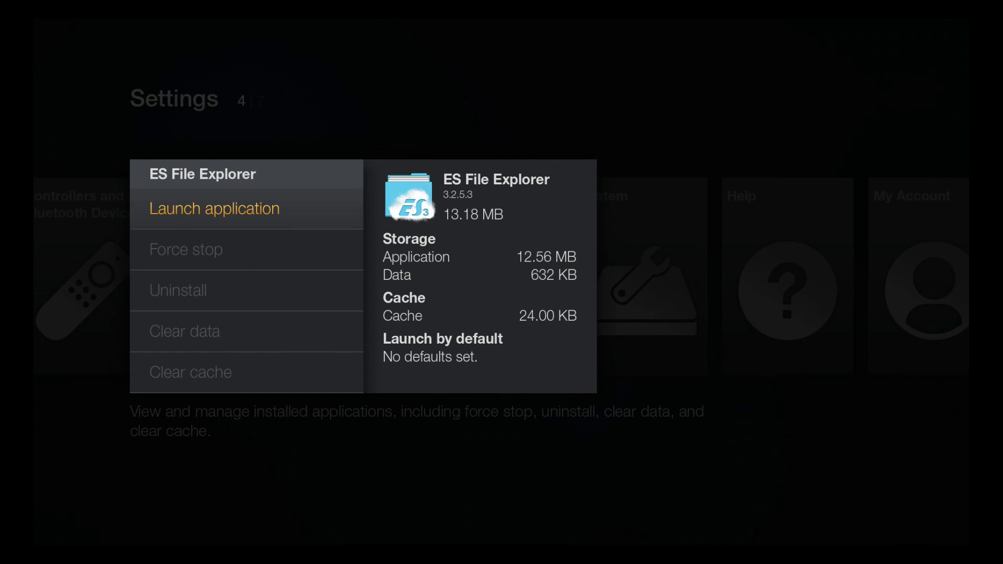
key(Return)
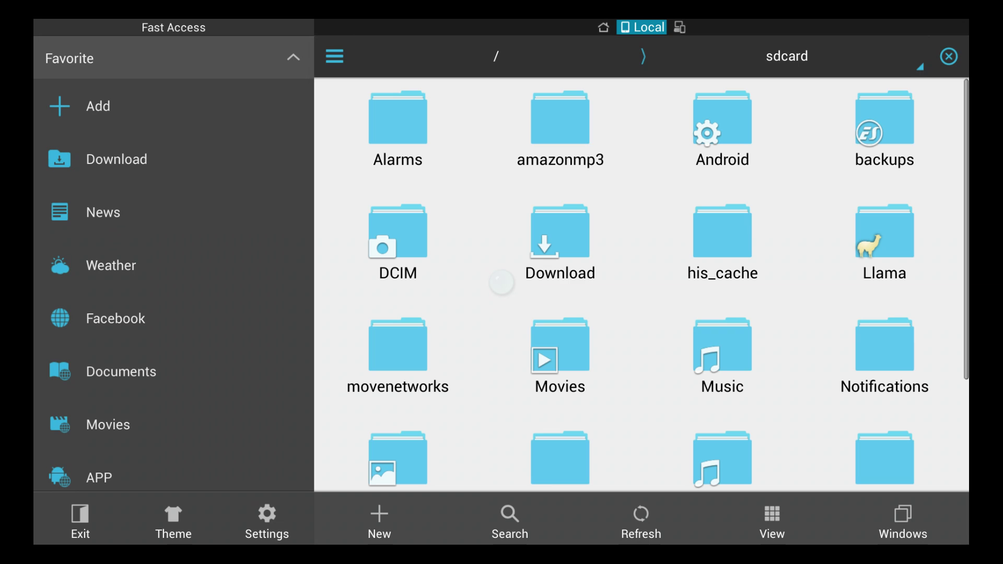
- Open the Download folder from the Favorite locations in ES File Explorer
key(Left)
key(Up)
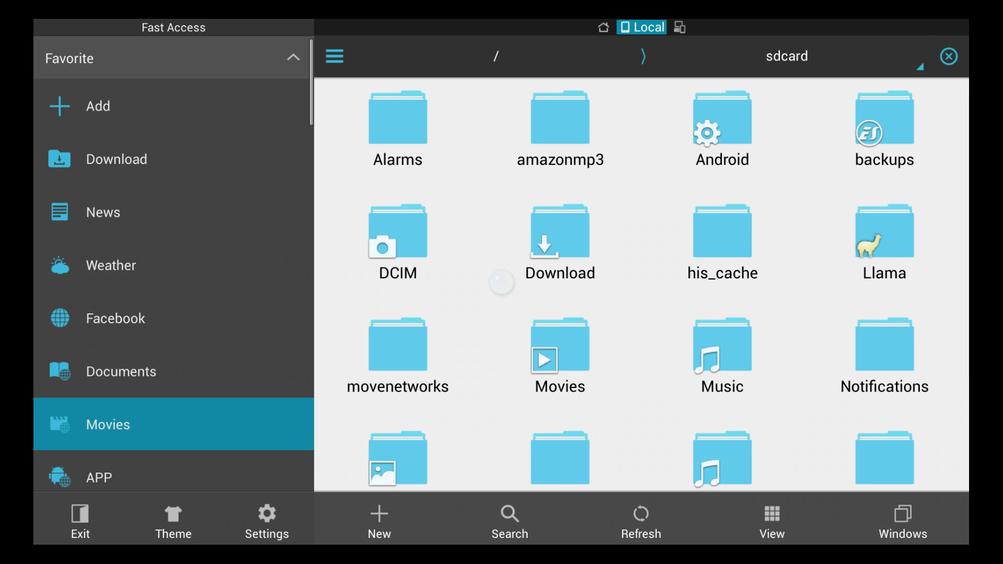
key(Up)
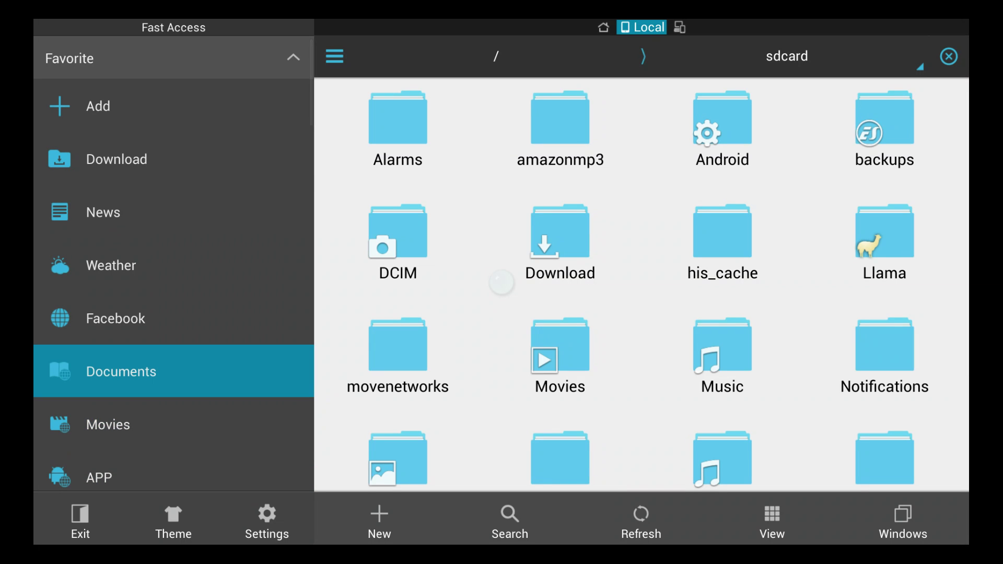
key(Up)
key(Up)
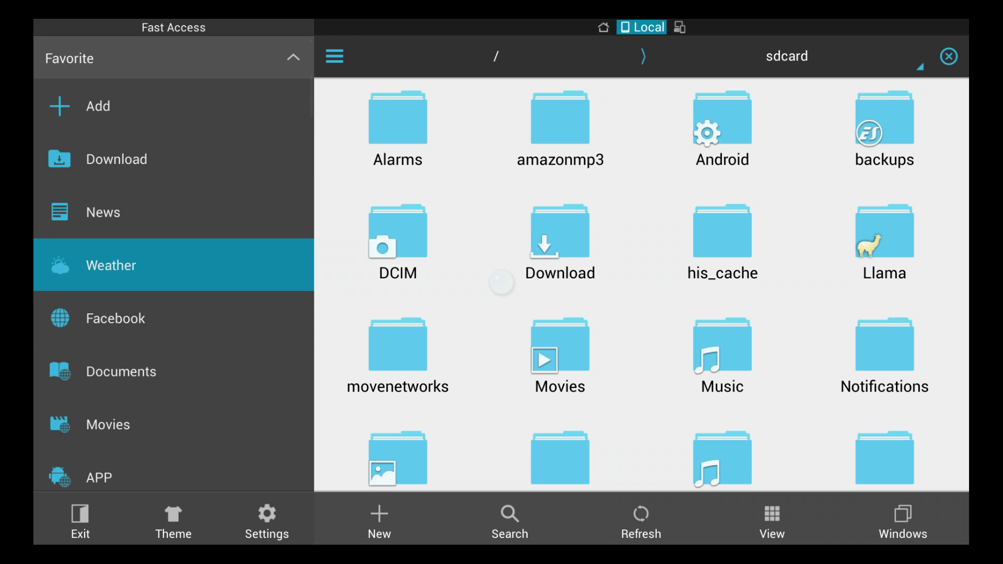
key(Up)
key(Up)
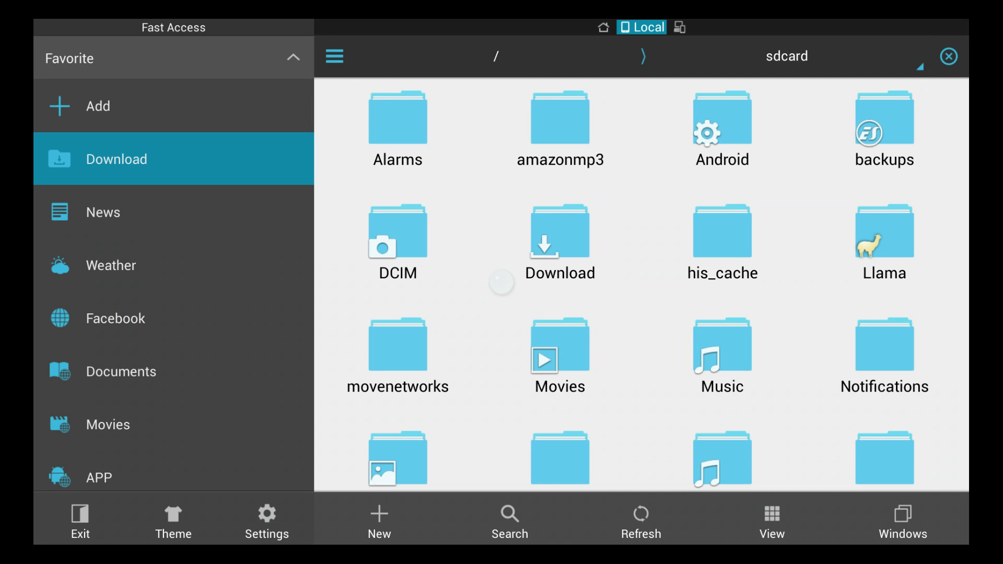
key(Return)
- Open FireStarter-v2.4.1.apk in the Download folder and choose to install it from its Properties dialog
key(Right)
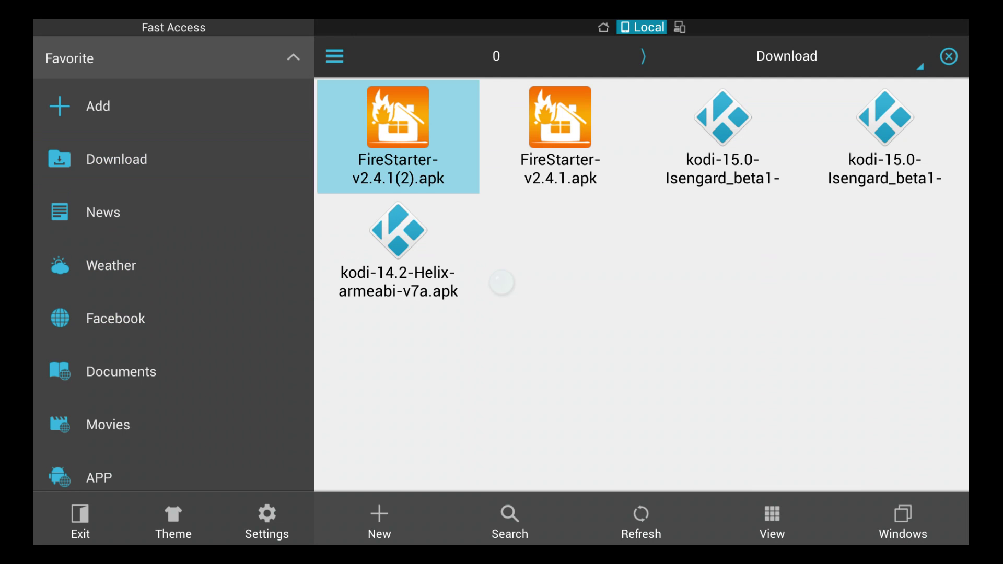
key(Right)
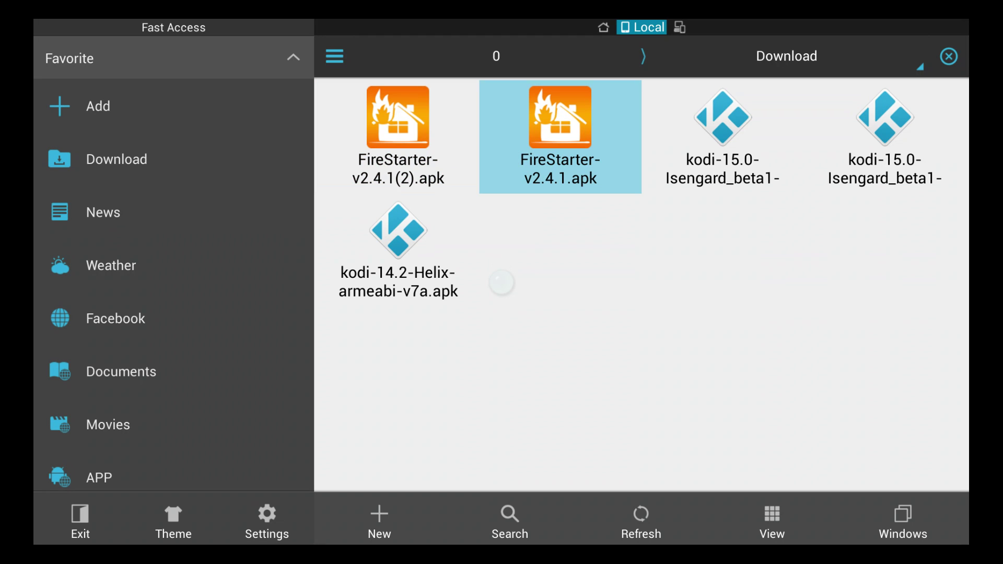
key(Left)
key(Right)
key(Return)
key(Right)
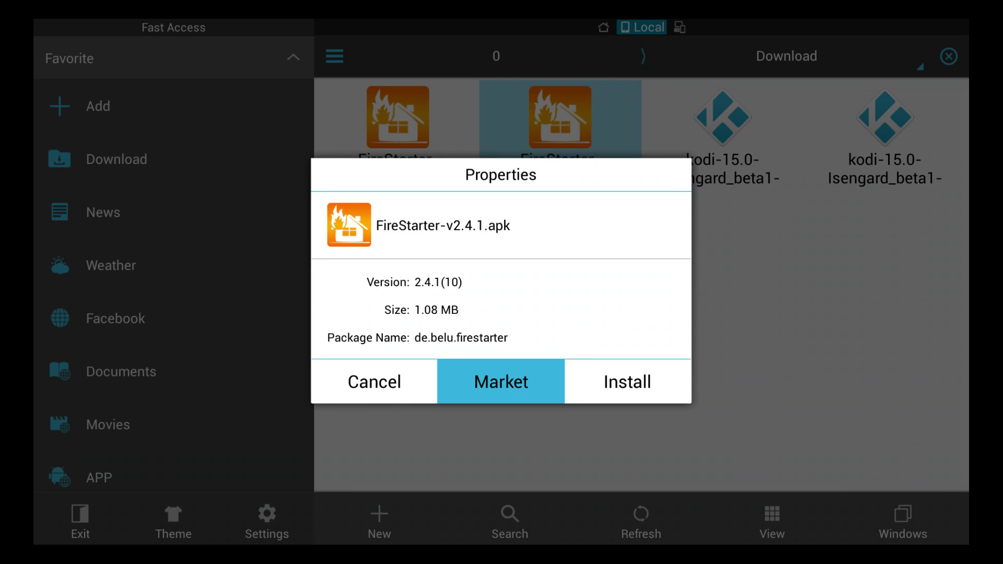
key(Left)
key(Right)
key(Right)
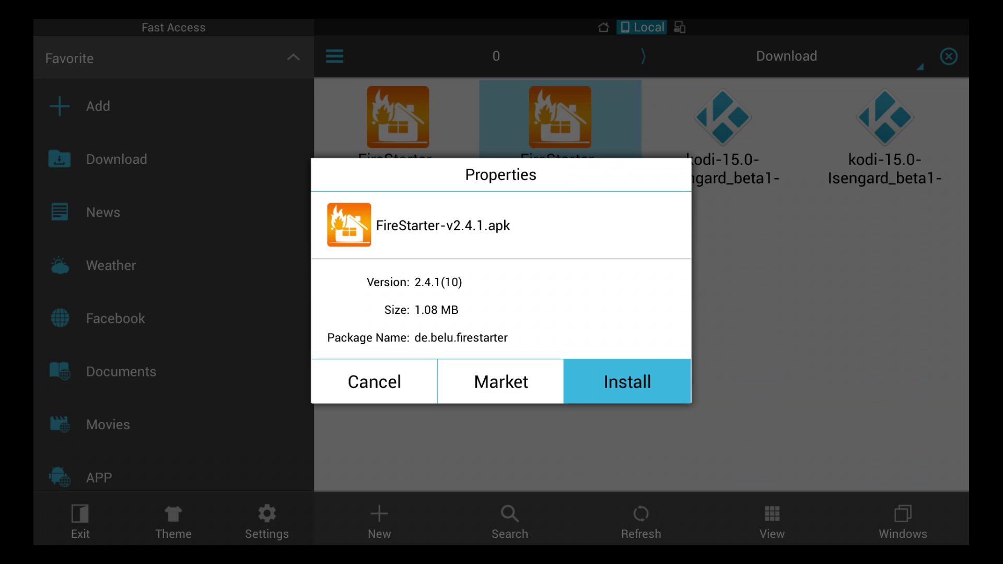
key(Return)
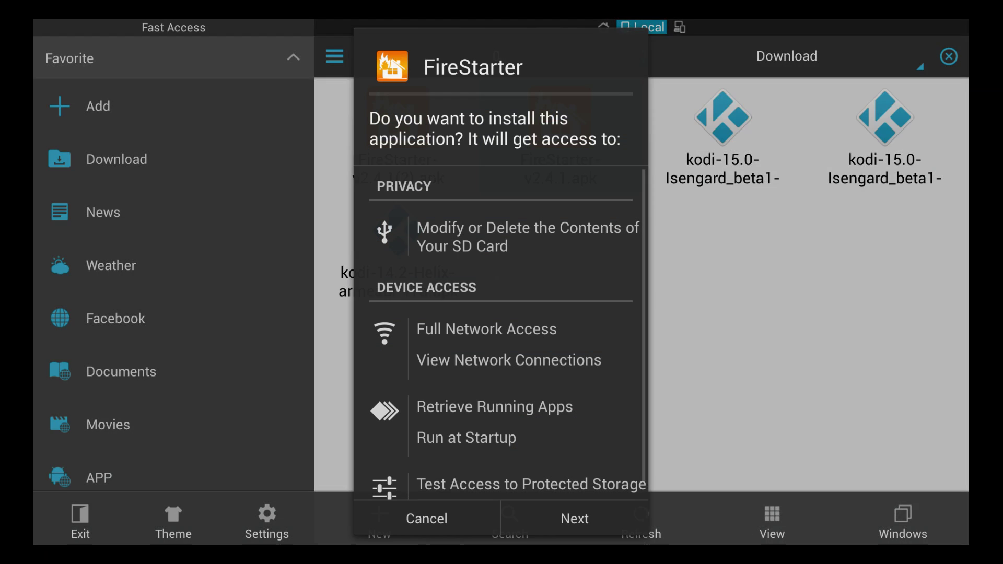
- Review the requested permissions, install FireStarter and launch it from the installer
key(Down)
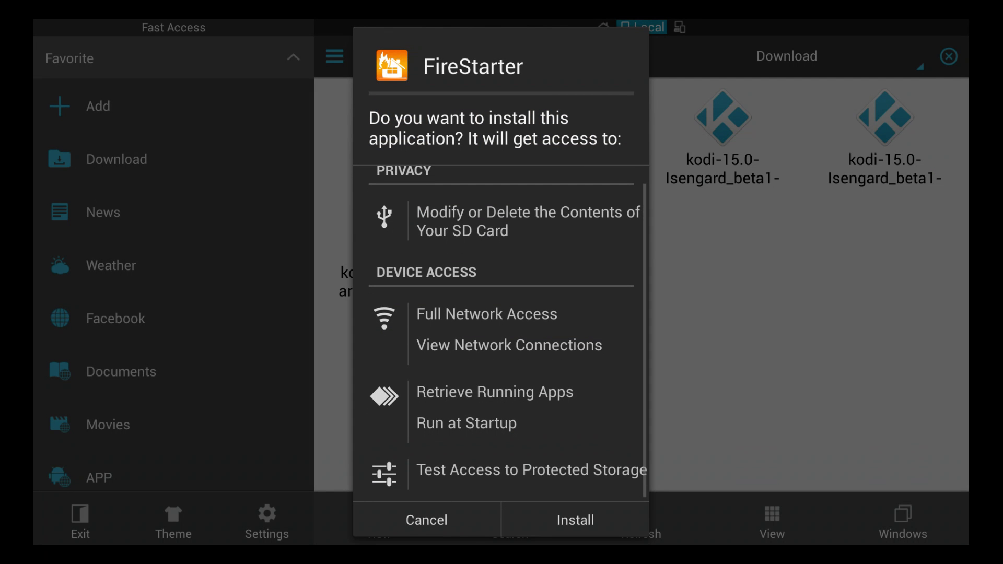
key(Down)
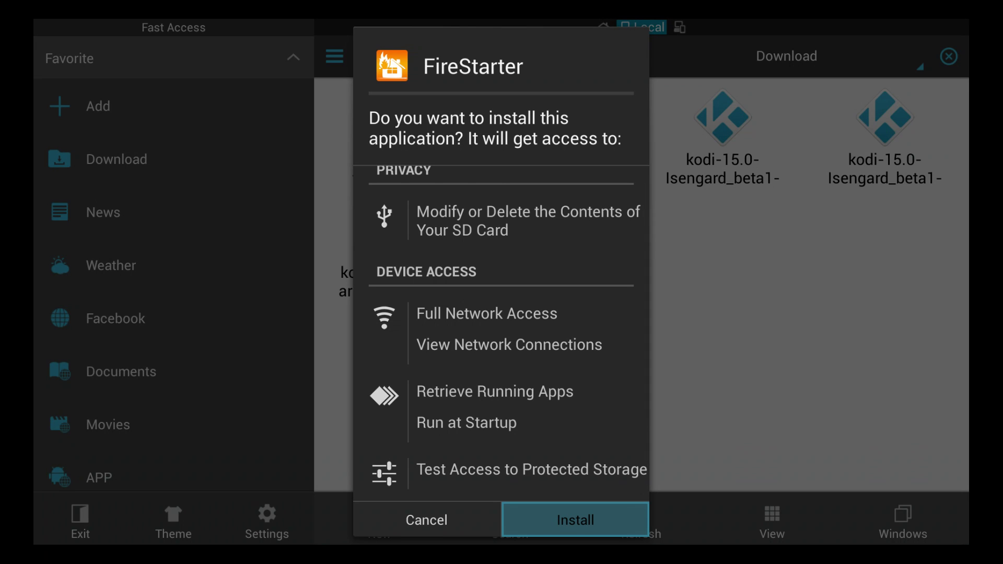
key(Return)
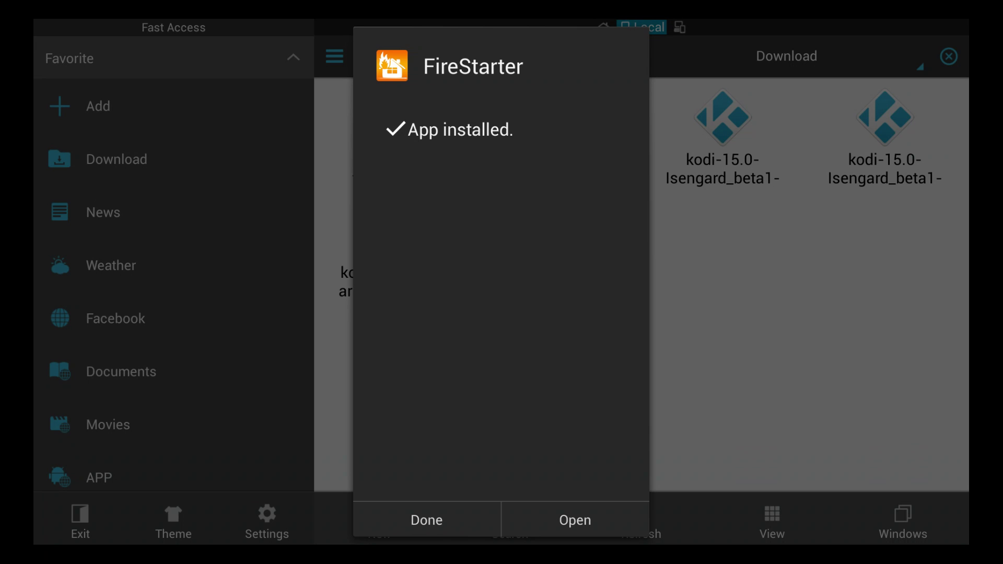
key(Right)
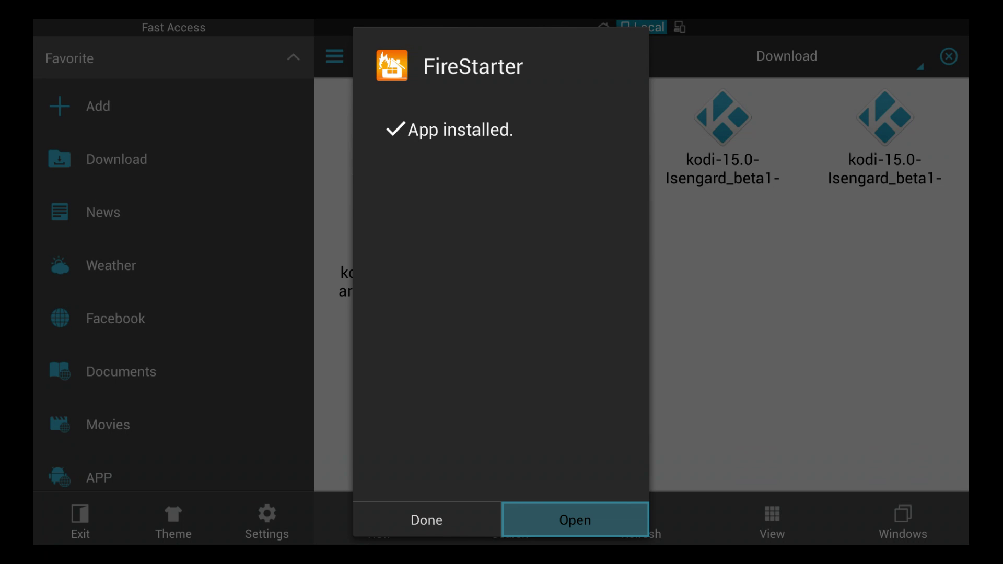
key(Return)
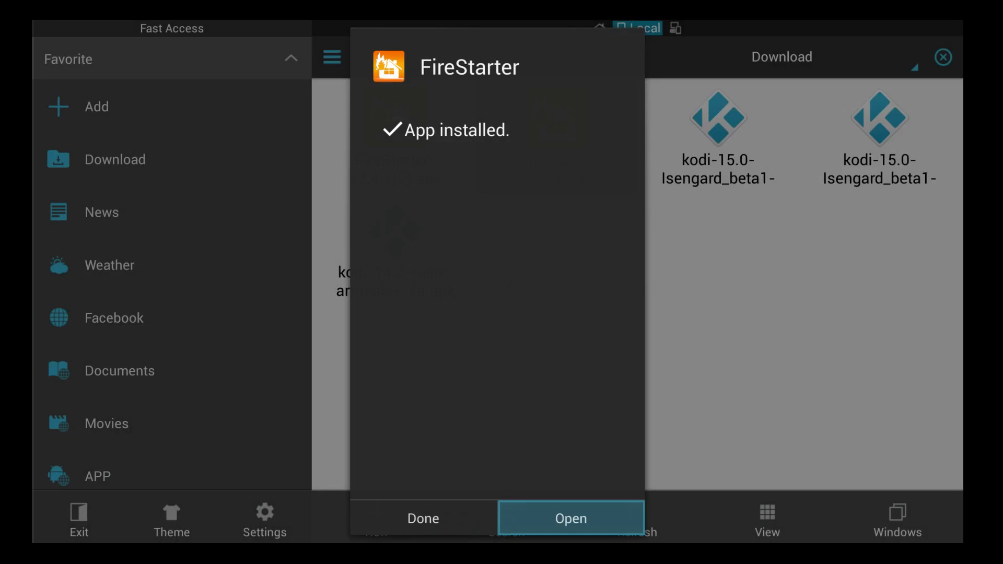
- Look through all installed apps in FireStarter's All Apps grid down to the last row and return to FireTV Home
key(Right)
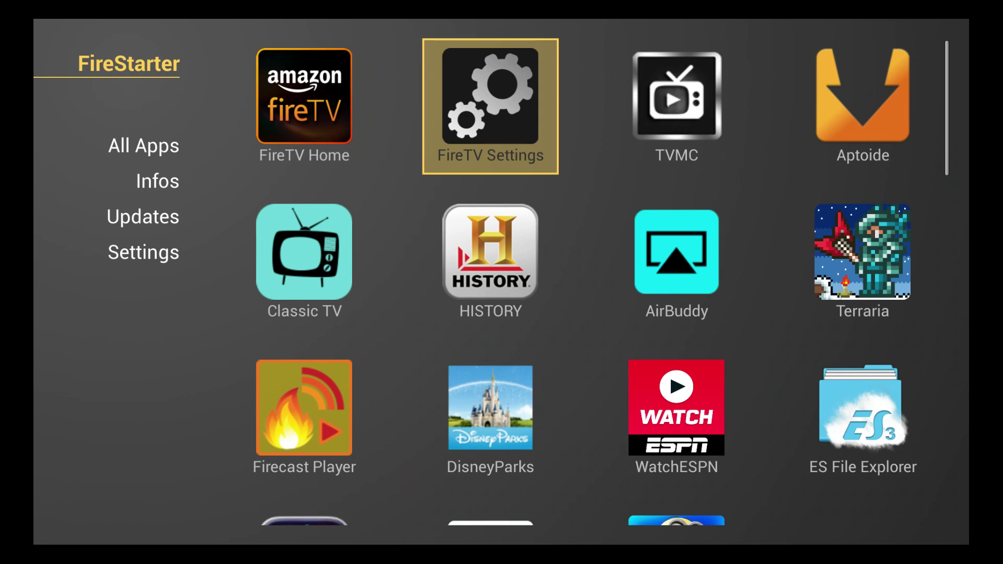
key(Right)
key(Right)
key(Down)
key(Down)
key(Down)
key(Down)
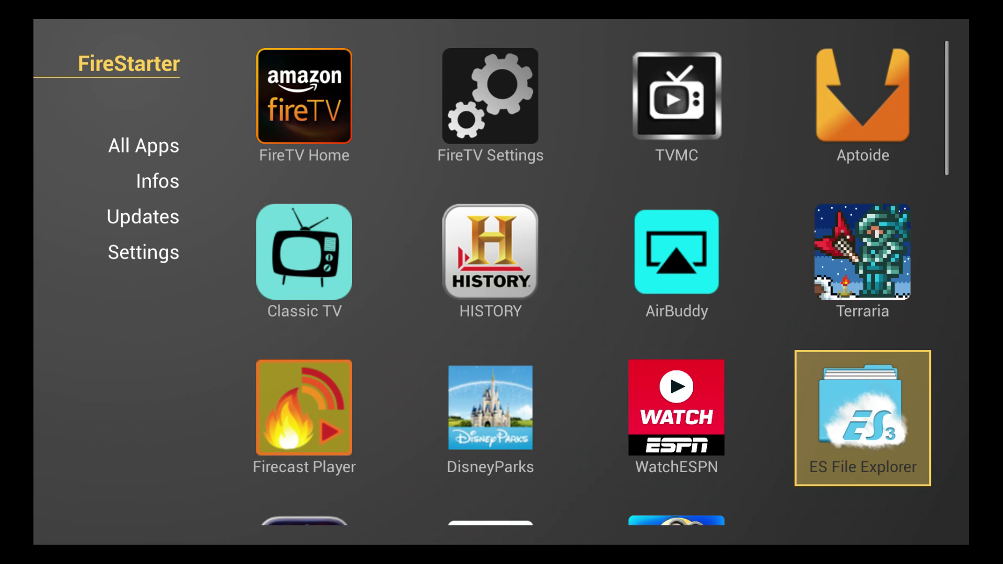
key(Down)
key(Down)
key(Down)
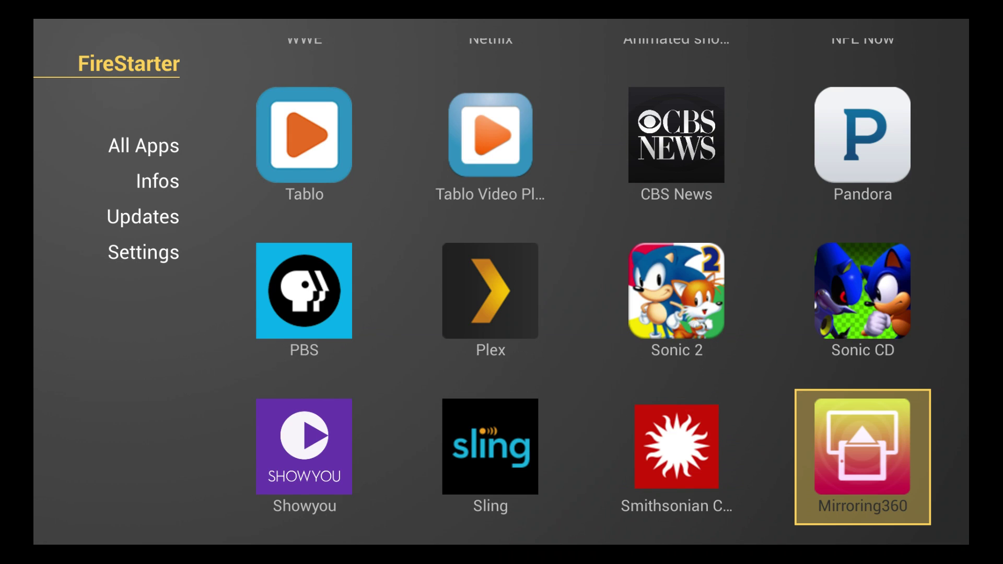
key(Down)
key(Down)
key(Left)
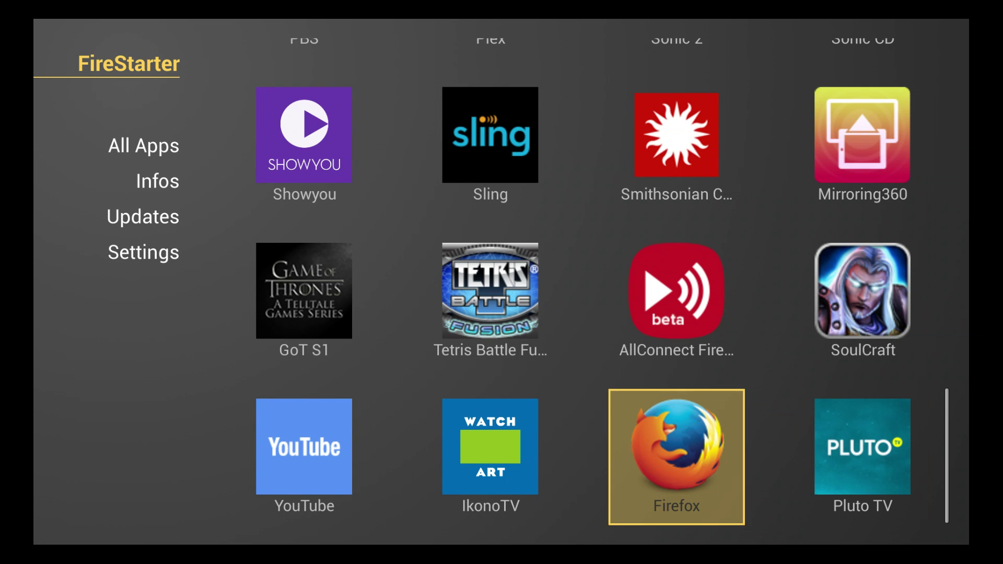
key(Left)
key(Left)
key(Up)
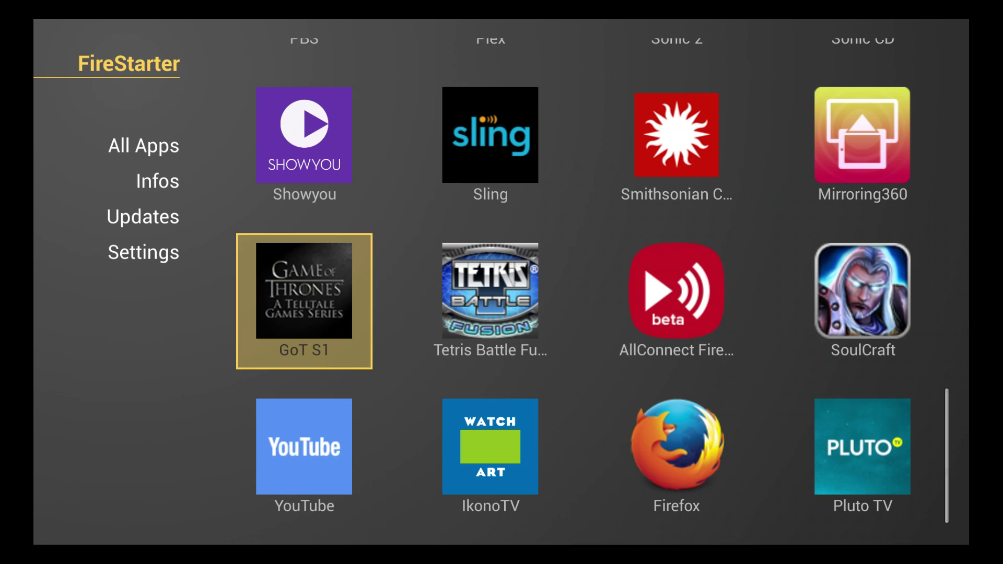
key(Up)
key(Up)
key(Up)
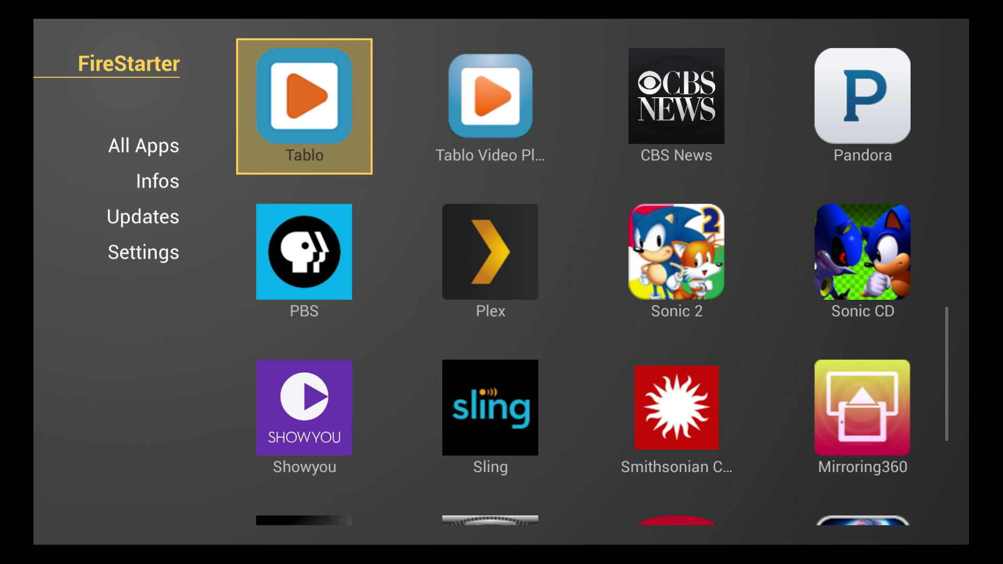
key(Left)
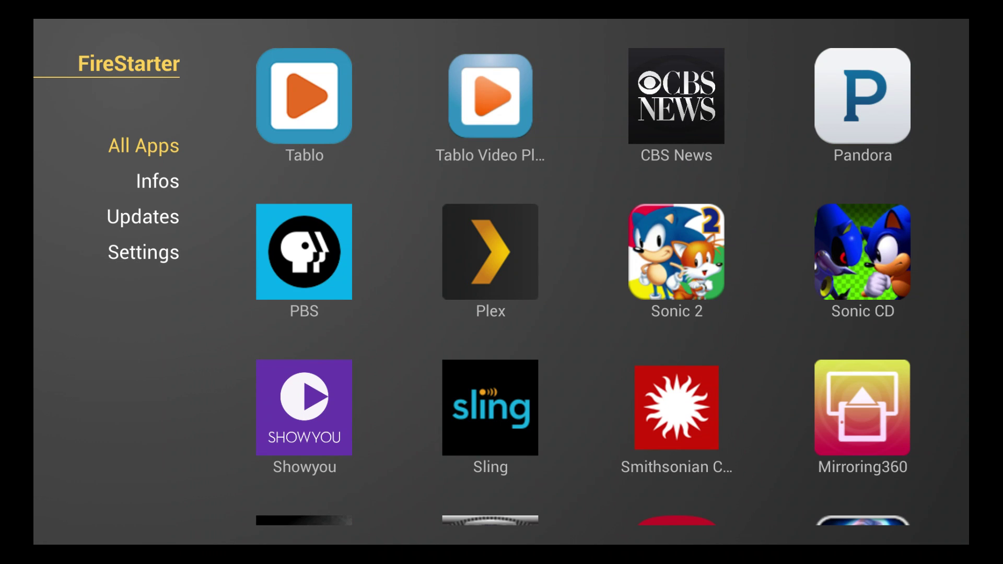
key(Right)
key(Right)
key(Right)
key(Right)
key(Down)
key(Down)
key(Down)
key(Down)
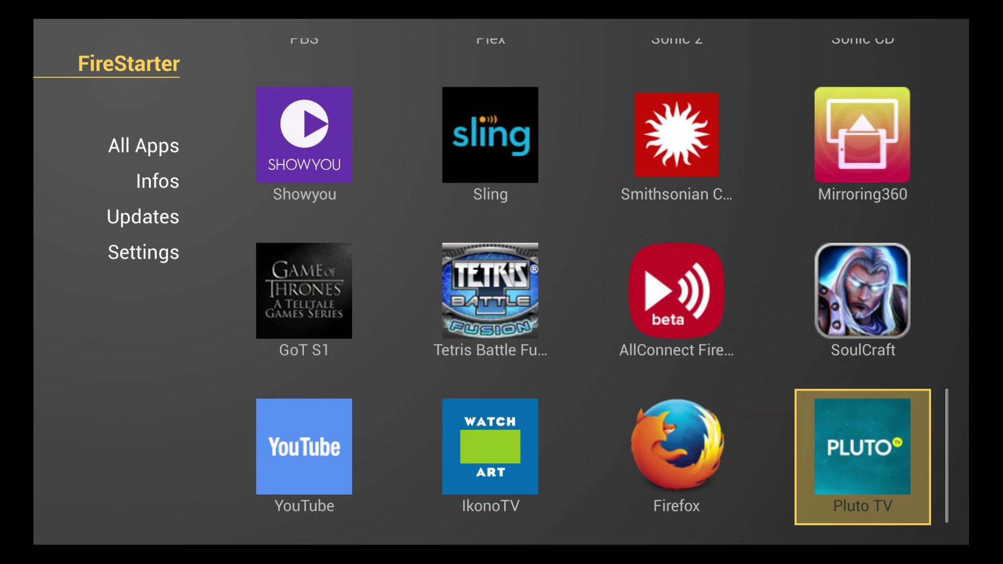
key(Up)
key(Up)
key(Up)
key(Up)
key(Up)
key(Up)
key(Up)
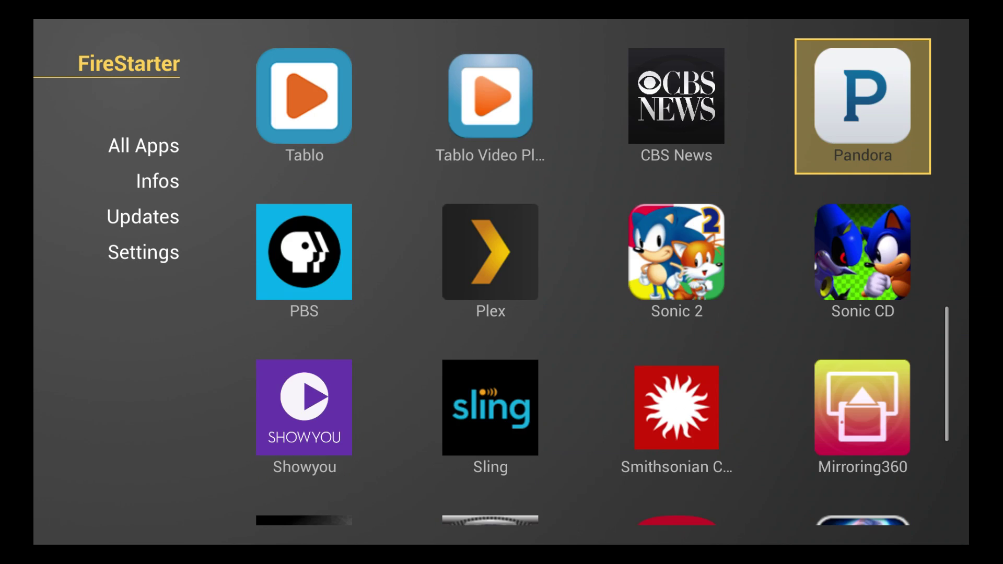
key(Up)
key(Up)
key(Up)
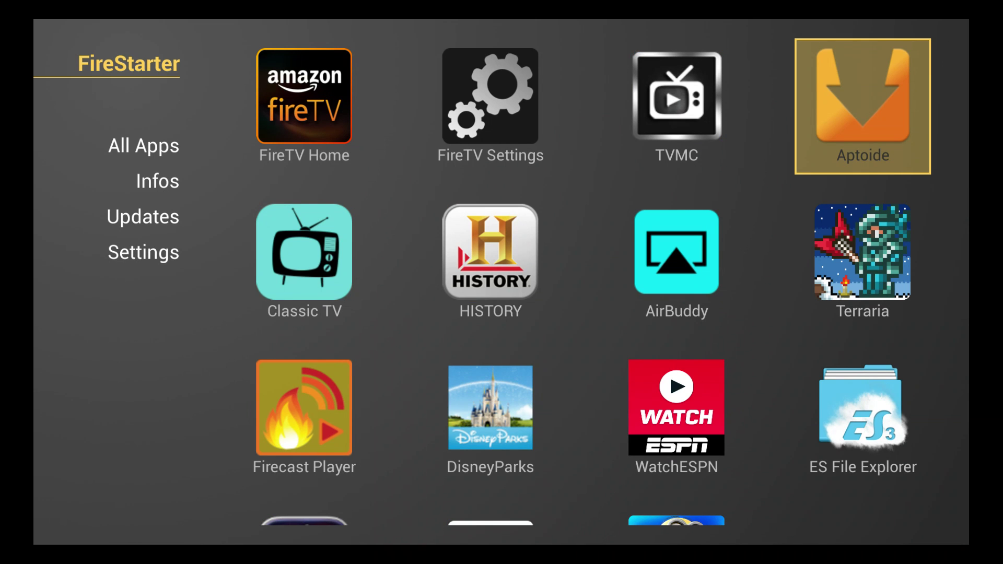
key(Left)
key(Left)
key(Left)
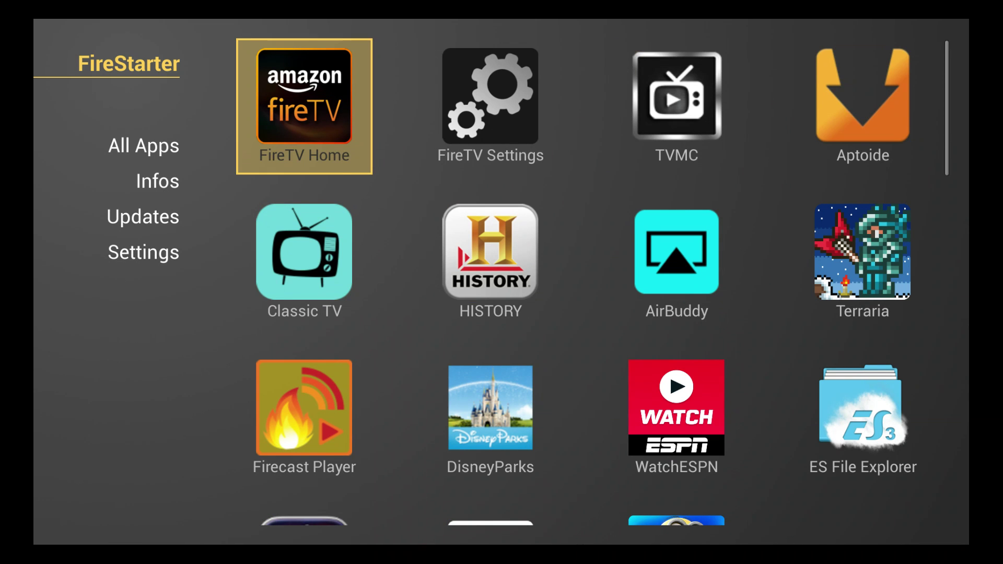
- View FireStarter's Infos page with the network details, followed by its Updates page
key(Left)
key(Down)
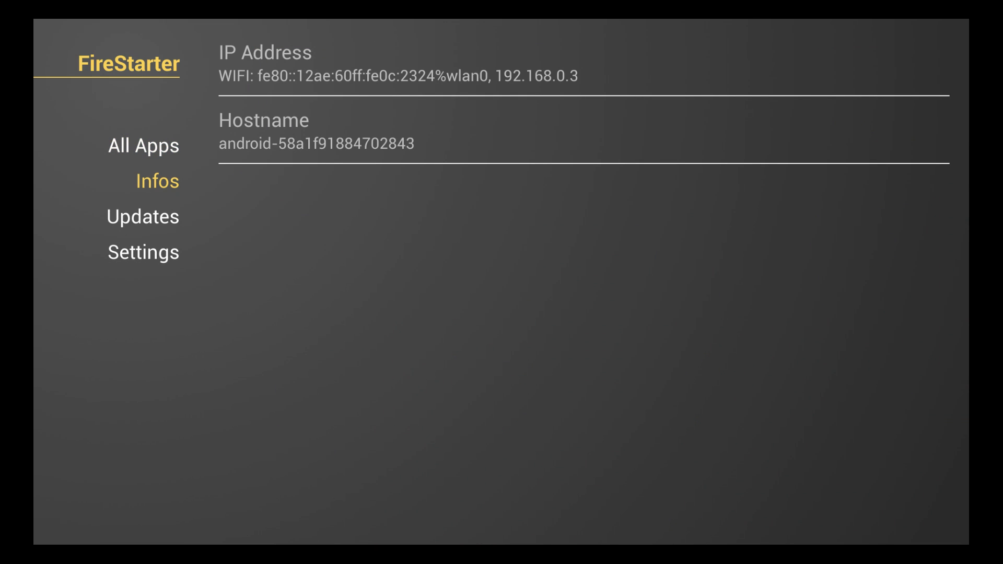
key(Down)
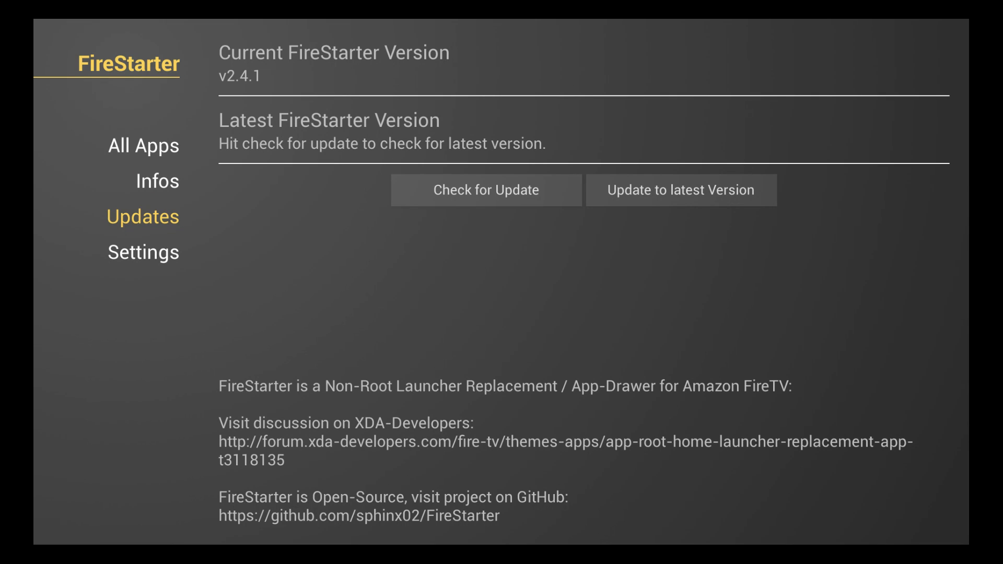
- Open FireStarter's Settings and examine the options from App Listing Settings down to Jumpback Watchdog Time
key(Down)
key(Right)
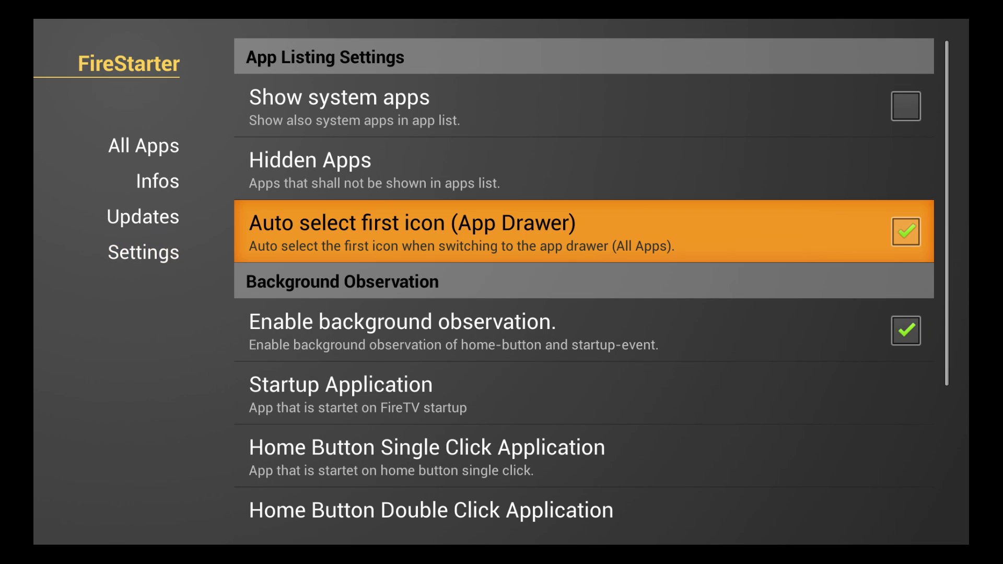
key(Down)
key(Down)
key(Down)
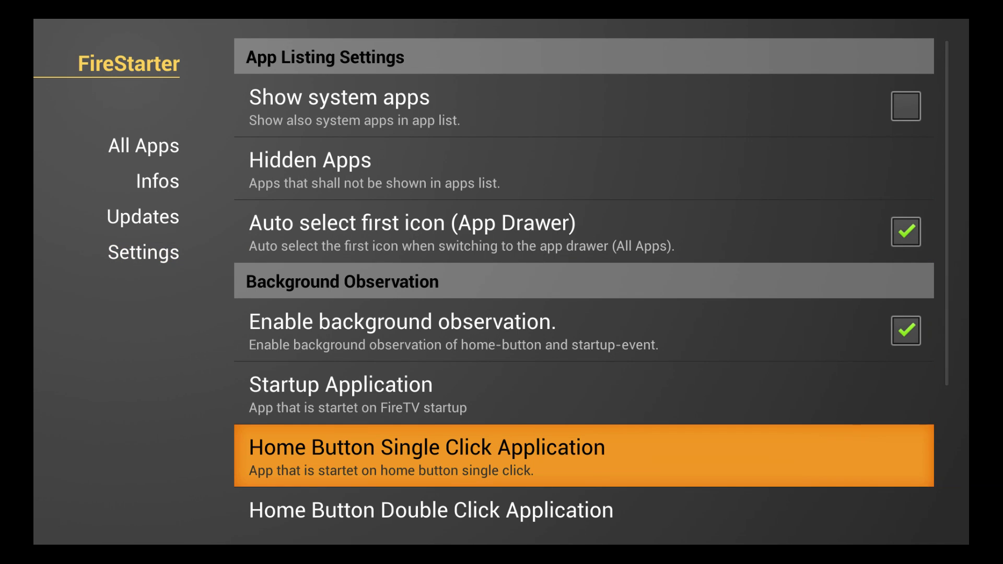
key(Down)
key(Down)
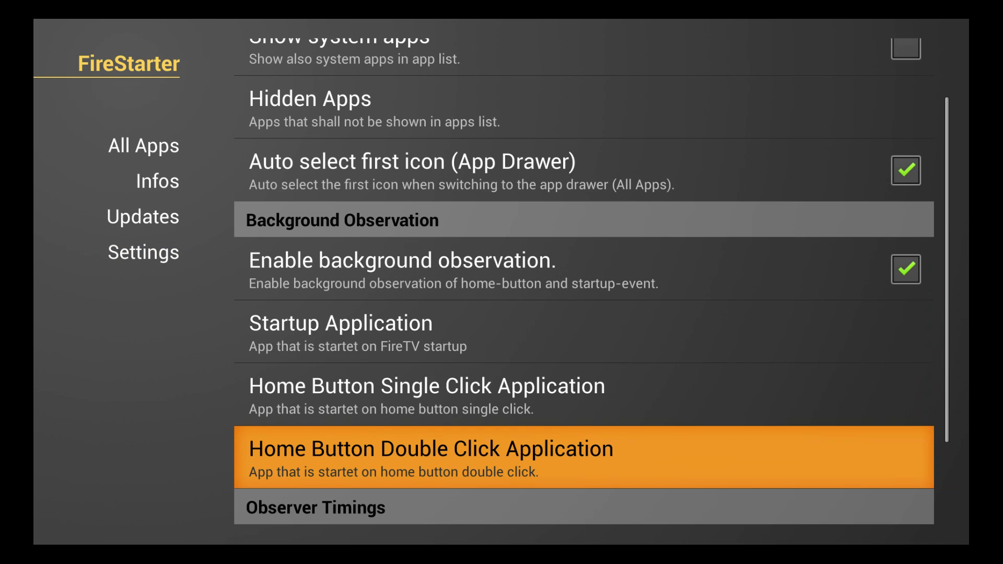
key(Down)
key(Down)
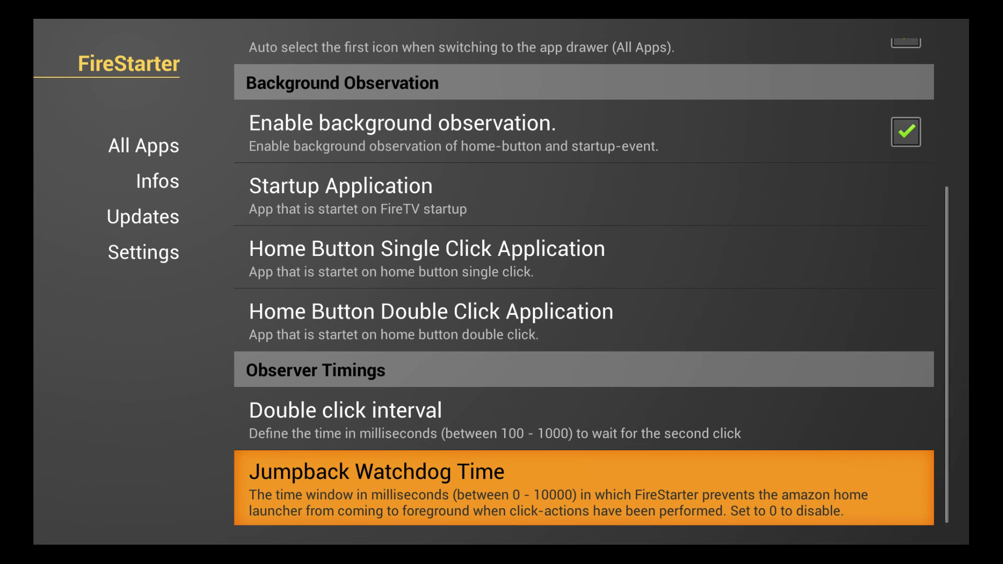
- Review the Background Observation options, including Startup Application, and go back up to Show system apps
key(Up)
key(Up)
key(Up)
key(Up)
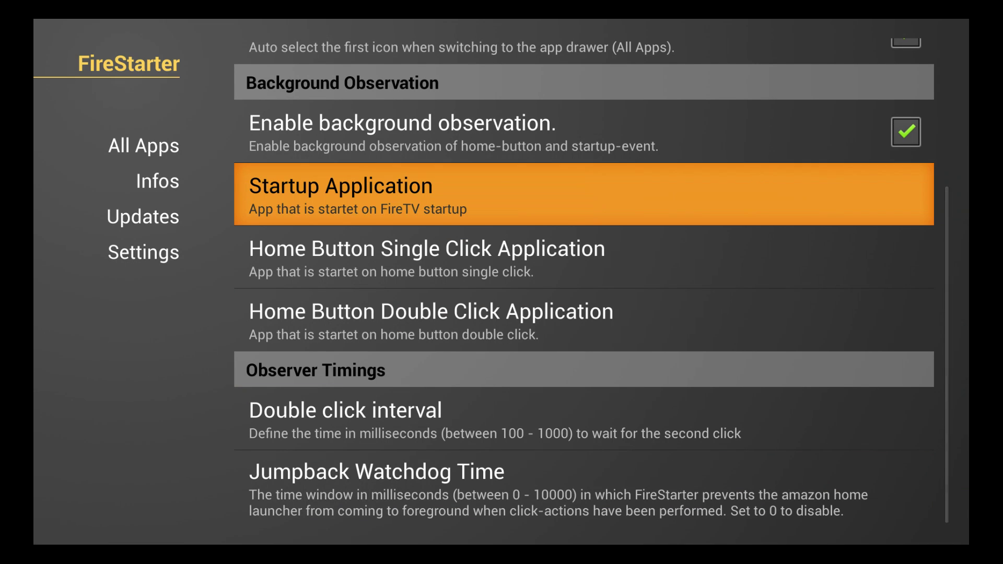
key(Up)
key(Down)
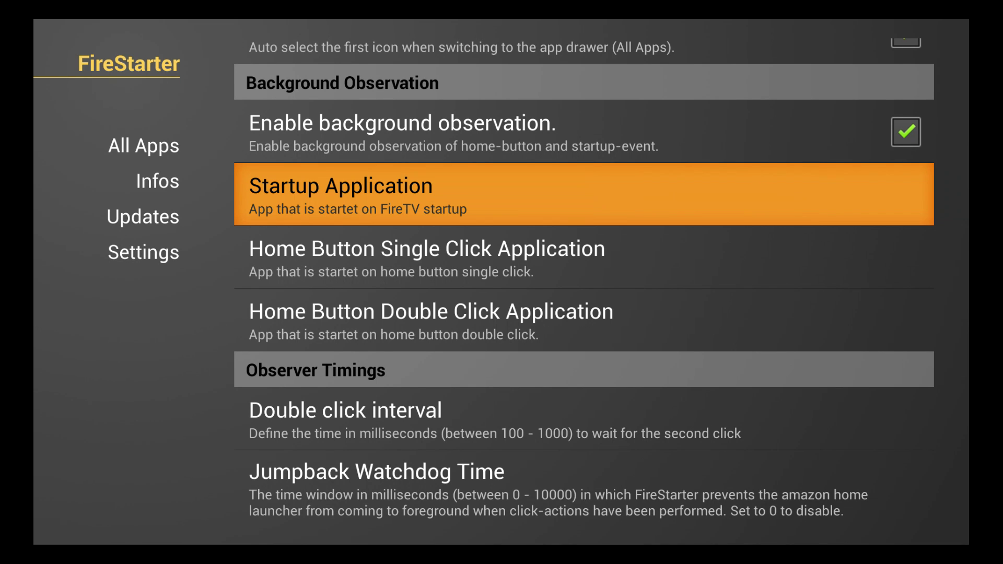
key(Up)
key(Up)
key(Up)
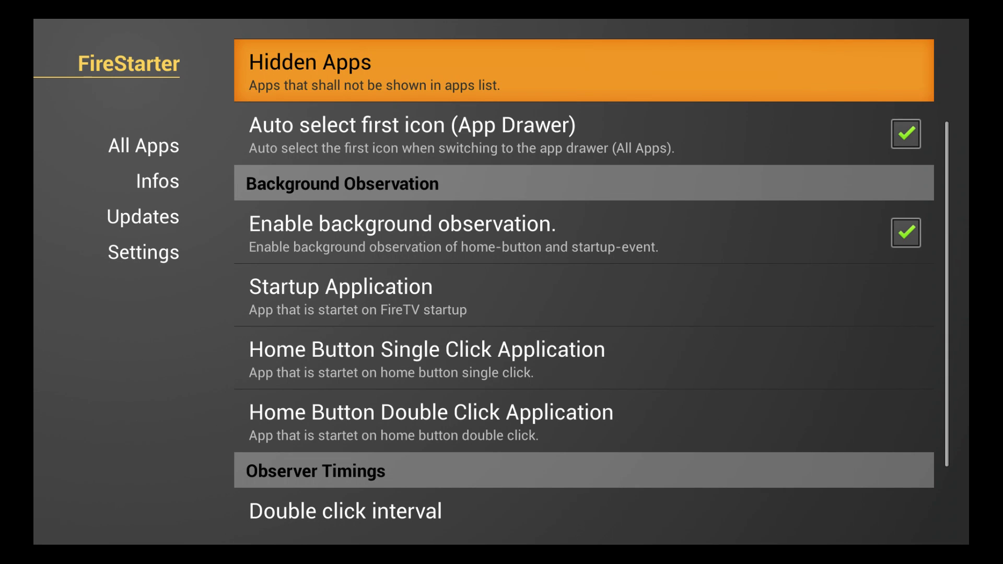
key(Up)
key(Up)
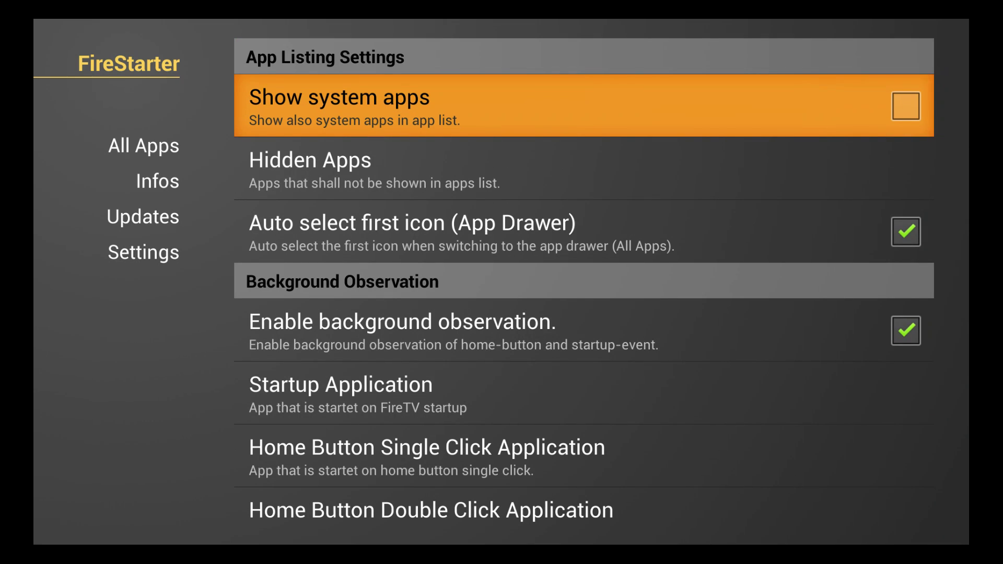
- Return from Settings to FireStarter's app grid, look over the upper rows of apps, and select FireTV Home
key(Home)
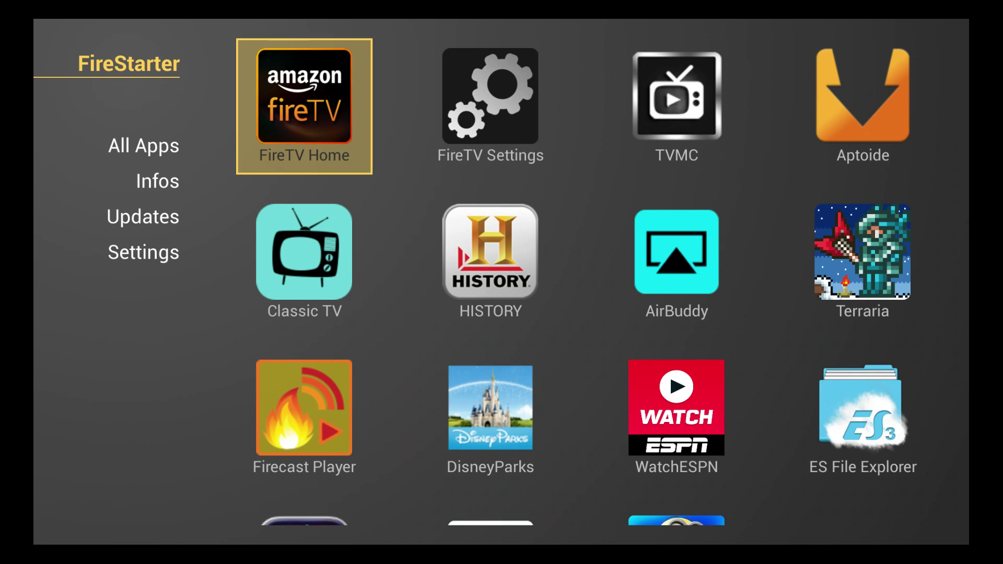
key(Right)
key(Down)
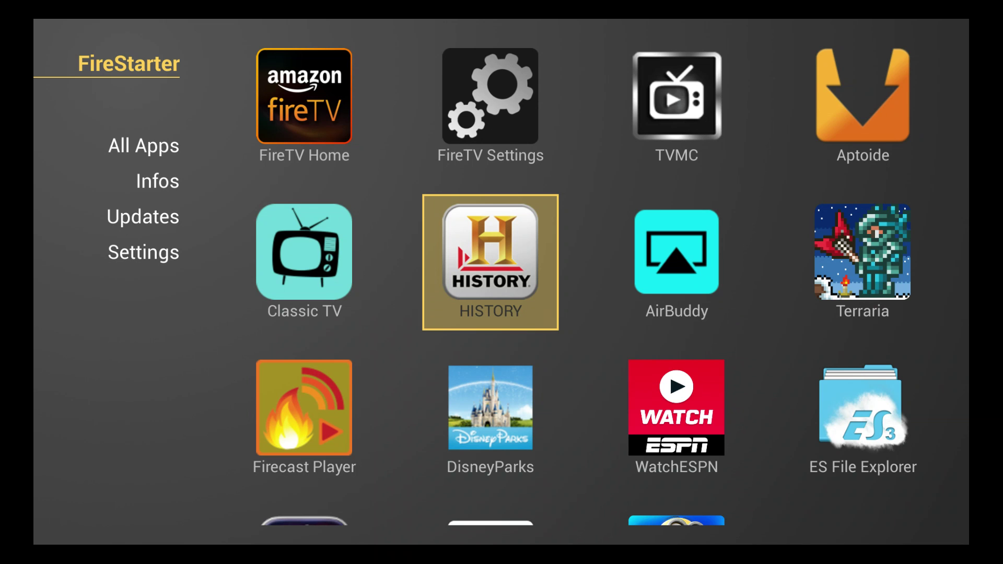
key(Right)
key(Down)
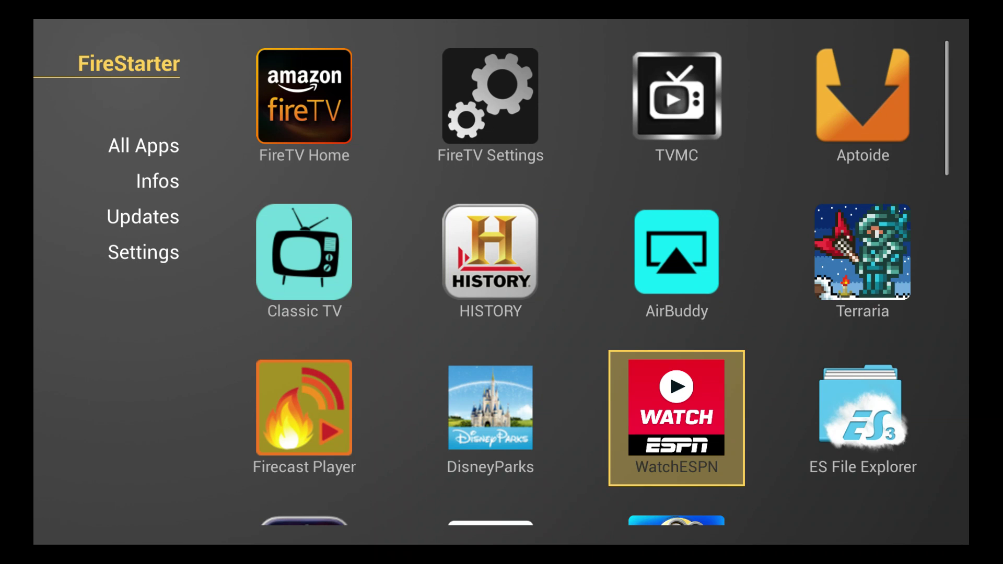
key(Down)
key(Up)
key(Up)
key(Up)
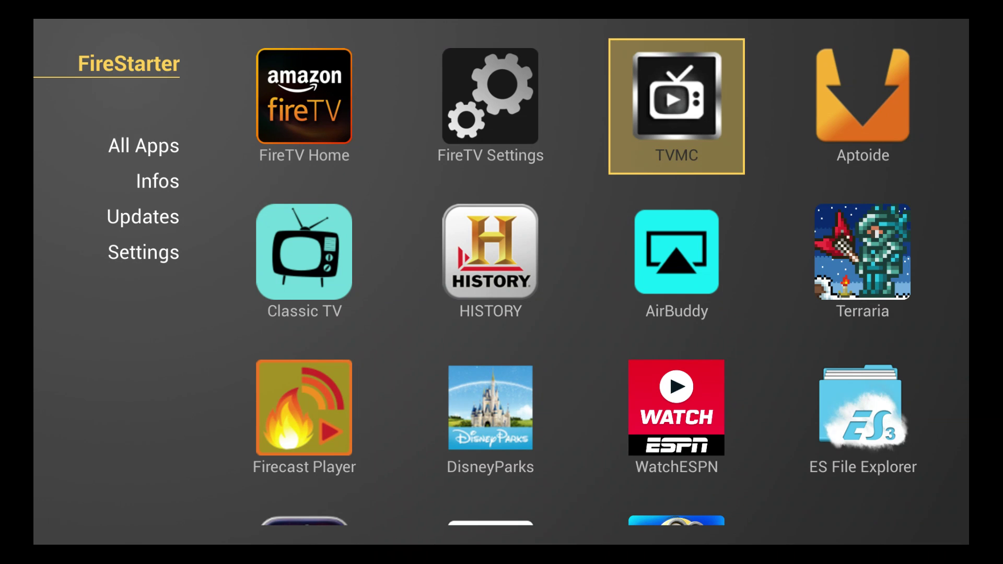
key(Left)
key(Left)
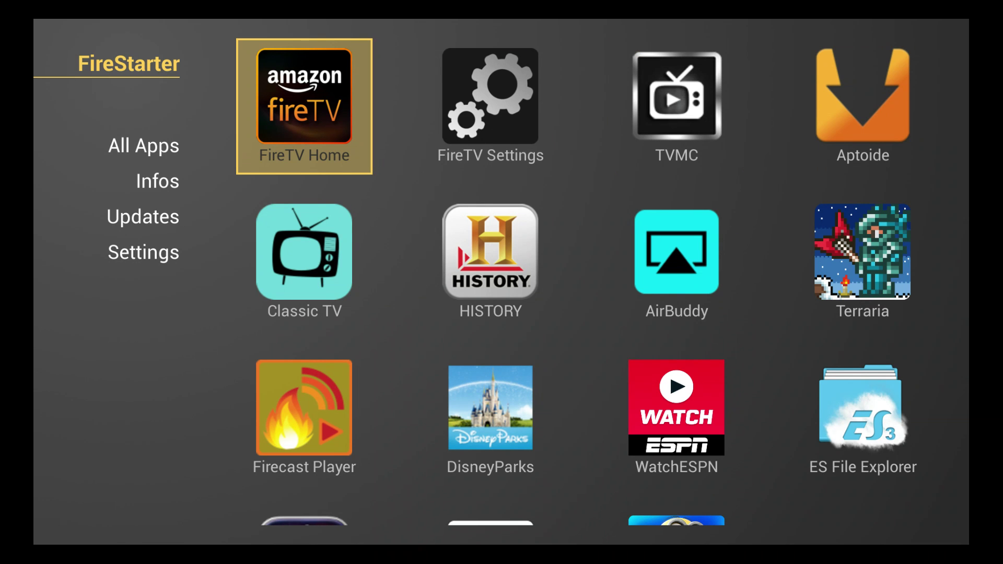
- Launch FireTV Home from FireStarter, look through the first Watchlist titles, and return to the Fire TV main menu
key(Return)
key(Down)
key(Down)
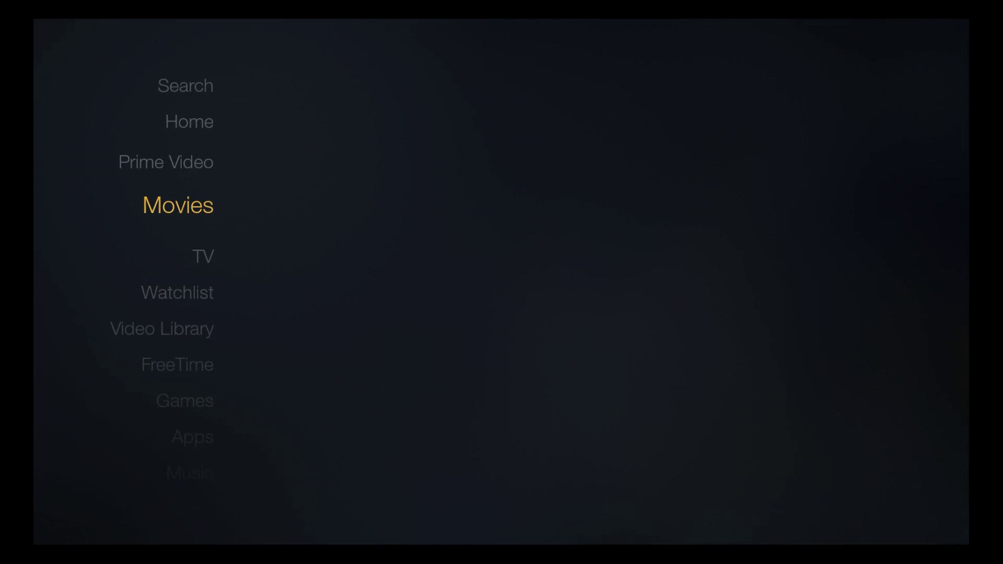
key(Down)
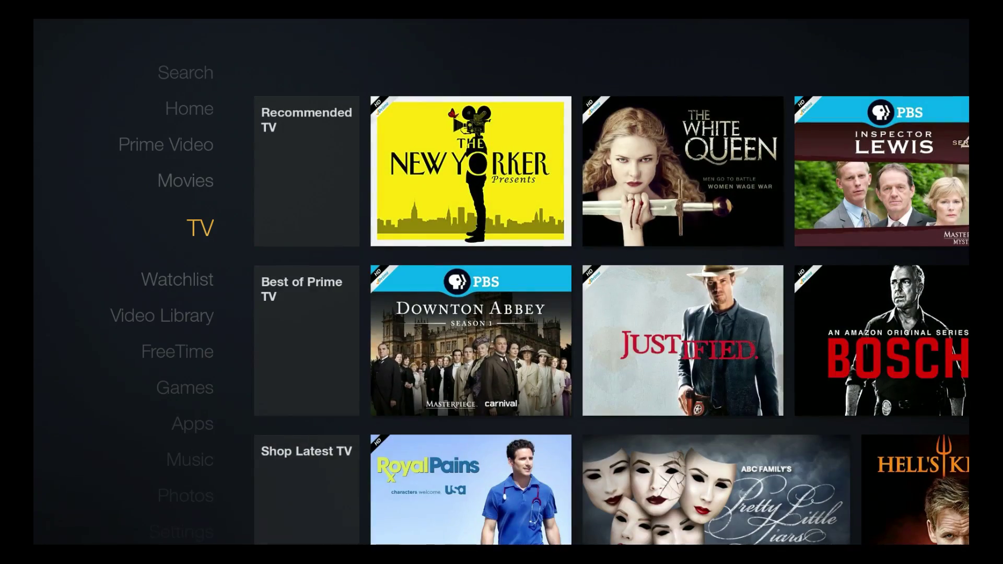
key(Down)
key(Right)
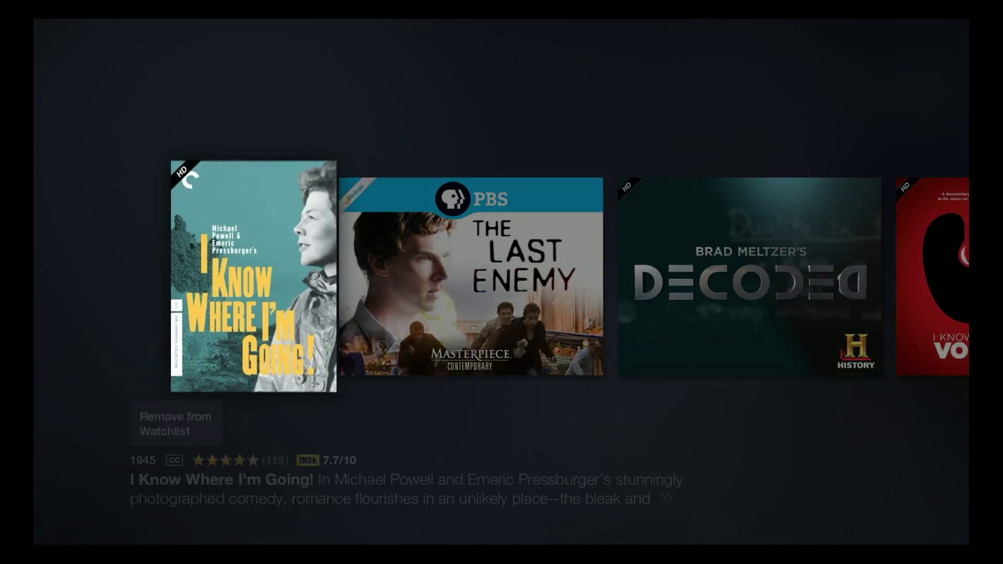
key(Right)
key(Right)
key(Left)
key(Left)
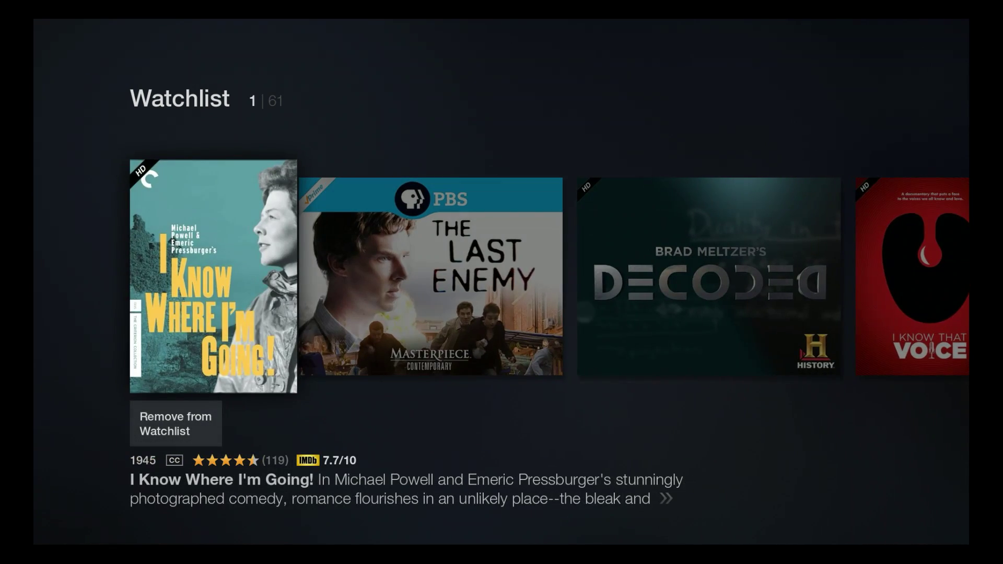
key(Left)
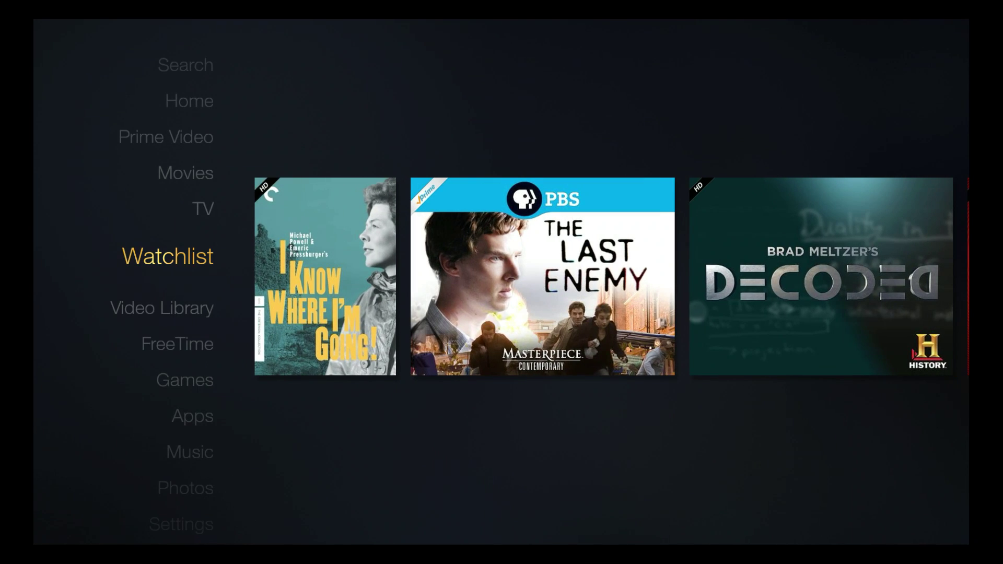
- Go back to FireStarter and look through its app grid down to the row with YouTube and Firefox
key(Home)
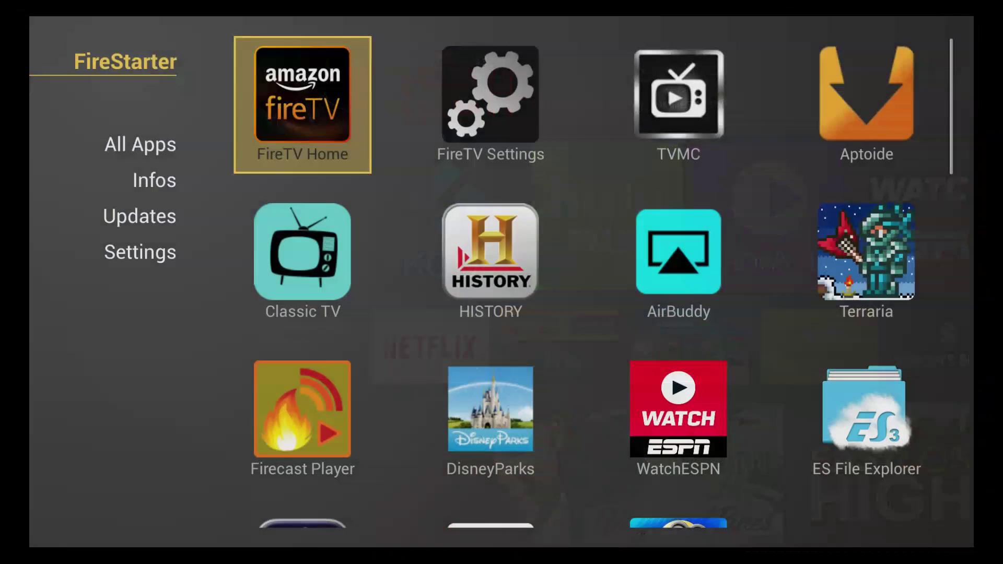
key(Down)
key(Down)
key(Down)
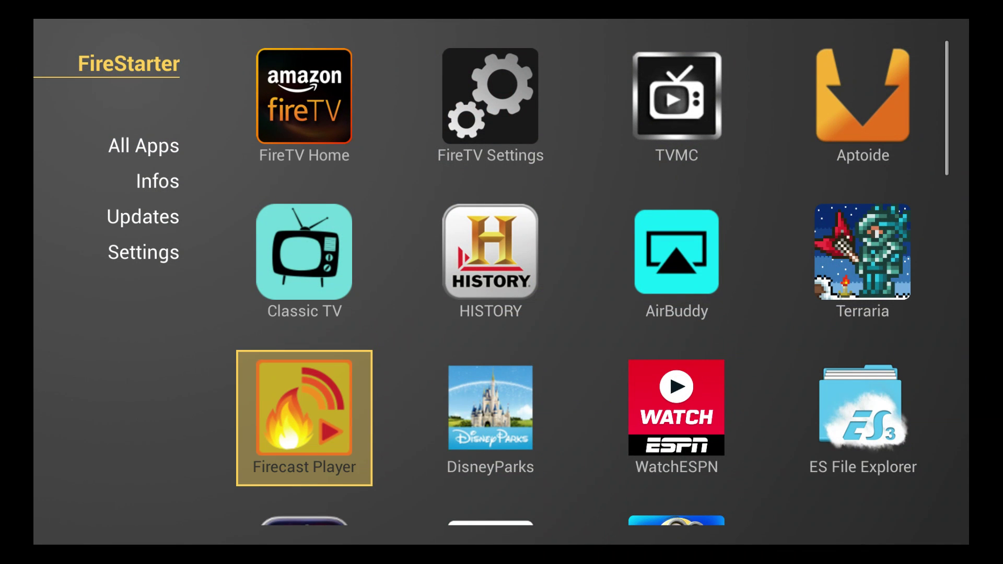
key(Down)
key(Down)
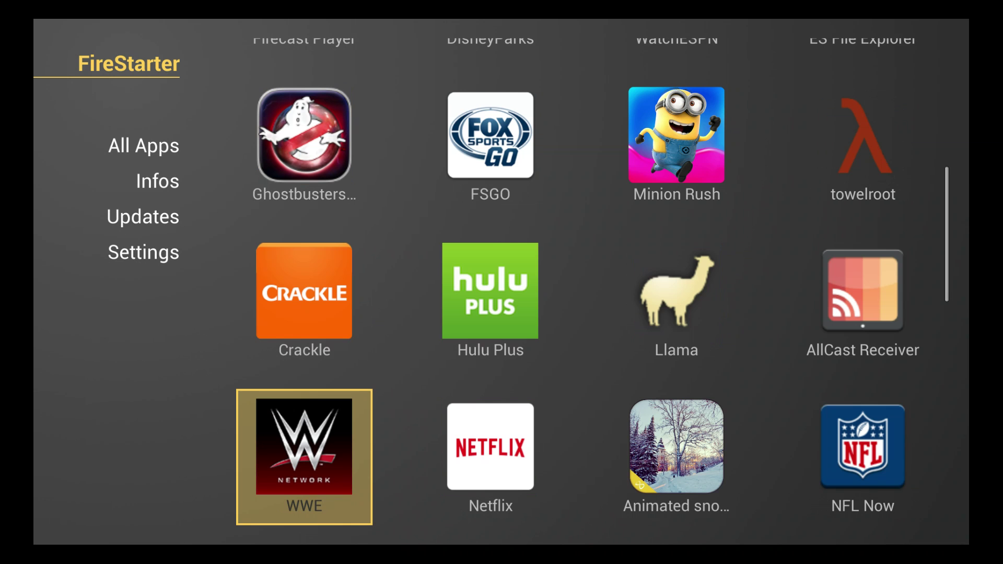
key(Down)
key(Down)
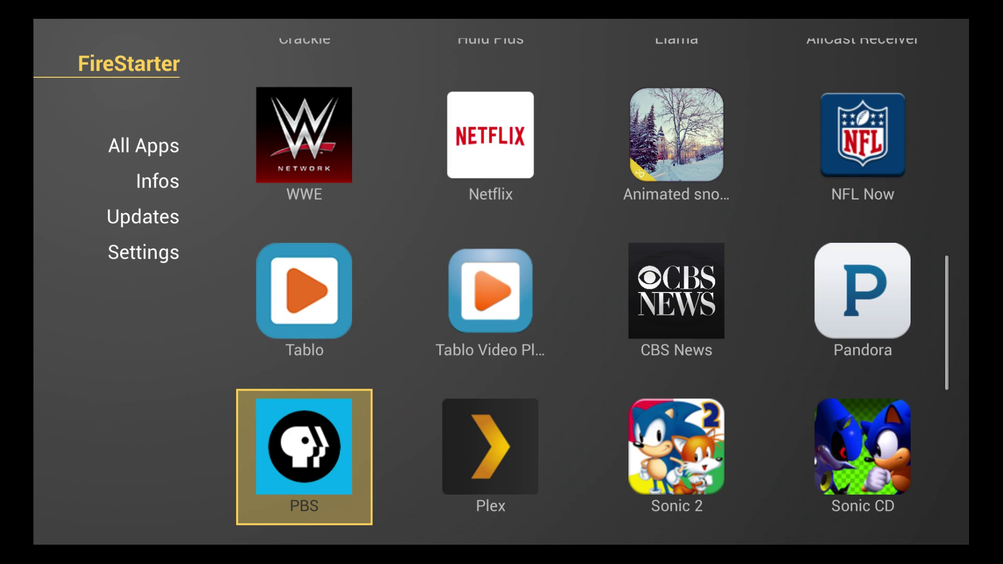
key(Right)
key(Right)
key(Right)
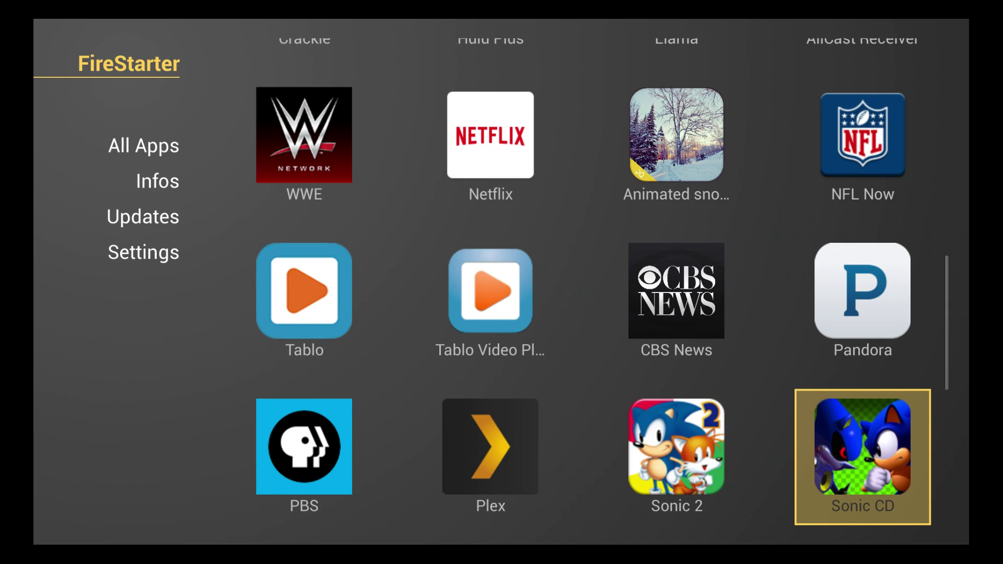
key(Down)
key(Left)
key(Left)
key(Left)
key(Down)
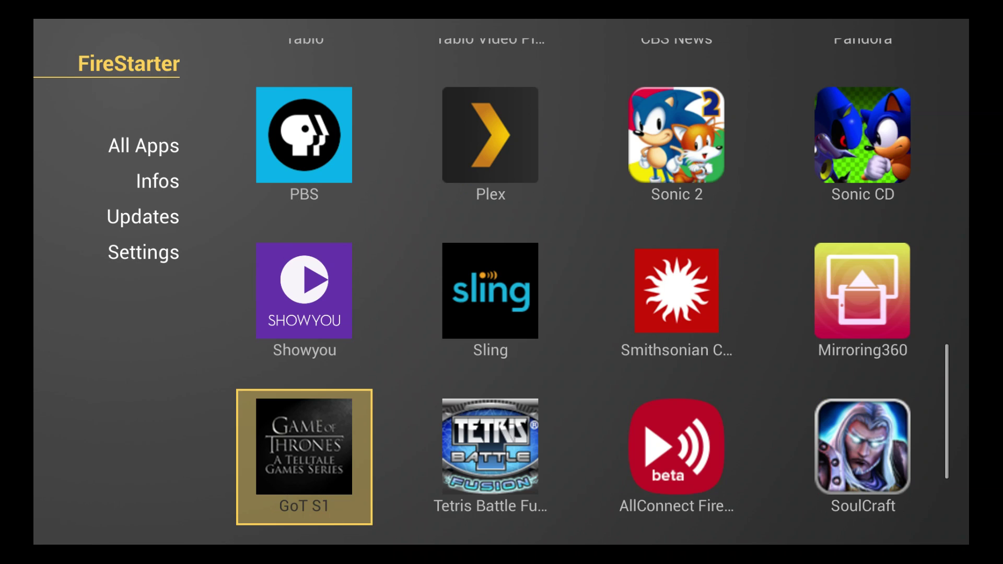
key(Down)
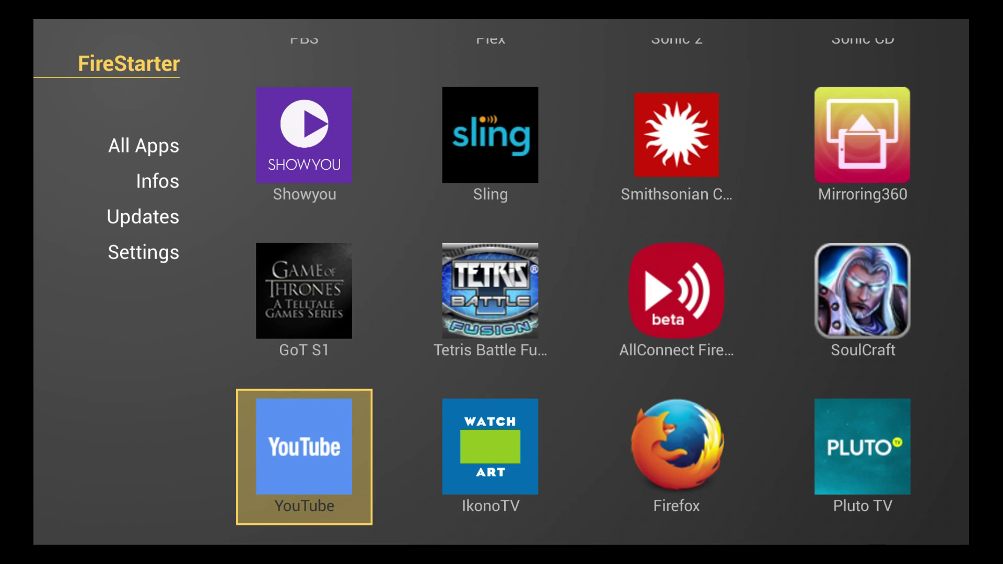
- Call up the home screen from FireStarter's app grid and move back up to FireTV Home
key(Home)
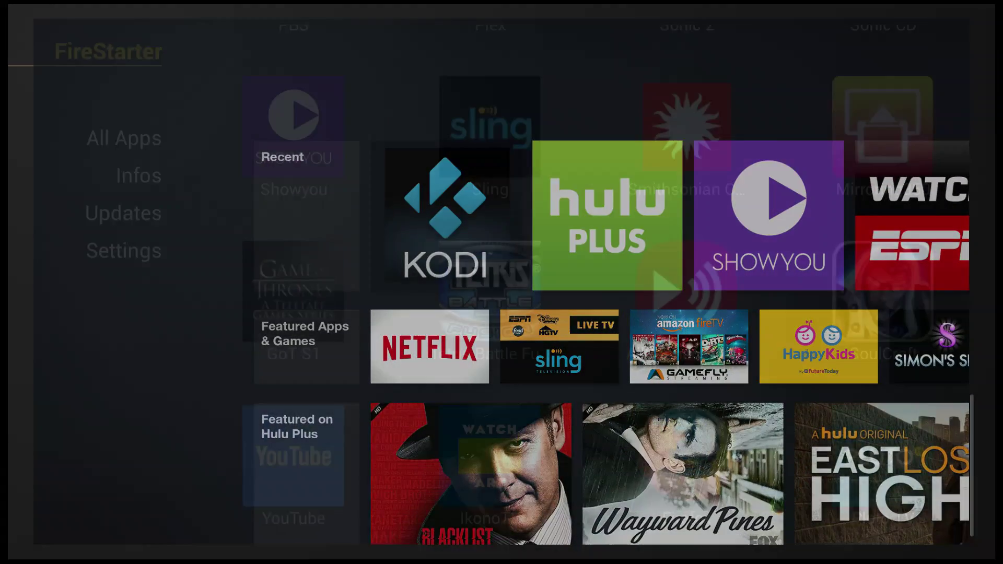
key(Up)
key(Up)
key(Up)
key(Up)
key(Up)
key(Up)
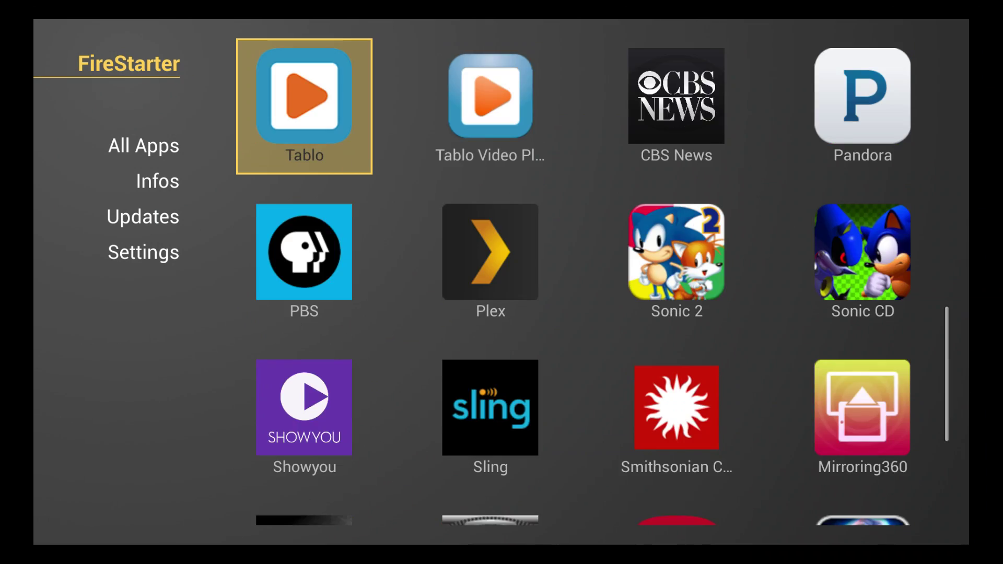
key(Up)
key(Up)
key(Up)
key(Up)
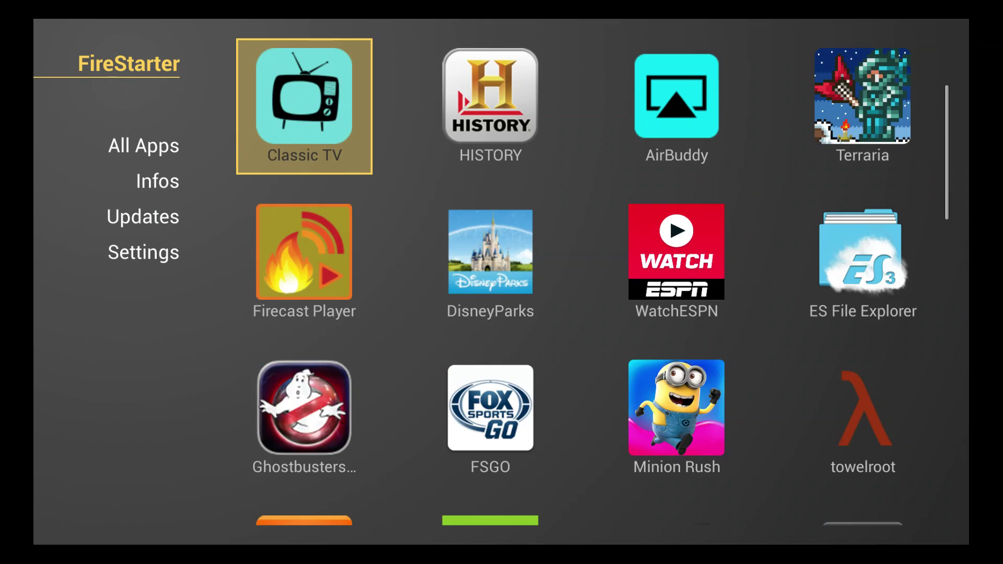
- Launch FireTV Home from FireStarter and go to the System category in the Fire TV Settings
key(Return)
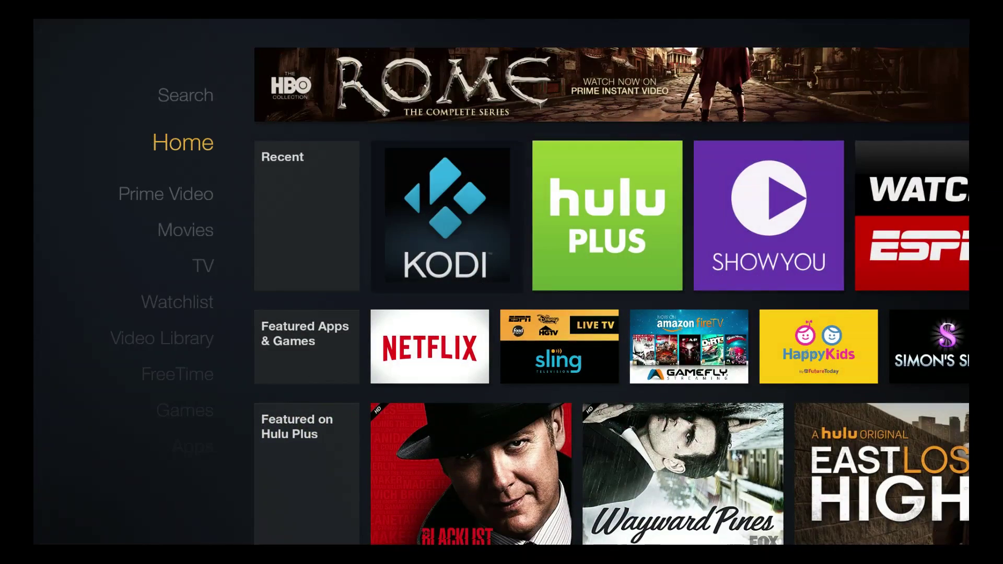
key(Down)
key(Down)
key(Down)
key(Down)
key(Down)
key(Down)
key(Down)
key(Down)
key(Down)
key(Down)
key(Down)
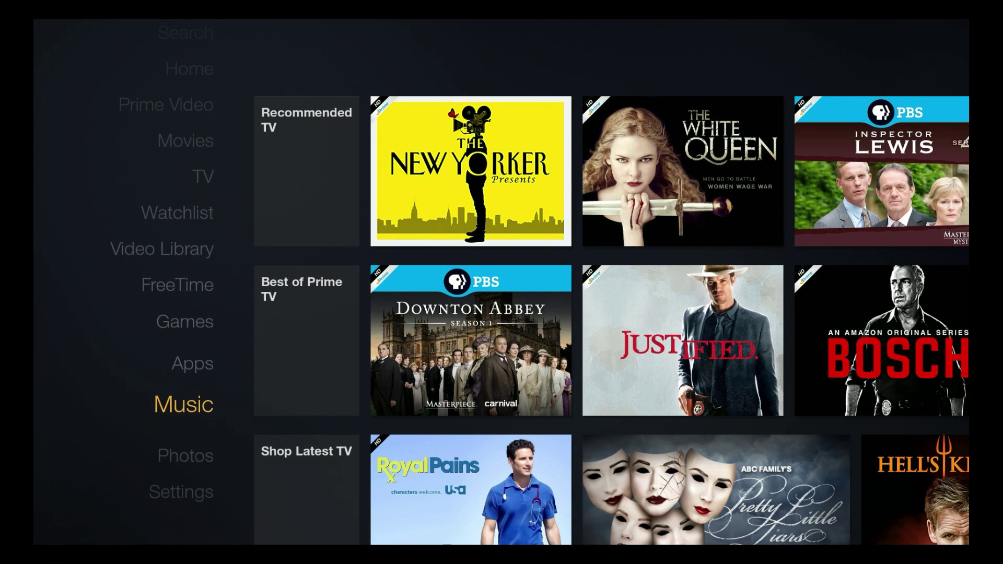
key(Right)
key(Right)
key(Right)
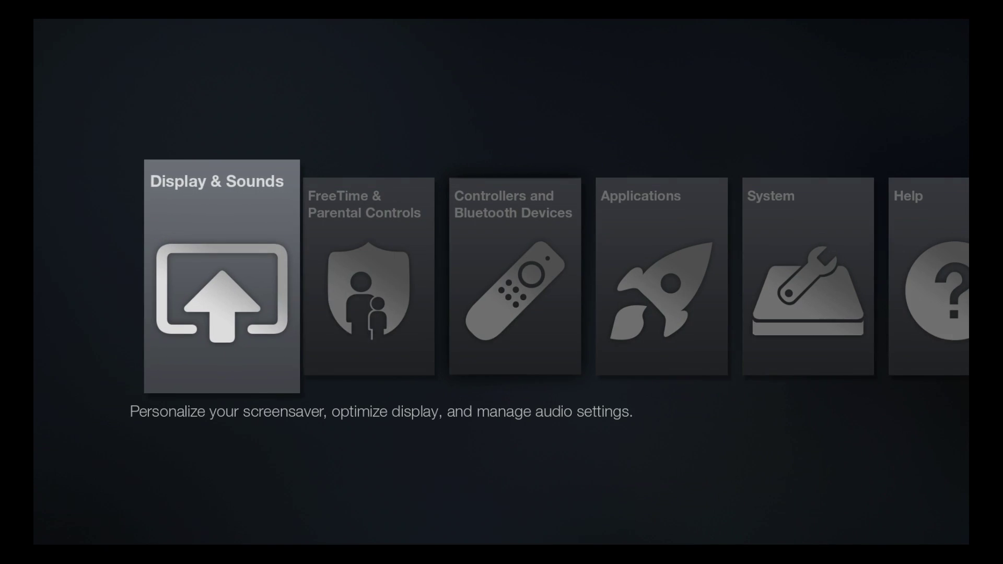
key(Right)
key(Right)
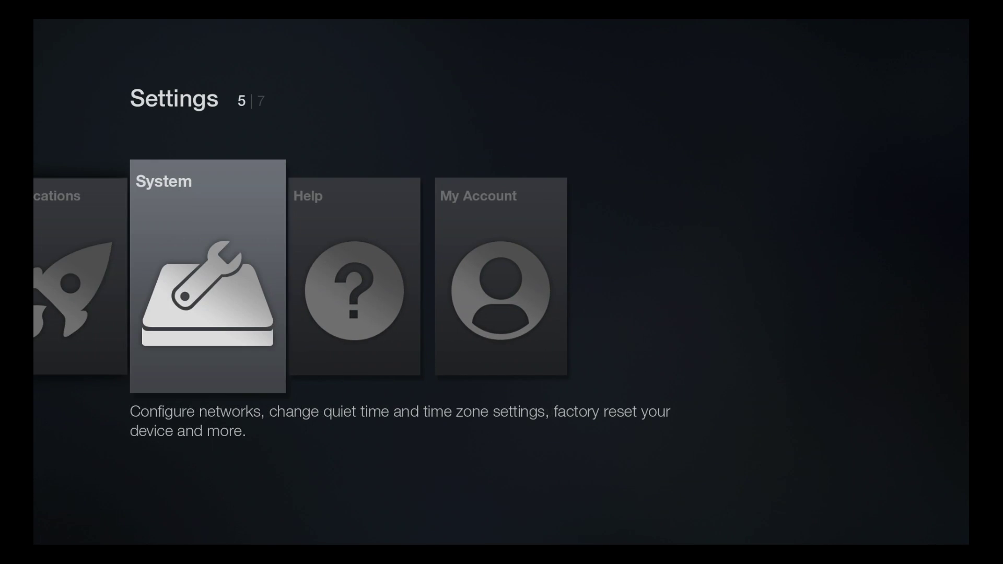
- Open Developer Options in the System settings, review ADB debugging and Apps from Unknown Sources, and return to the main menu
key(Return)
key(Down)
key(Down)
key(Down)
key(Down)
key(Down)
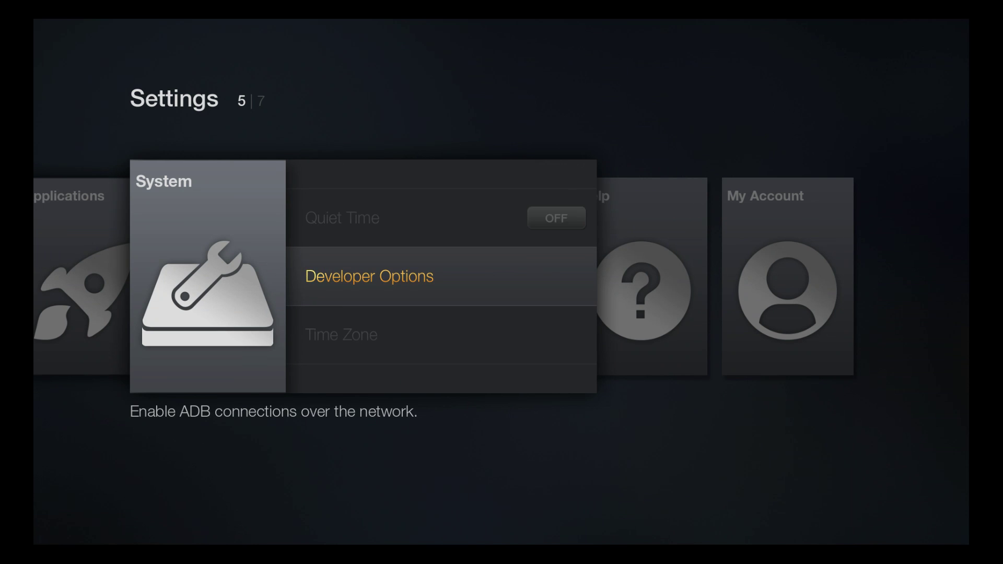
key(Up)
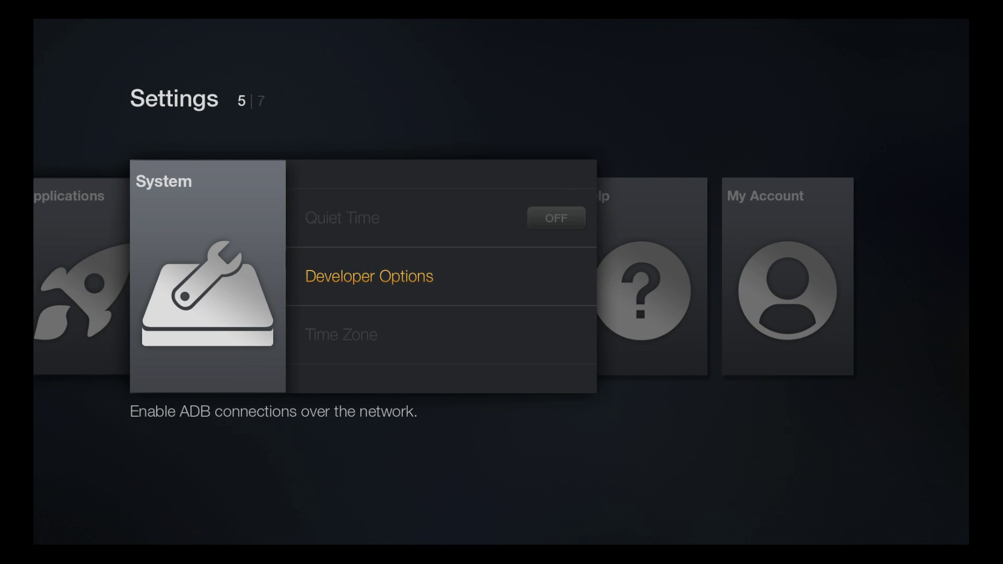
key(Return)
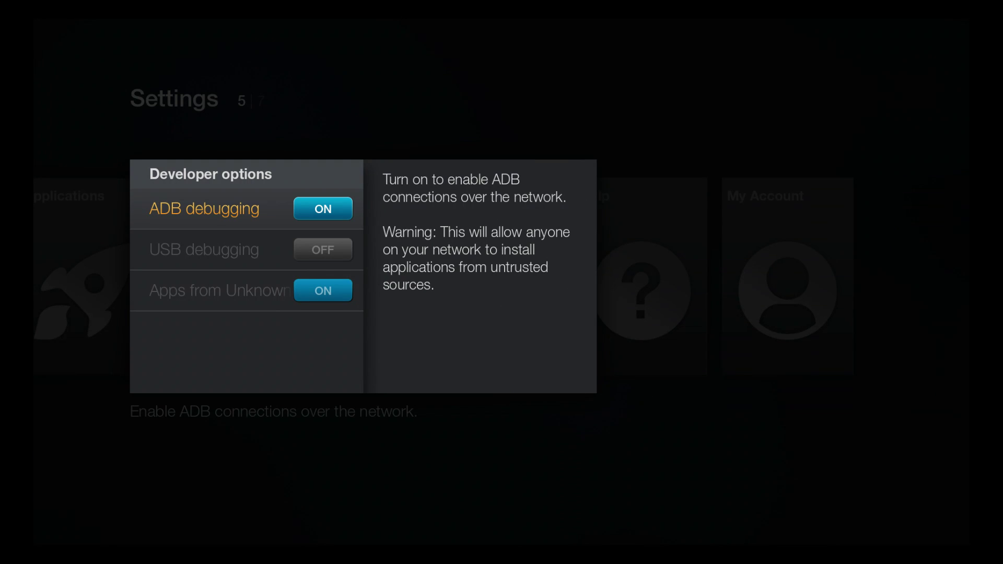
key(Down)
key(Down)
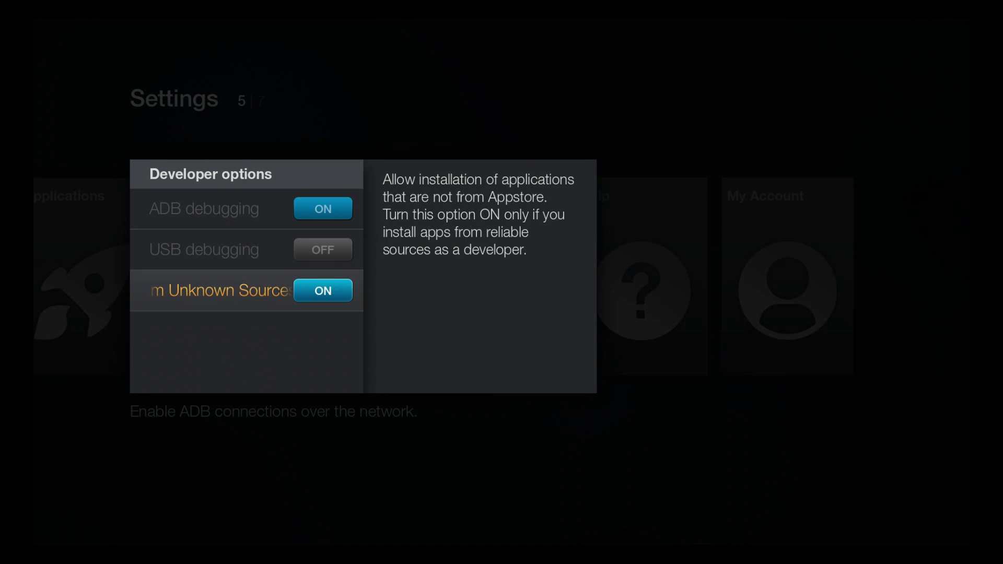
key(Escape)
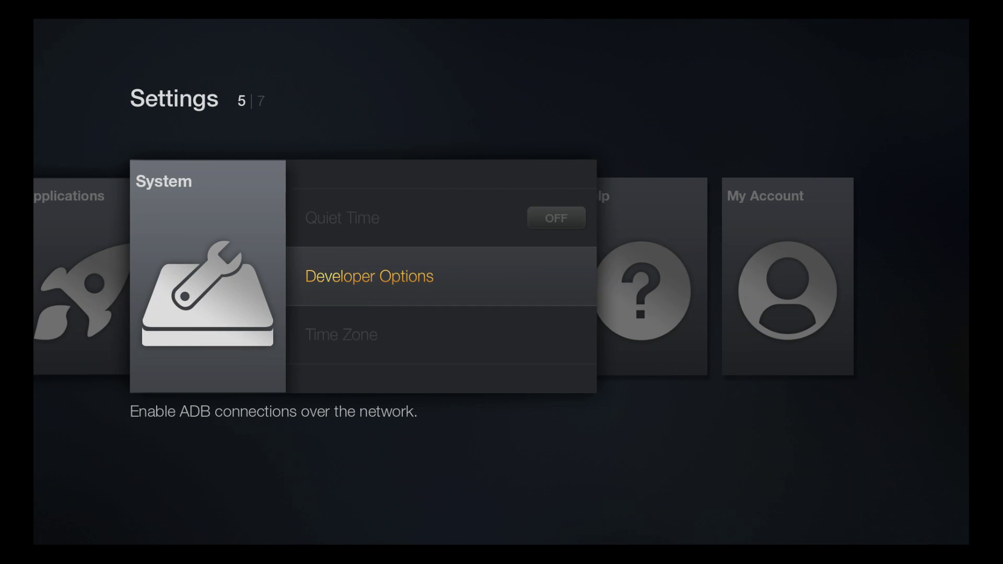
key(Escape)
key(Escape)
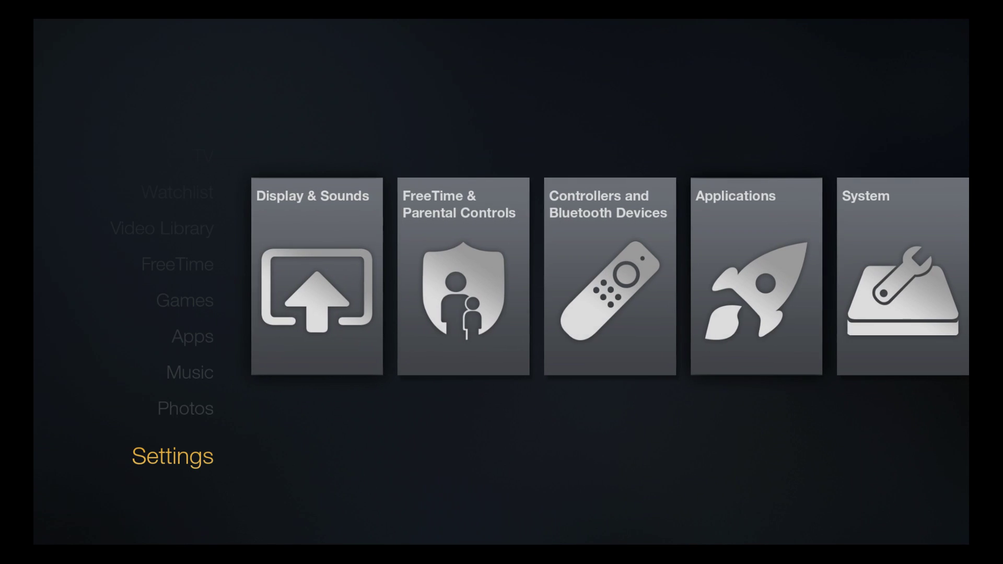
- Look through the Fire TV main menu sections FreeTime, Apps, Music and Photos, ending on Settings
key(Up)
key(Up)
key(Up)
key(Up)
key(Up)
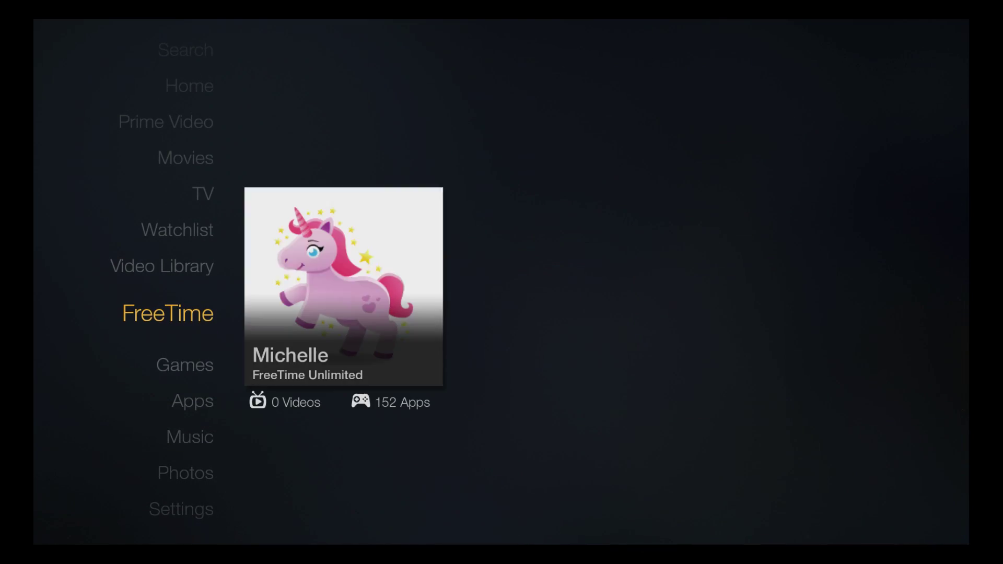
key(Down)
key(Down)
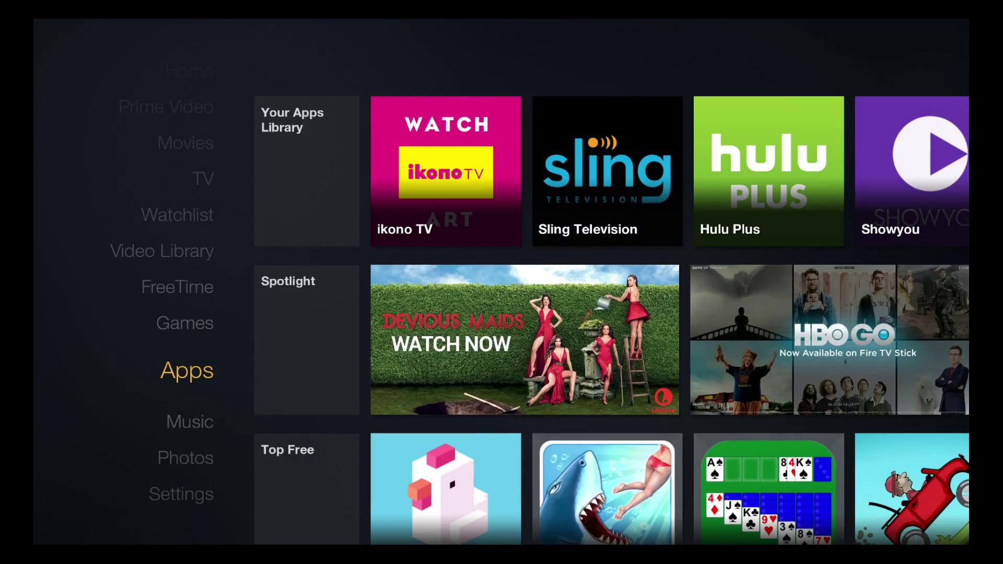
key(Down)
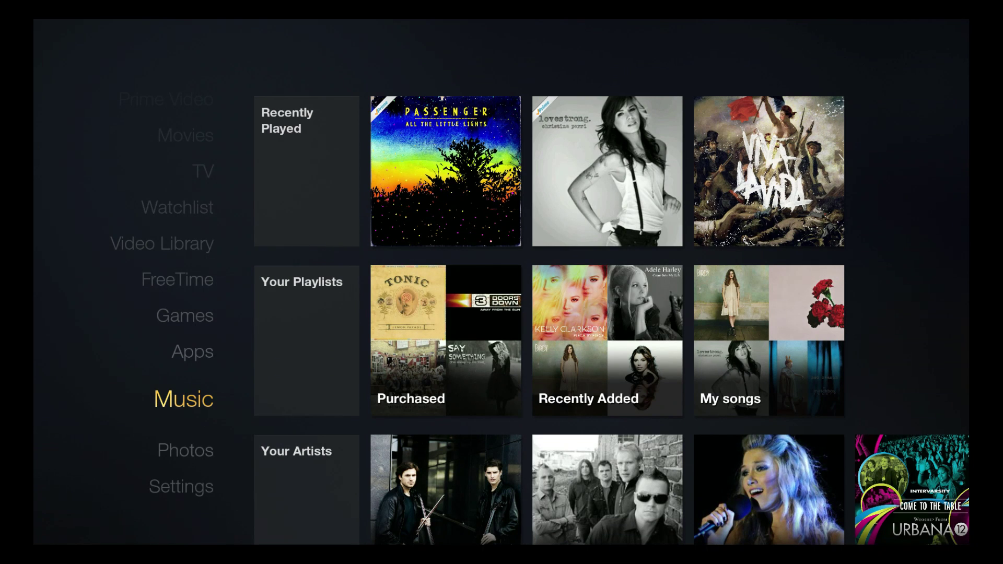
key(Down)
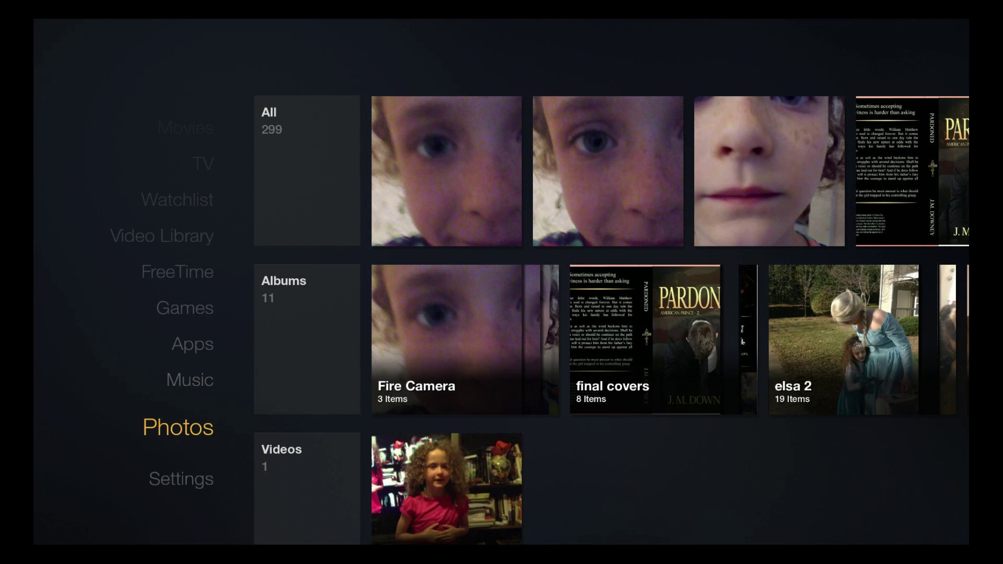
key(Down)
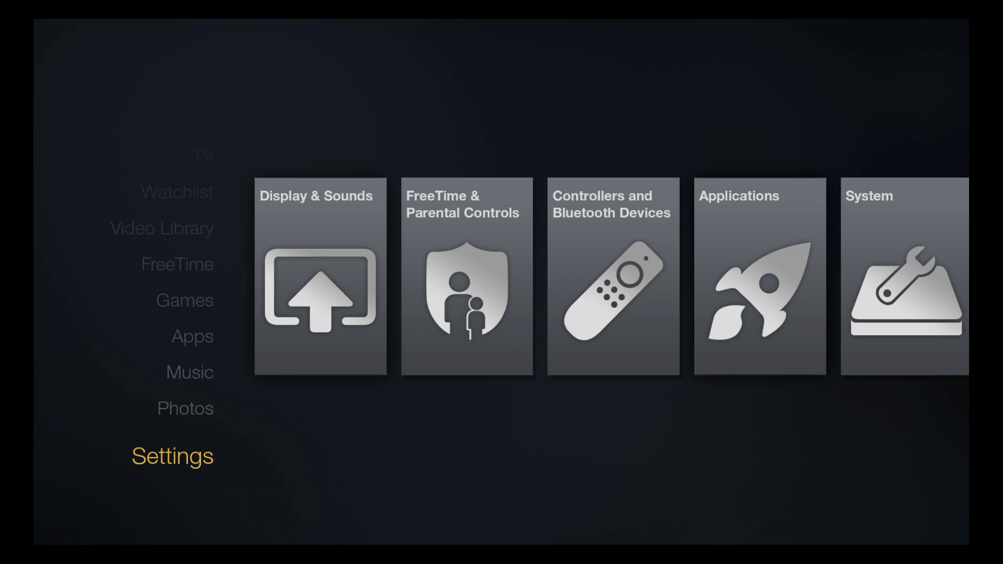